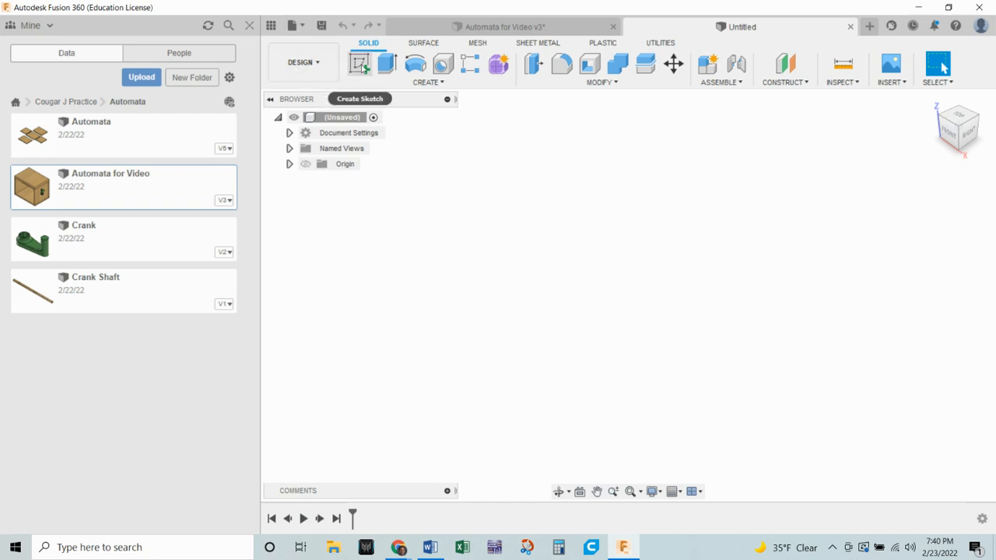
Step: Start a sketch on the vertical origin plane facing the right view, and toggle the sketch grid on and back off
{"action": "left_click", "coordinate": [355, 67]}
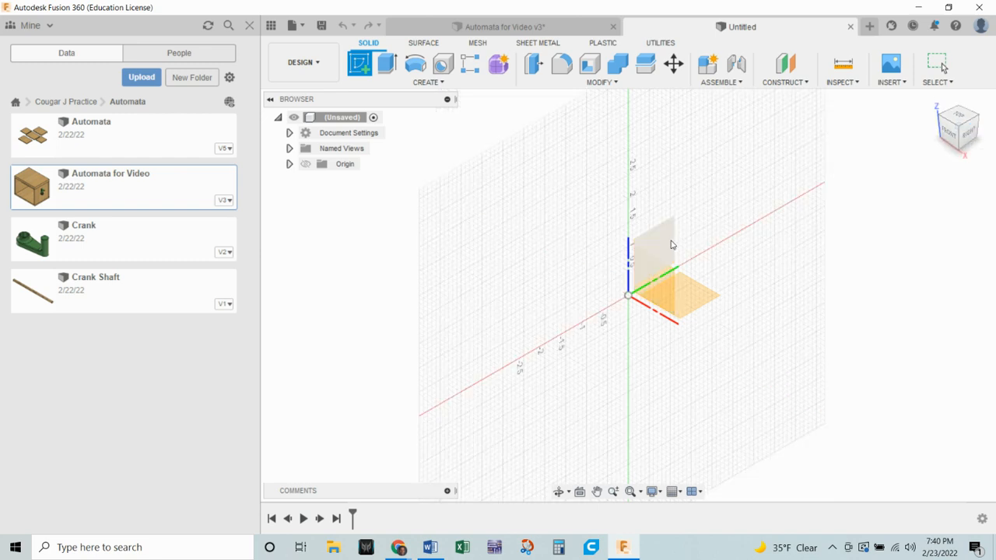
{"action": "left_click", "coordinate": [663, 246]}
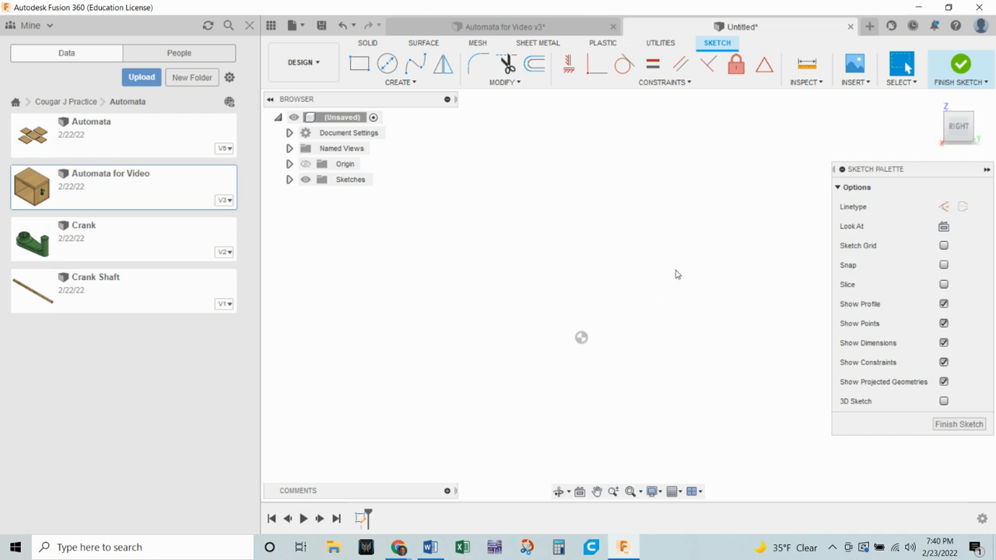
{"action": "left_click", "coordinate": [944, 246]}
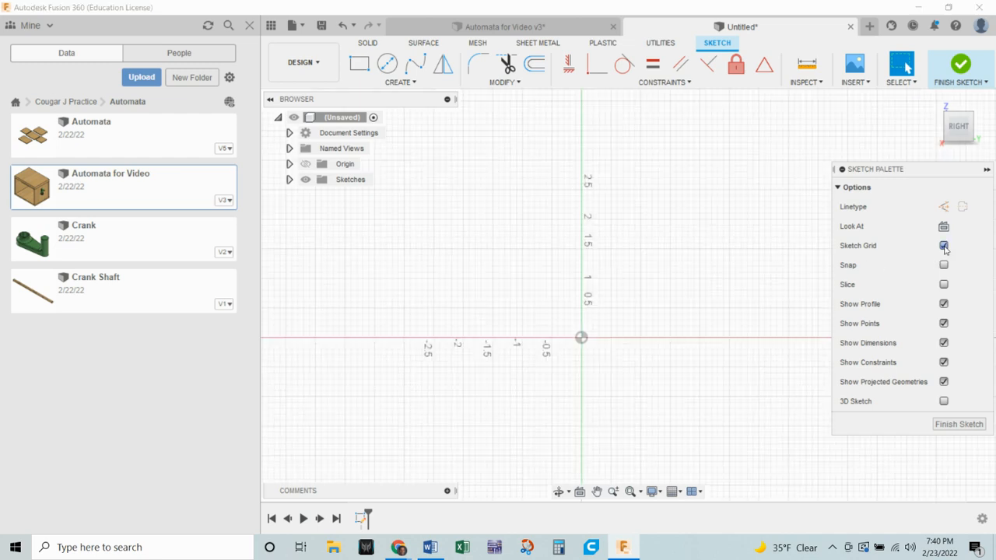
{"action": "left_click", "coordinate": [944, 246]}
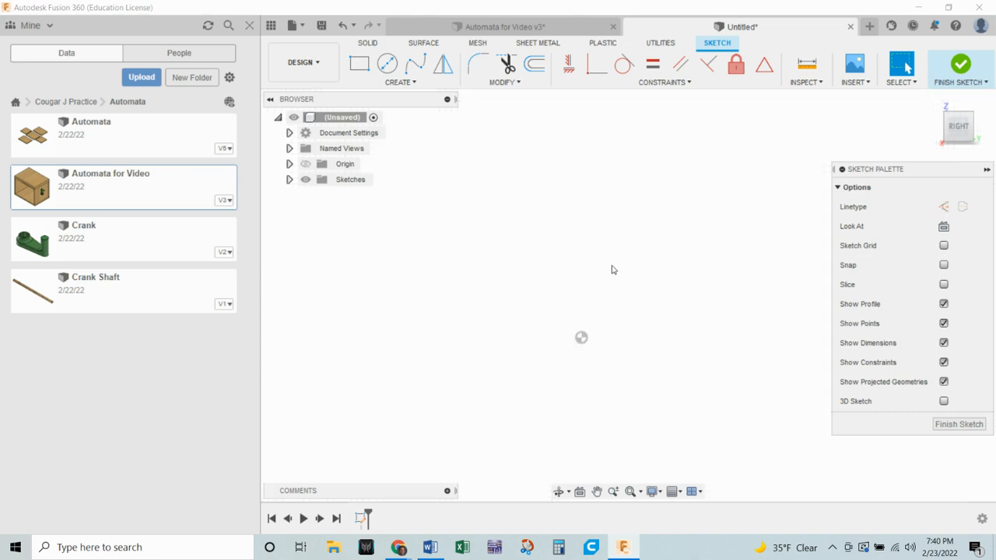
Step: Draw a center-diameter circle of 2.5 in centred on the origin
{"action": "left_click", "coordinate": [388, 64]}
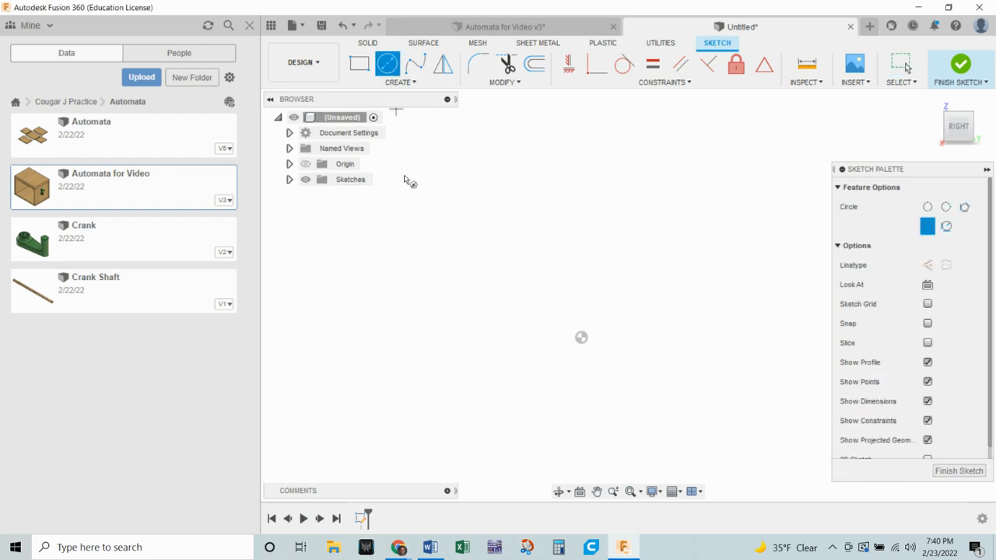
{"action": "left_click", "coordinate": [582, 337]}
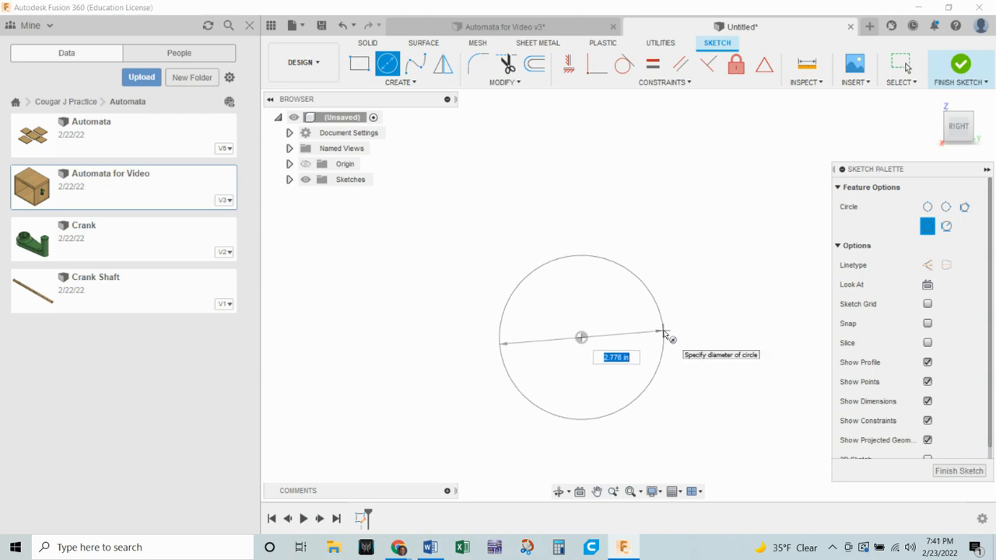
{"action": "type", "text": "2.5"}
{"action": "key", "text": "Return"}
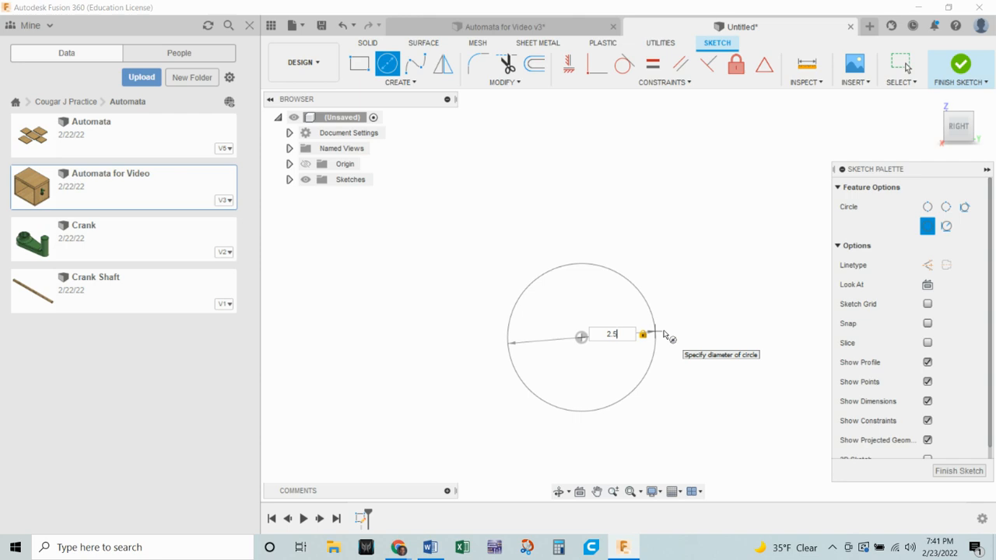
{"action": "key", "text": "Return"}
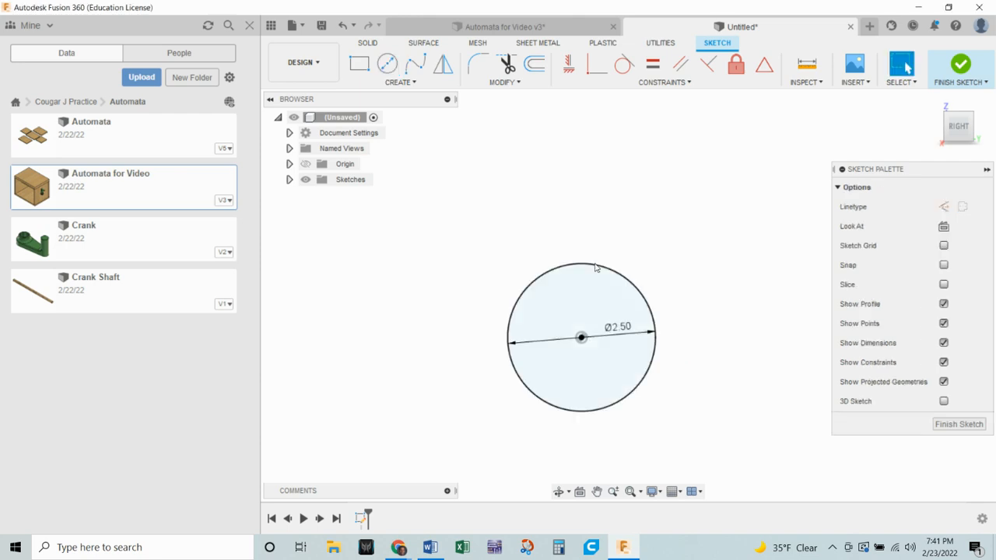
Step: Add a concentric 5/16 in diameter circle at the origin for the through hole and finish the sketch
{"action": "left_click", "coordinate": [386, 70]}
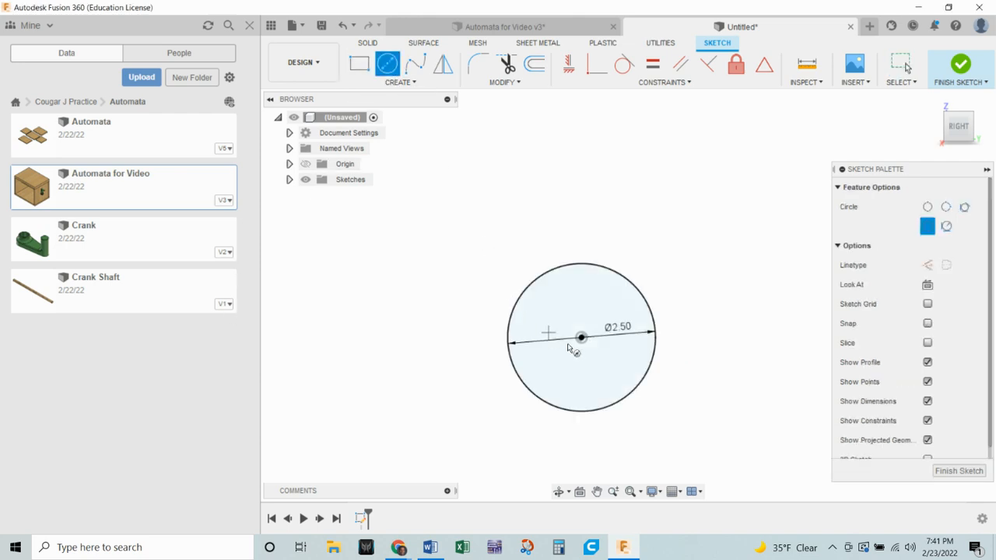
{"action": "left_click", "coordinate": [582, 338]}
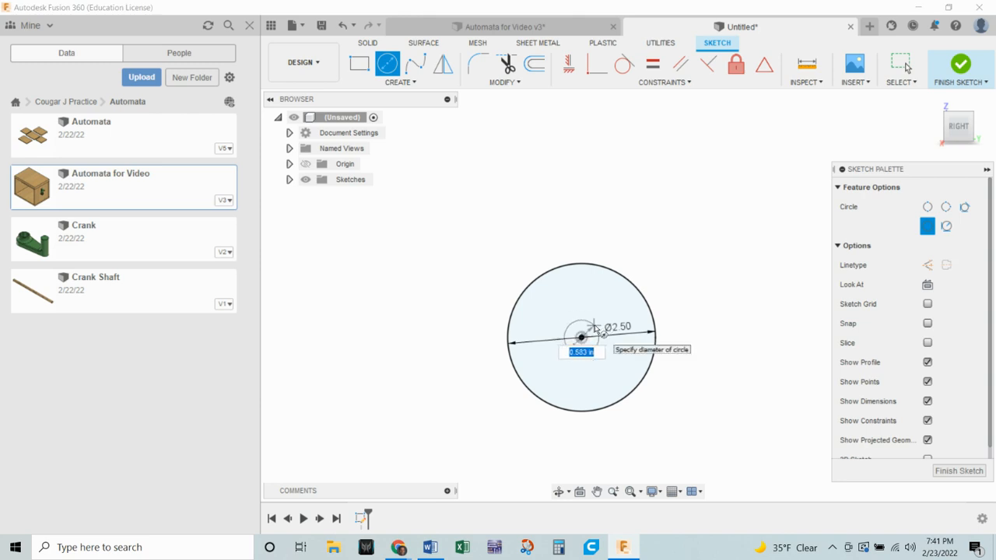
{"action": "type", "text": "5/16"}
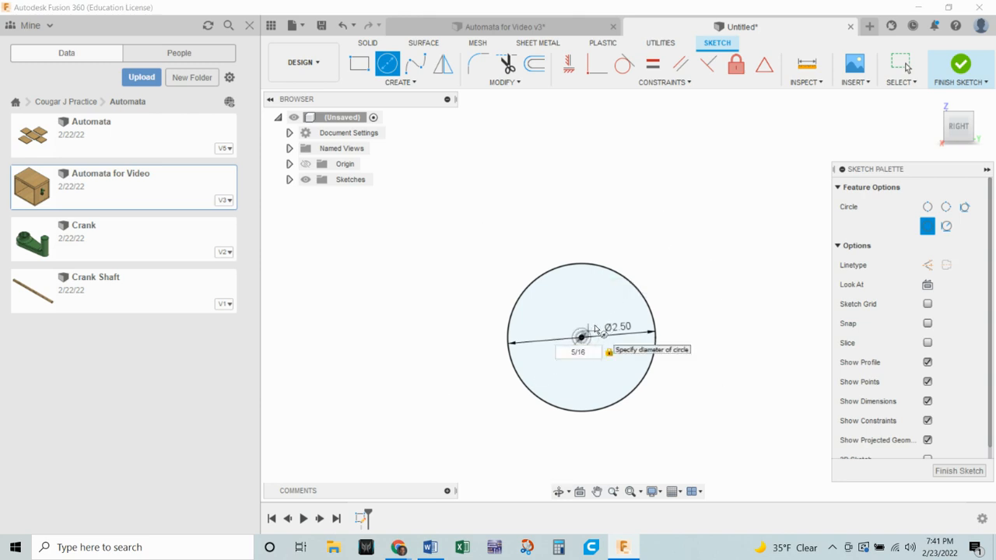
{"action": "key", "text": "Return"}
{"action": "key", "text": "Escape"}
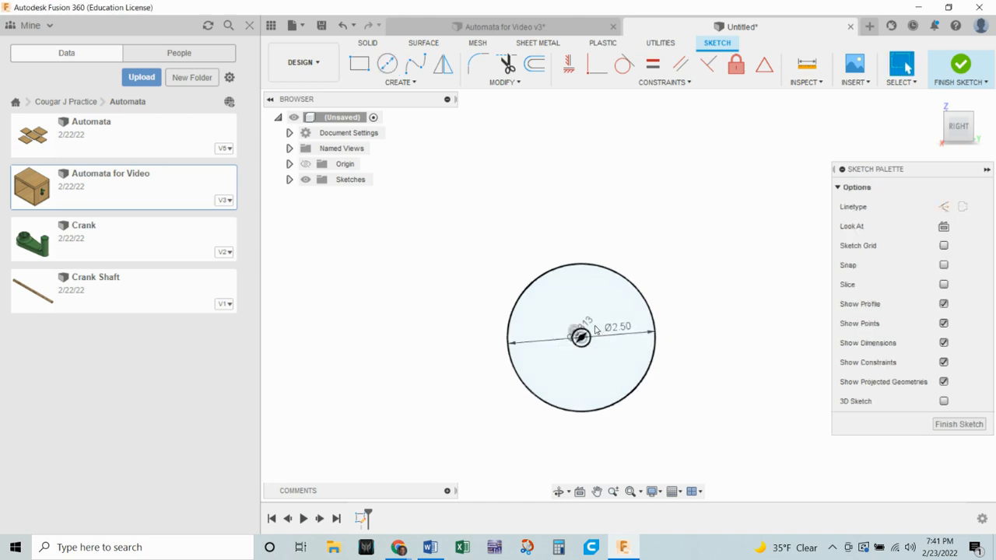
{"action": "scroll", "coordinate": [596, 331], "scroll_direction": "up", "scroll_amount": 4}
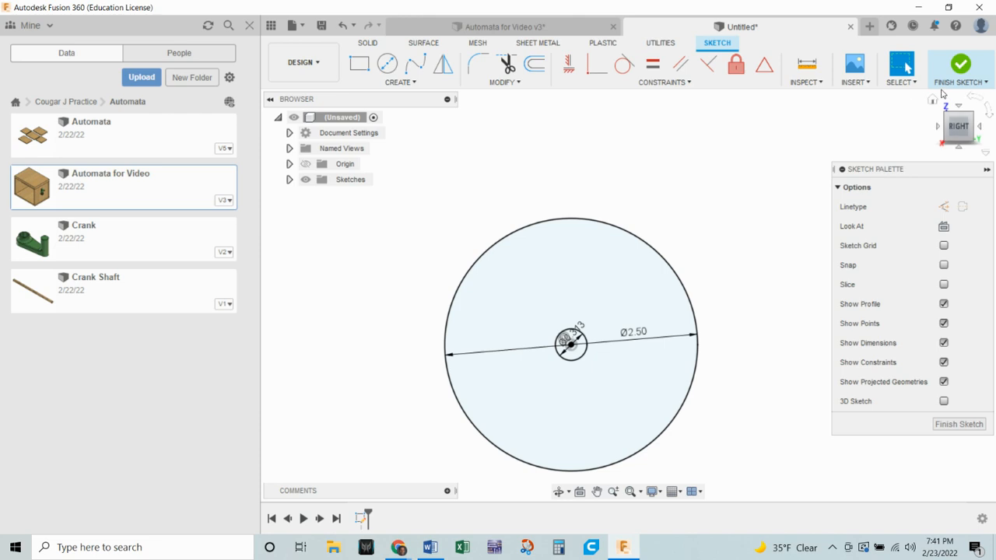
{"action": "left_click", "coordinate": [963, 65]}
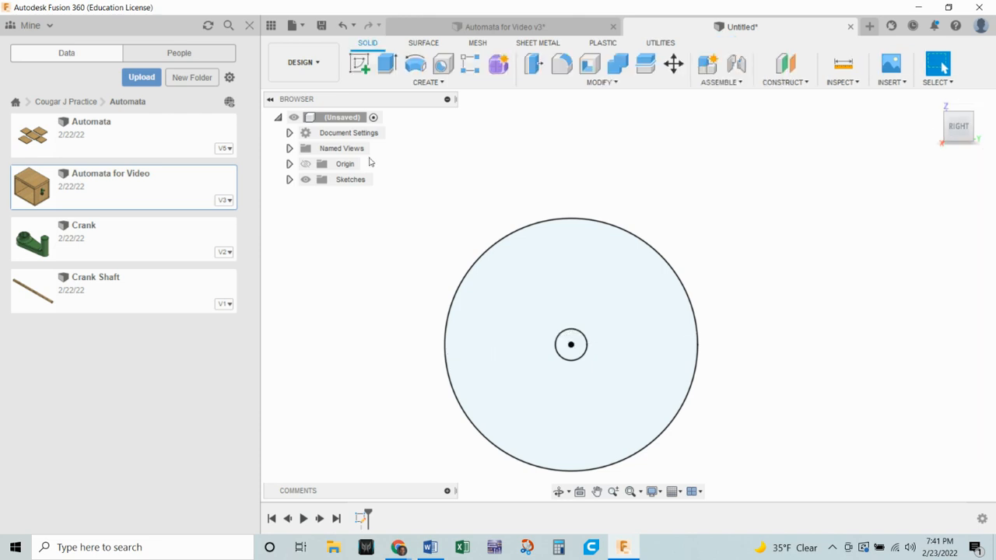
Step: Extrude the ring profile between the two circles 0.25 in as a new body
{"action": "left_click", "coordinate": [388, 63]}
{"action": "left_click", "coordinate": [638, 321]}
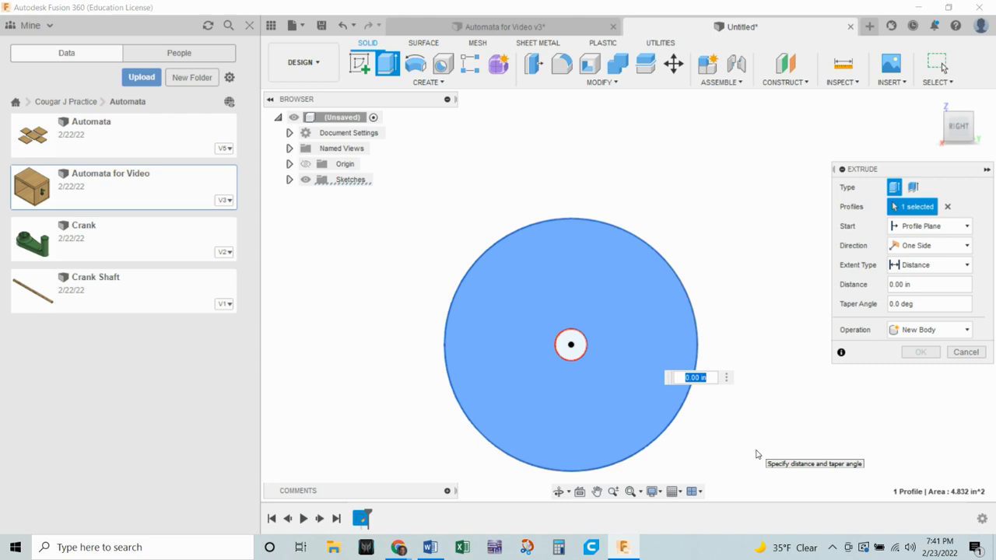
{"action": "key", "text": "BackSpace"}
{"action": "type", "text": ".25"}
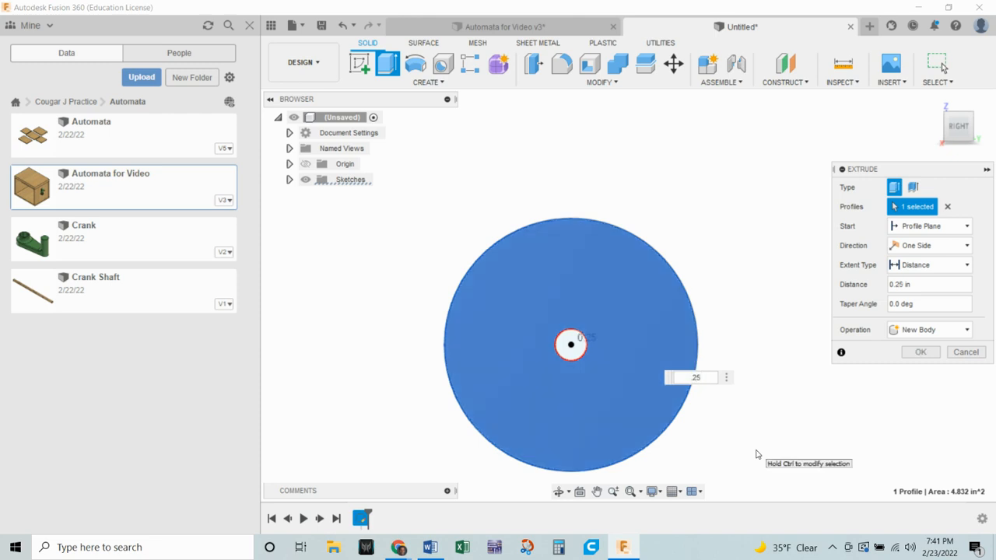
{"action": "key", "text": "Return"}
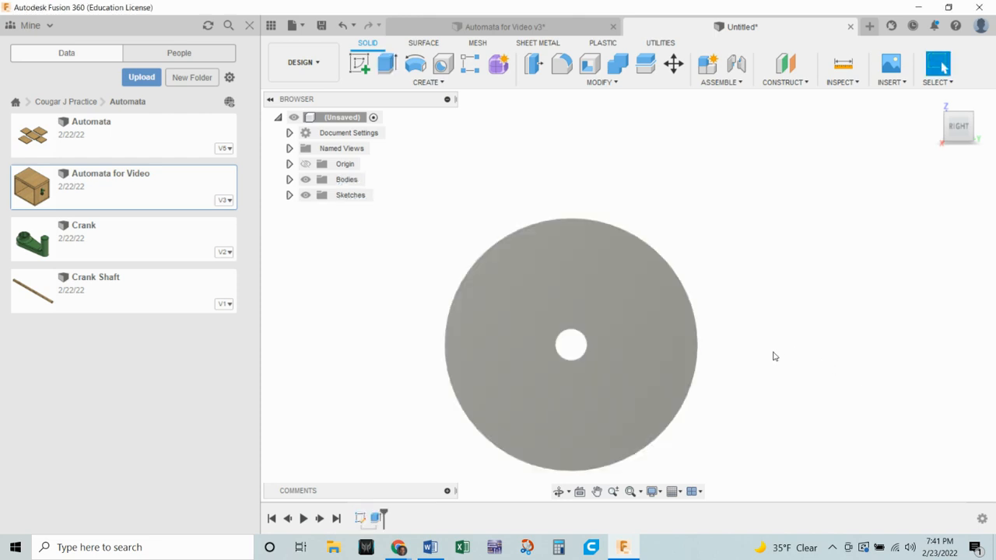
{"action": "middle_click_drag", "start_coordinate": [776, 351], "coordinate": [735, 389], "text": "shift"}
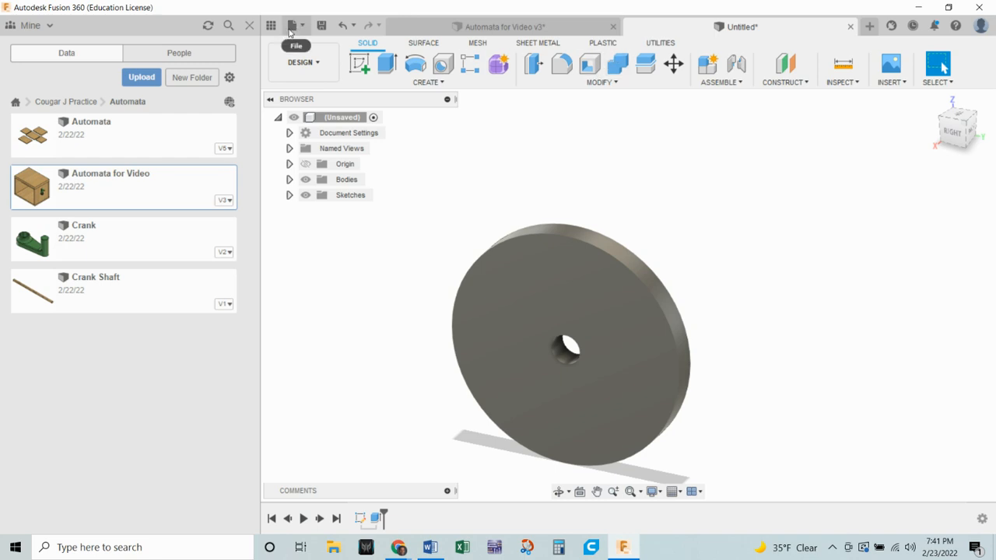
Step: Save the design as "Circle Cam" in the Automata folder
{"action": "left_click", "coordinate": [322, 25]}
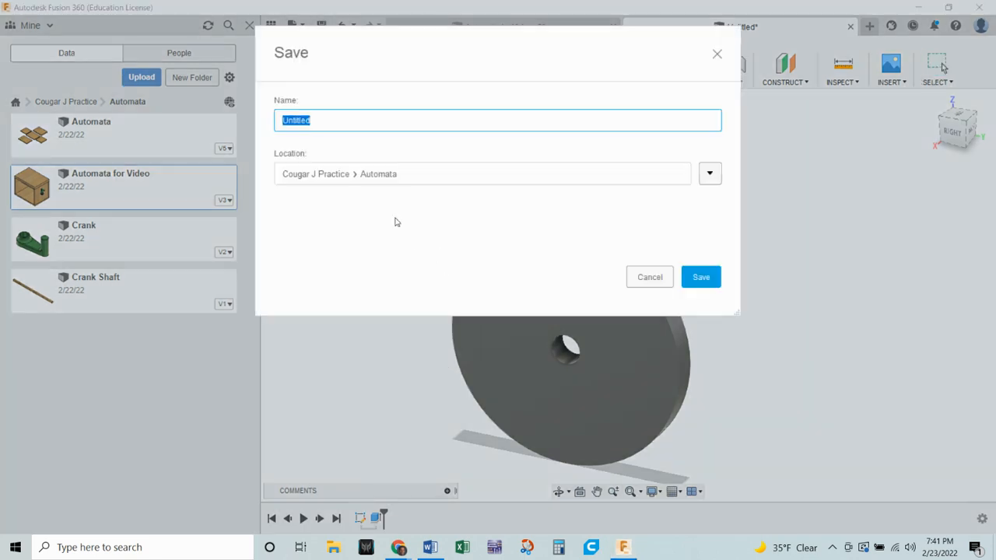
{"action": "type", "text": "Circle Cam"}
{"action": "left_click", "coordinate": [713, 277]}
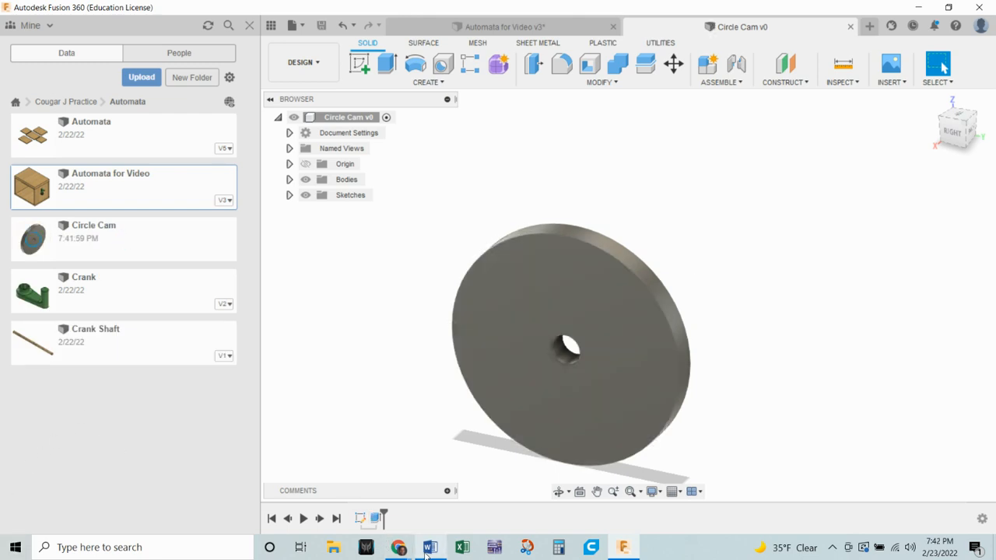
Step: Switch to Chrome to check the hexagon cam on the Cam Dimension Drawings page, and return to Fusion 360
{"action": "mouse_move", "coordinate": [400, 551]}
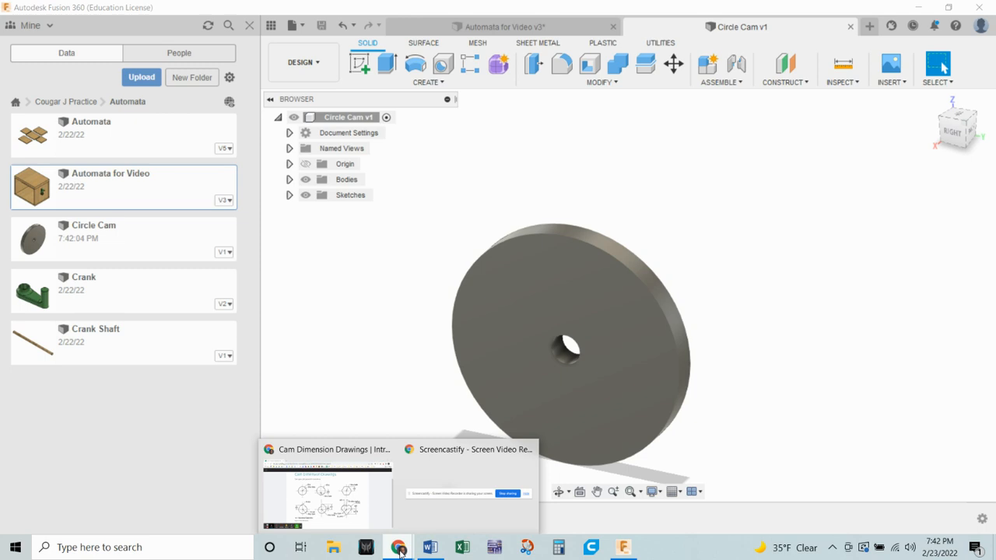
{"action": "left_click", "coordinate": [380, 514]}
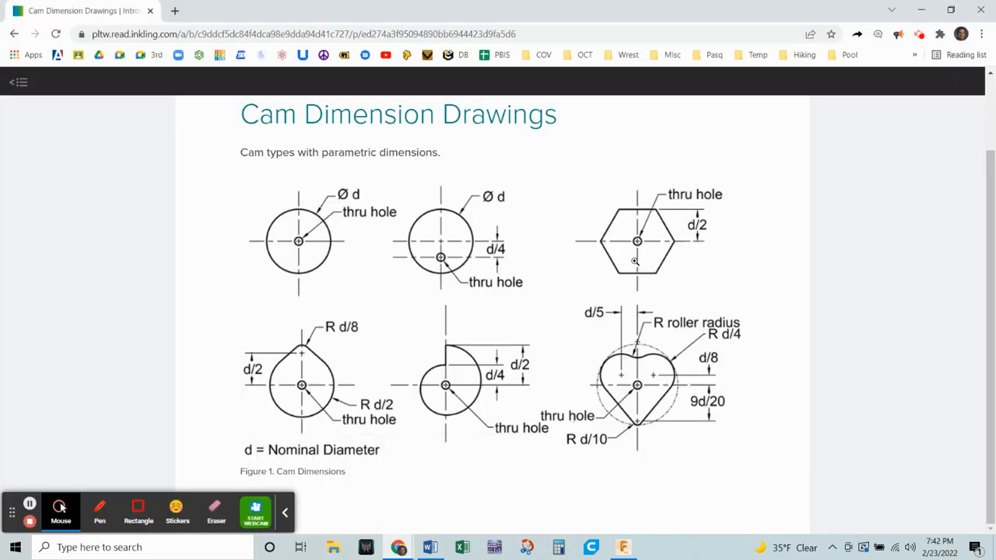
{"action": "left_click", "coordinate": [627, 551]}
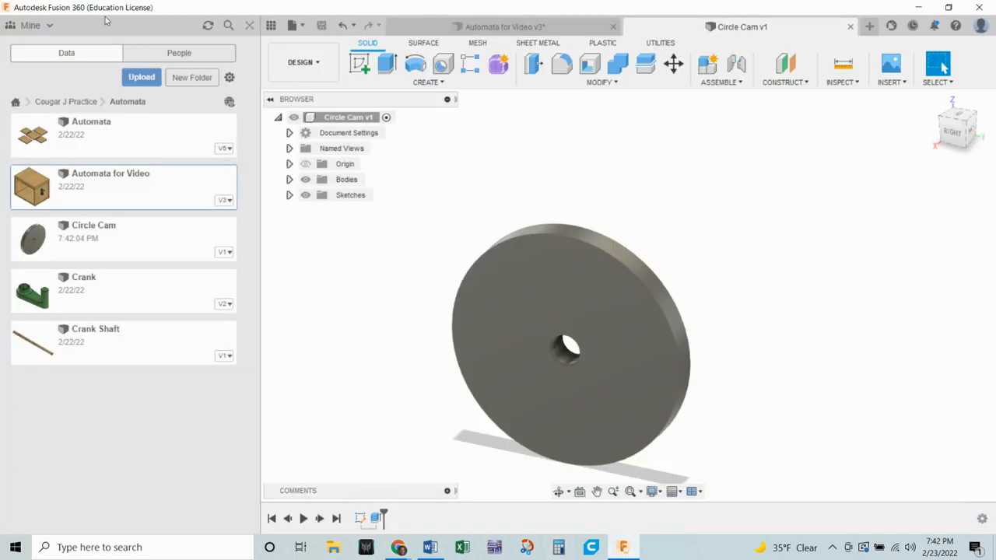
Step: Create a new design and start a sketch on the vertical origin plane facing the right view
{"action": "left_click", "coordinate": [304, 28]}
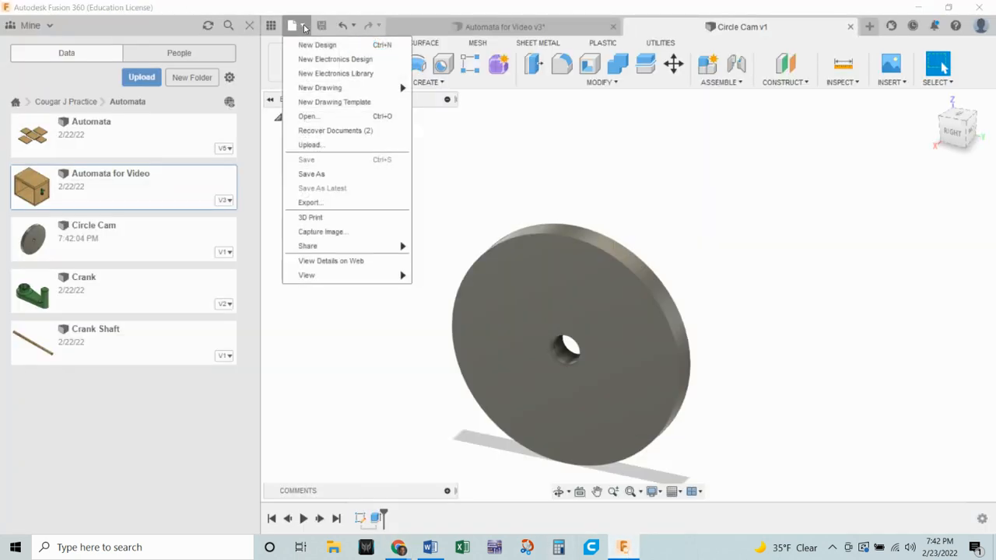
{"action": "left_click", "coordinate": [323, 43]}
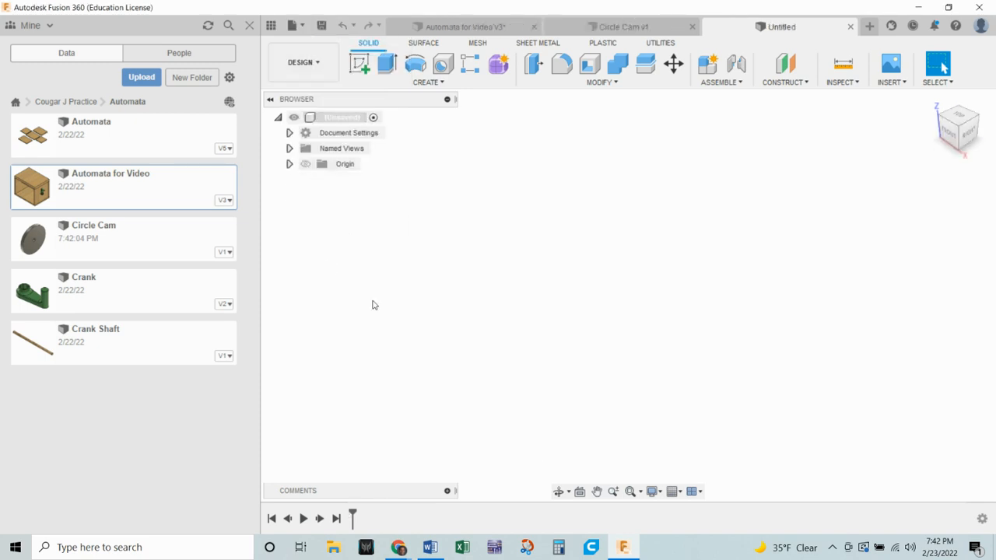
{"action": "left_click", "coordinate": [360, 64]}
{"action": "left_click", "coordinate": [666, 240]}
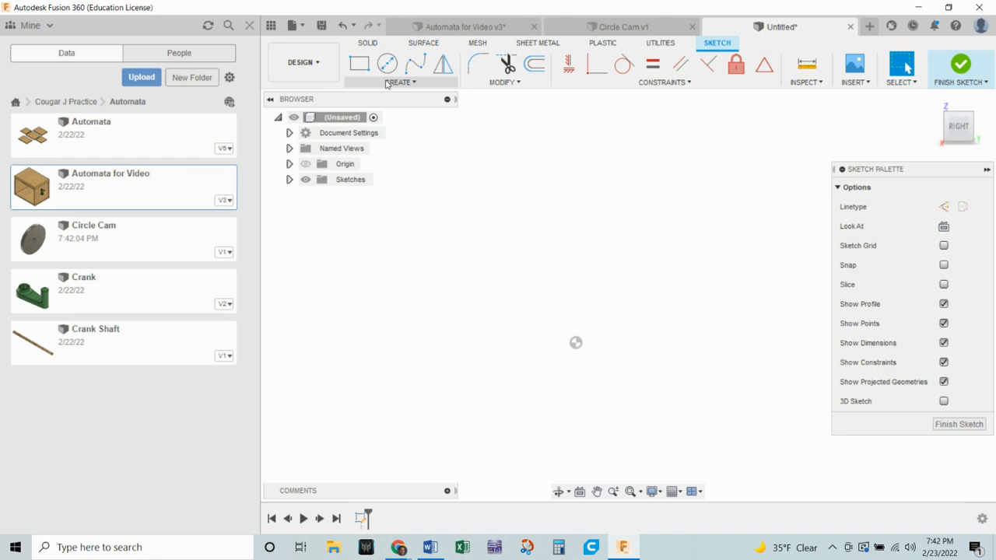
Step: Draw a six-sided inscribed polygon centred on the origin with a 1.25 in center-to-corner radius
{"action": "left_click", "coordinate": [398, 81]}
{"action": "mouse_move", "coordinate": [373, 158]}
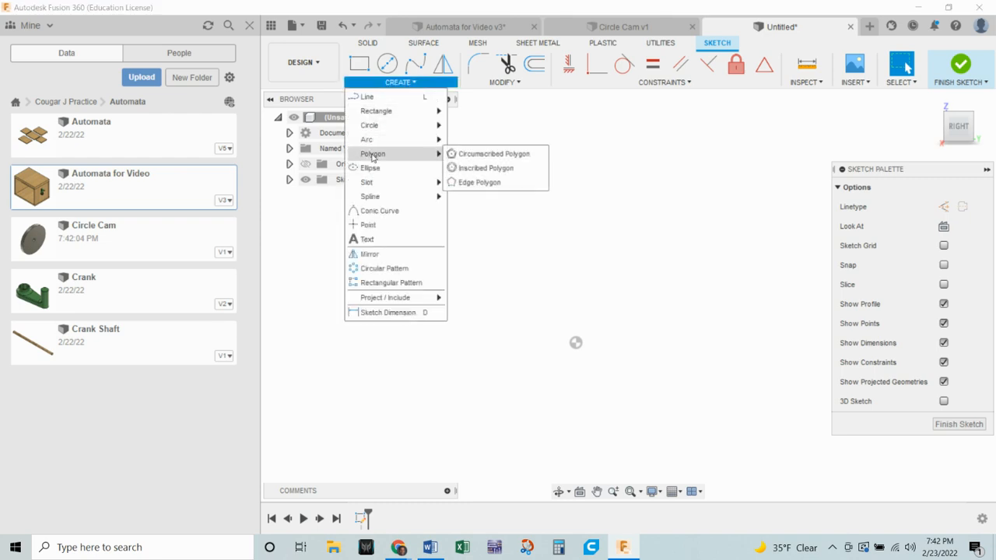
{"action": "left_click", "coordinate": [480, 169]}
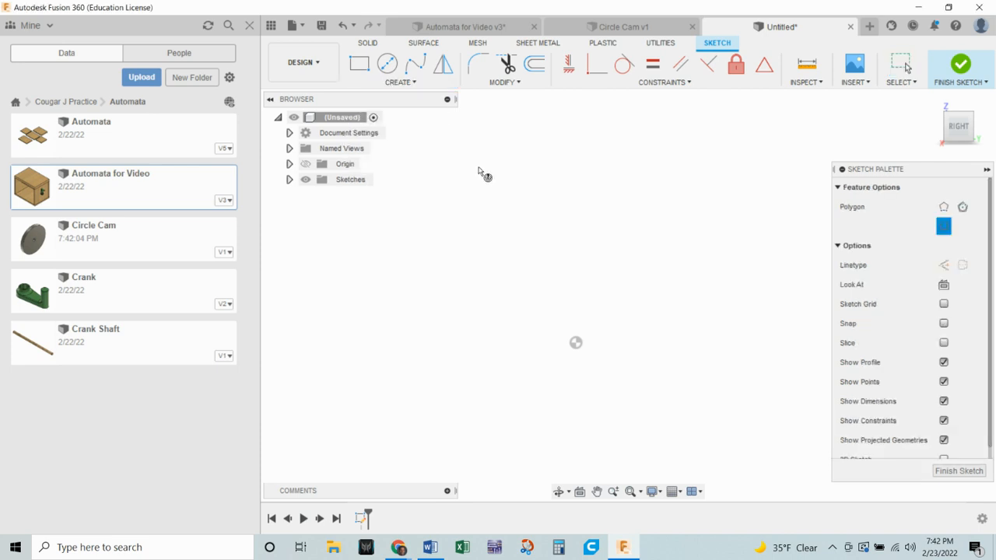
{"action": "left_click", "coordinate": [576, 343]}
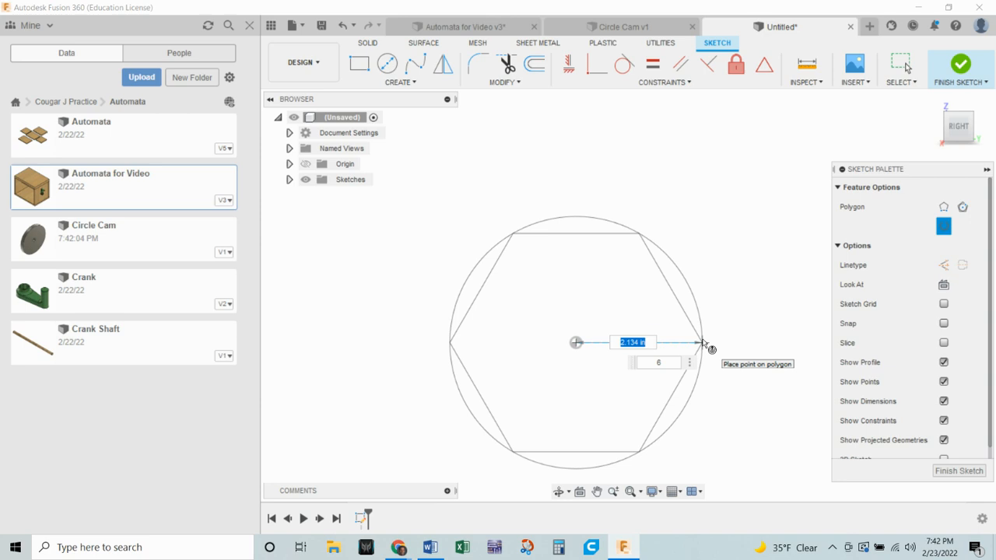
{"action": "key", "text": "Tab"}
{"action": "key", "text": "Tab"}
{"action": "key", "text": "Tab"}
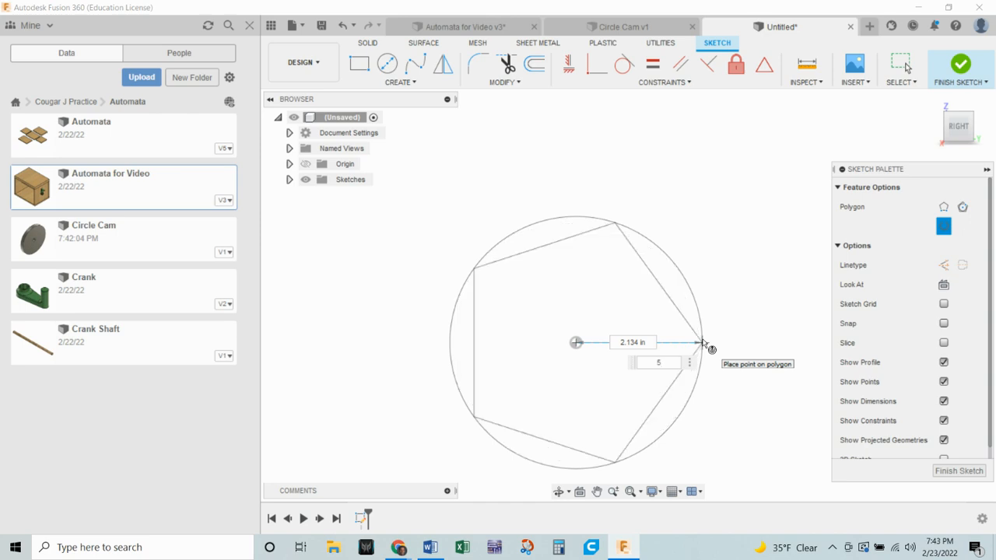
{"action": "type", "text": "6"}
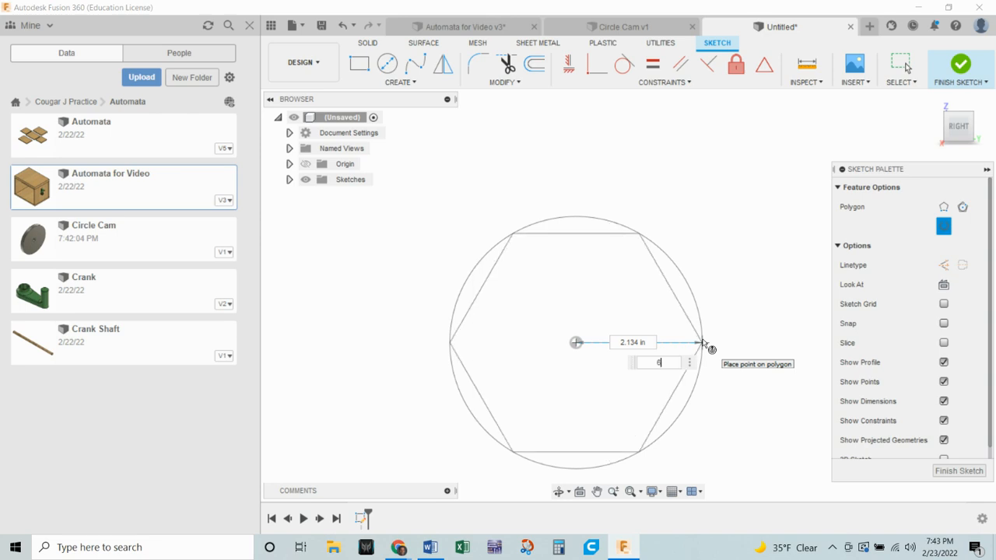
{"action": "key", "text": "Tab"}
{"action": "type", "text": "1.25"}
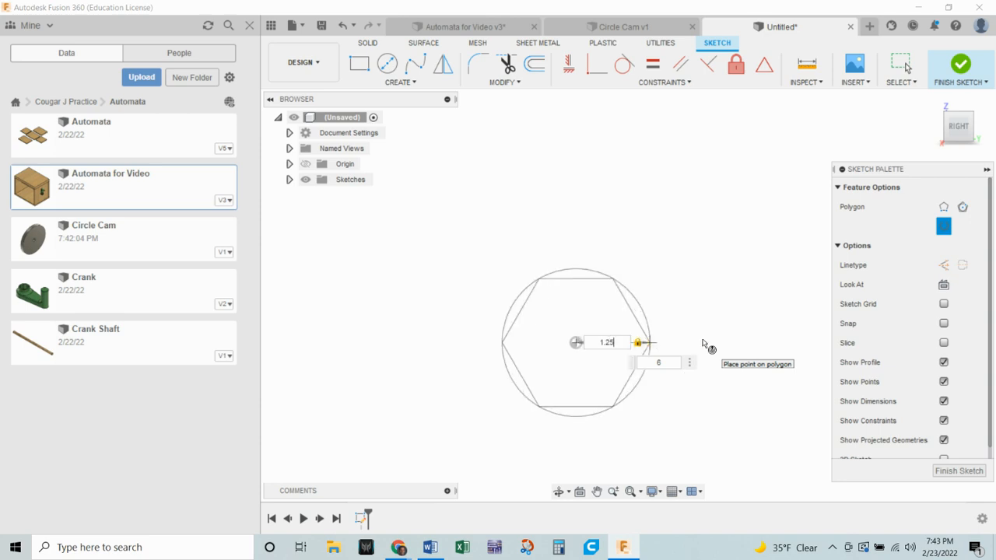
{"action": "key", "text": "Return"}
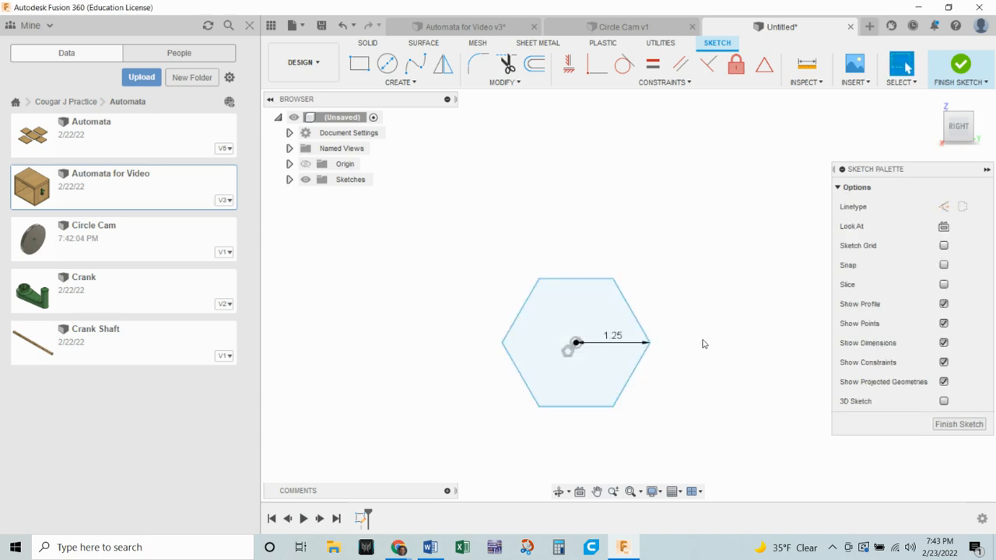
{"action": "scroll", "coordinate": [597, 358], "scroll_direction": "up", "scroll_amount": 3}
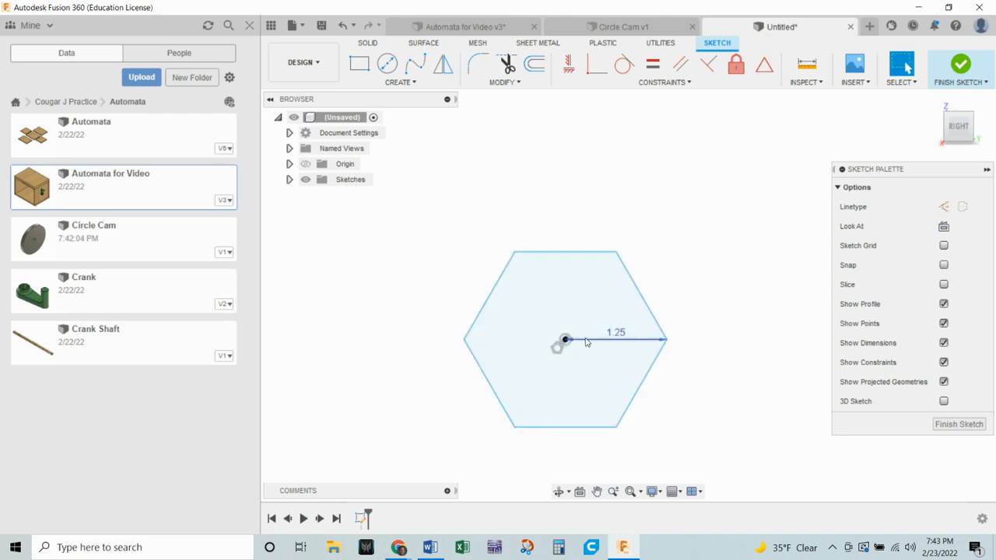
{"action": "scroll", "coordinate": [488, 228], "scroll_direction": "up", "scroll_amount": 2}
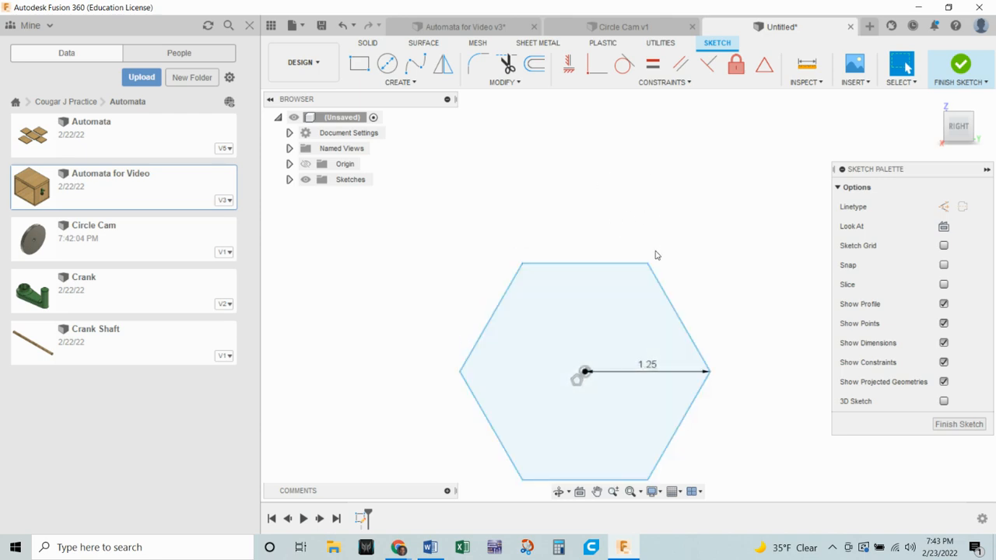
Step: Constrain the hexagon's top edge to be horizontal so the polygon can no longer rotate about the origin
{"action": "mouse_move", "coordinate": [650, 267]}
{"action": "left_mouse_down"}
{"action": "mouse_move", "coordinate": [683, 330]}
{"action": "mouse_move", "coordinate": [672, 280]}
{"action": "mouse_move", "coordinate": [639, 264]}
{"action": "mouse_move", "coordinate": [649, 269]}
{"action": "left_mouse_up"}
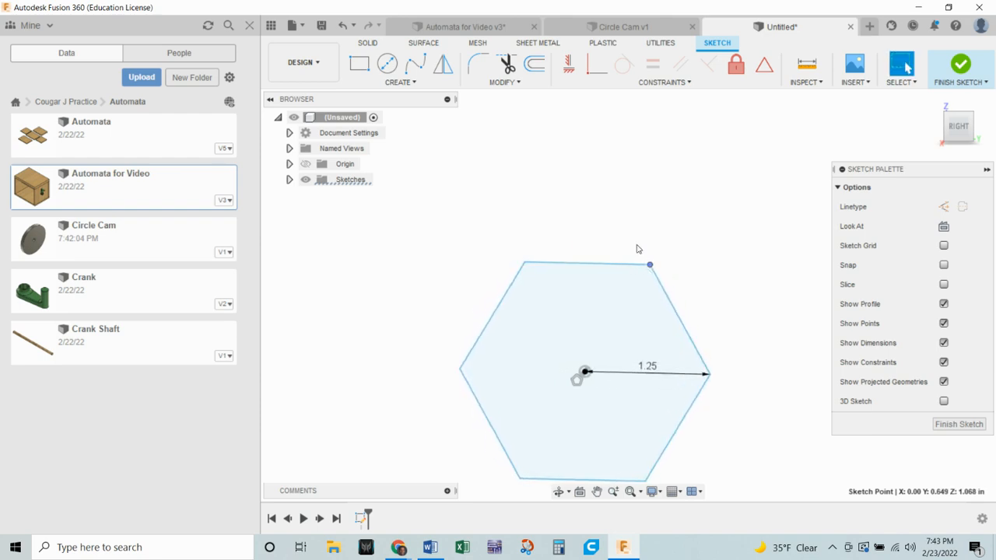
{"action": "left_click", "coordinate": [566, 65]}
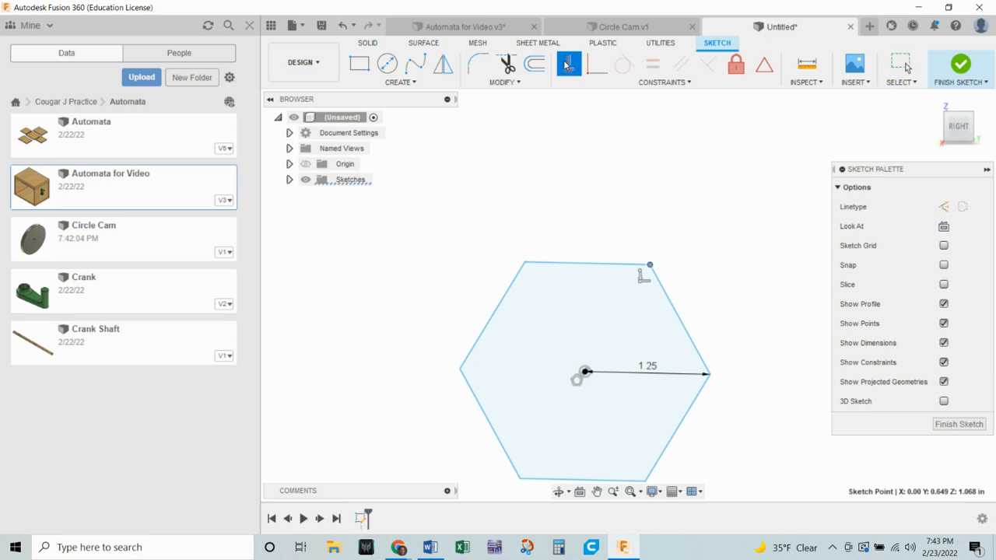
{"action": "key", "text": "Escape"}
{"action": "left_click", "coordinate": [587, 265]}
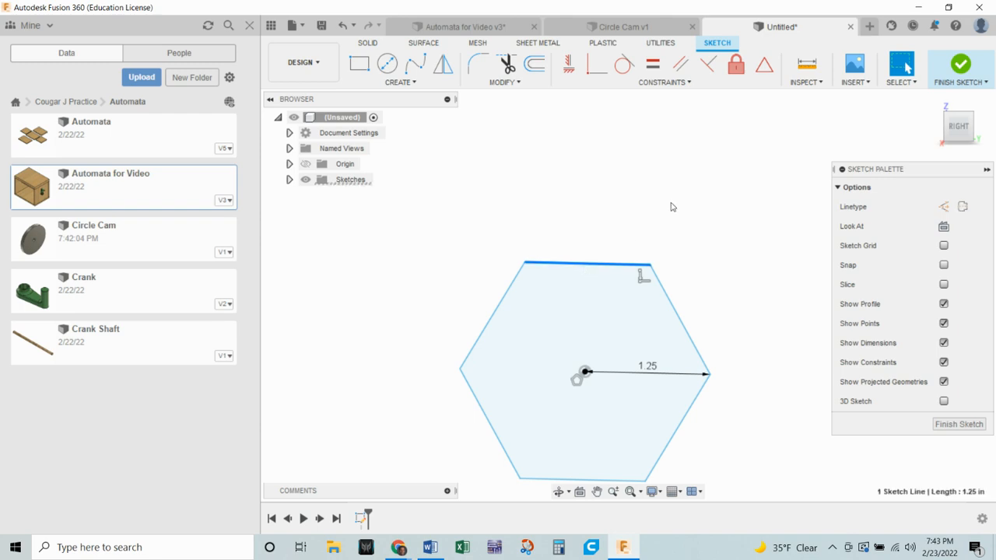
{"action": "left_click", "coordinate": [569, 65]}
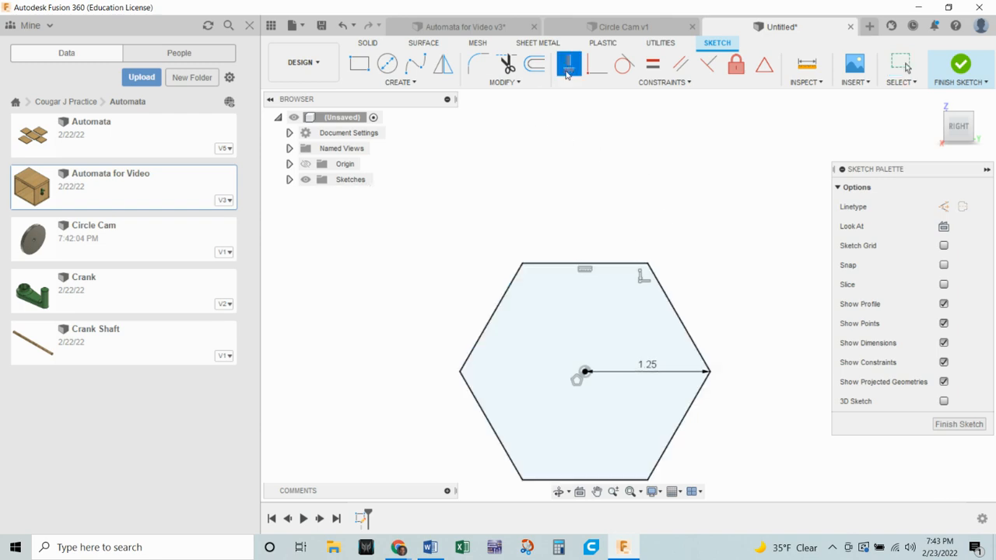
Step: Draw a centre-diameter circle of 5/16 in at the centre of the hexagon
{"action": "middle_click_drag", "start_coordinate": [728, 316], "coordinate": [733, 259]}
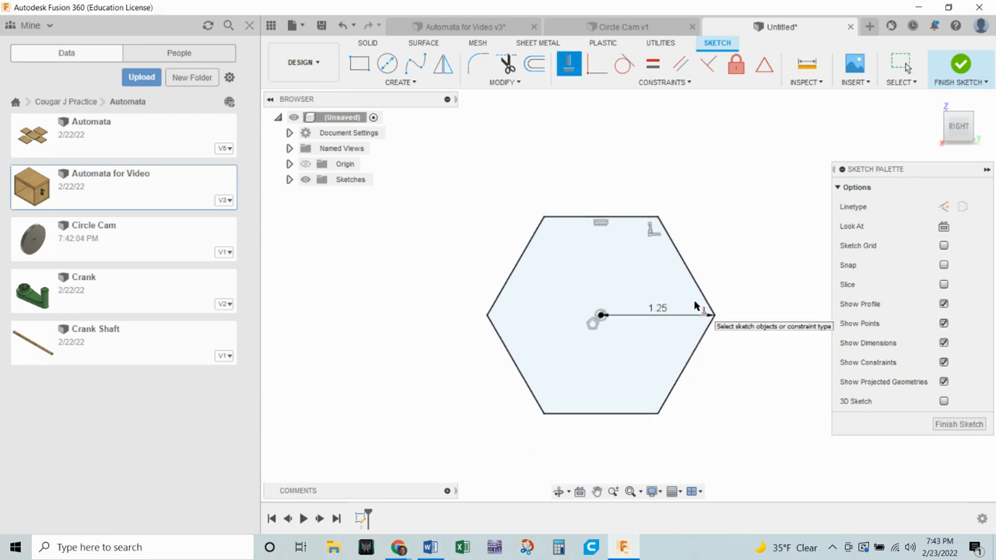
{"action": "scroll", "coordinate": [695, 310], "scroll_direction": "up", "scroll_amount": 1}
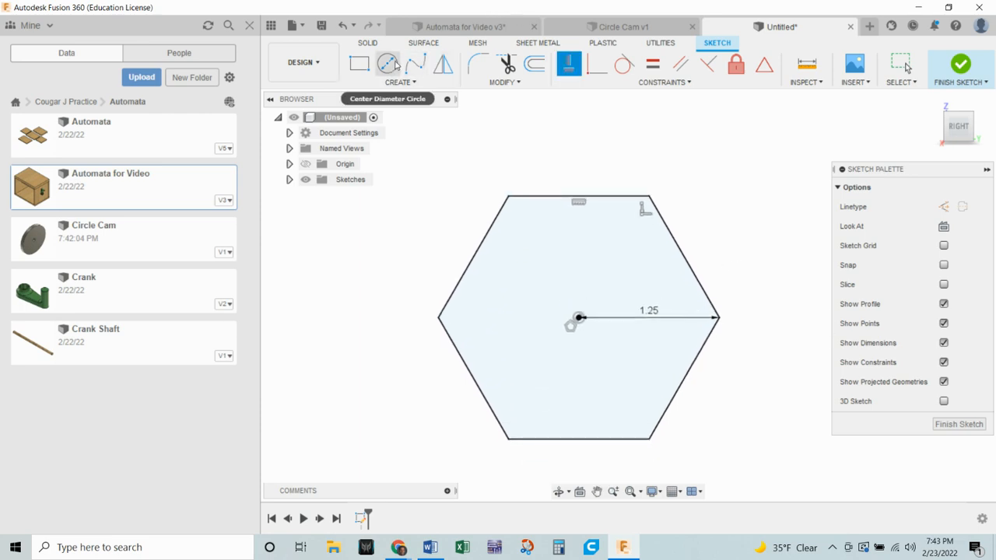
{"action": "left_click", "coordinate": [388, 66]}
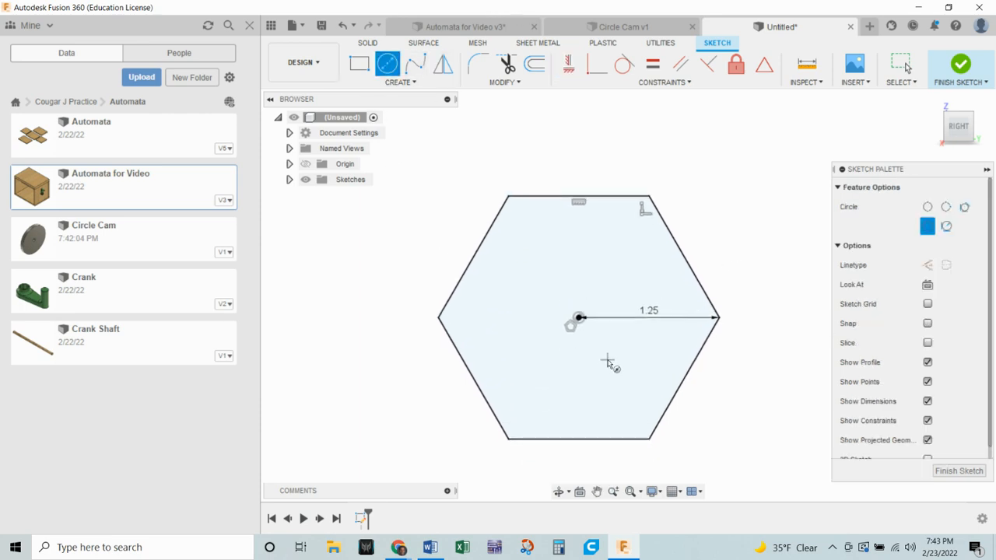
{"action": "left_click", "coordinate": [580, 318]}
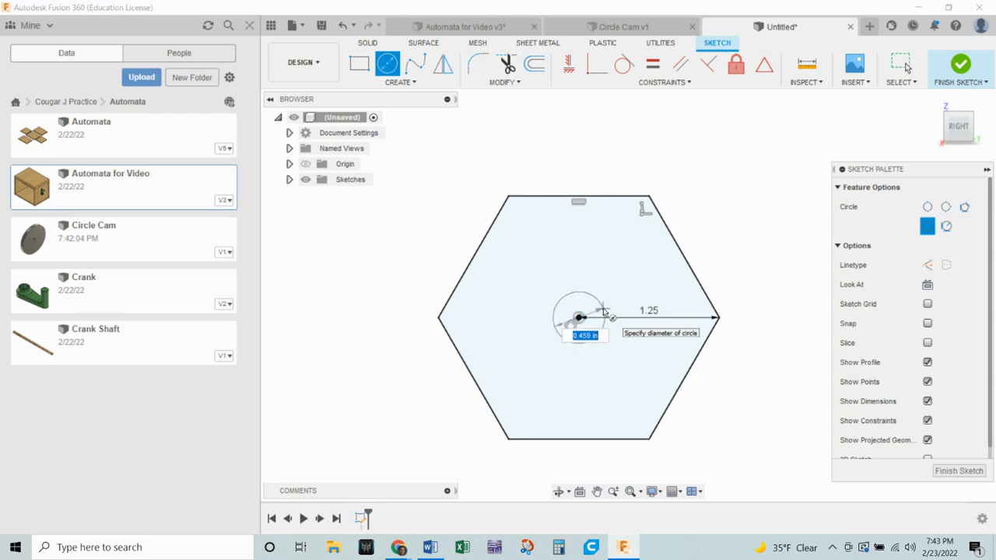
{"action": "type", "text": "5"}
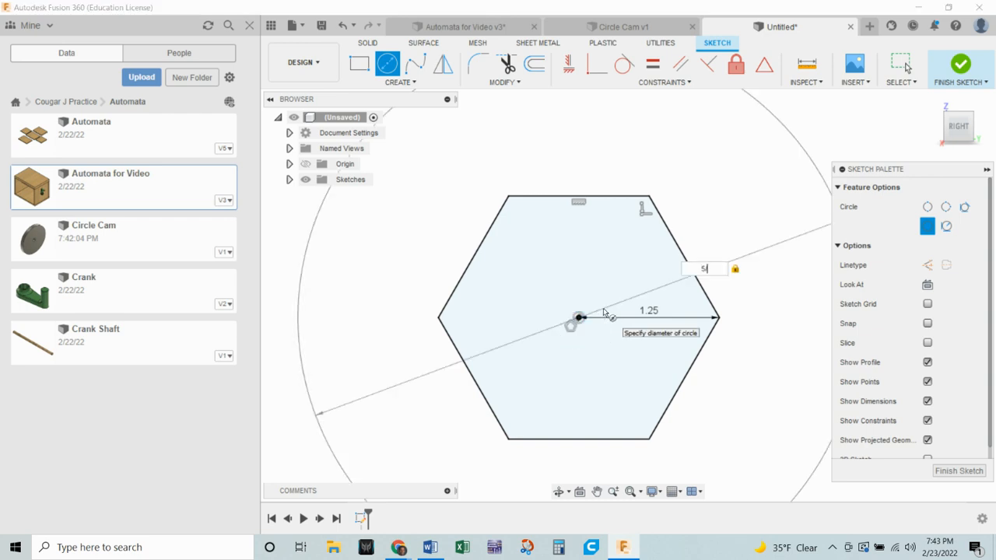
{"action": "type", "text": "/16"}
{"action": "key", "text": "Return"}
{"action": "key", "text": "Escape"}
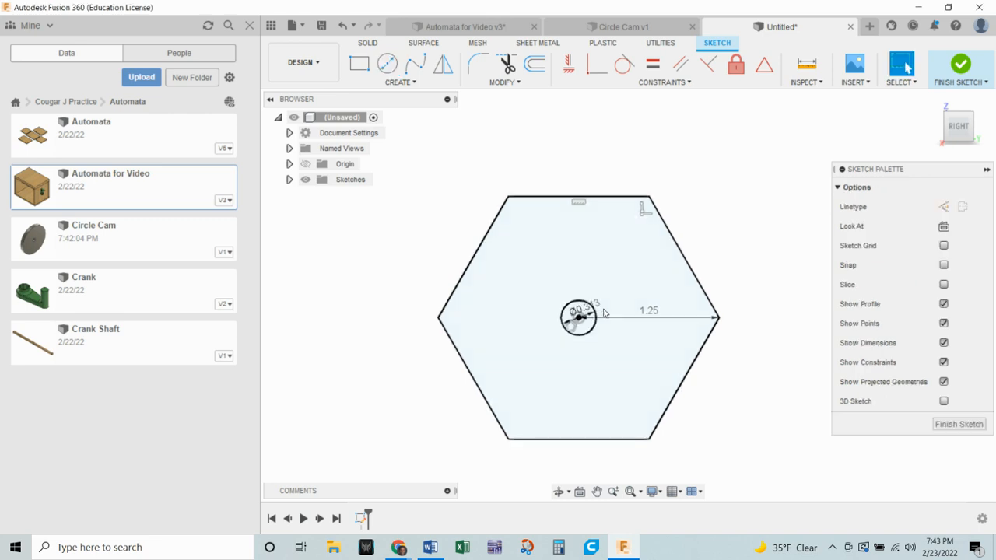
Step: Finish the sketch and extrude the hexagon profile around the hole 0.25 in as a new body
{"action": "left_click", "coordinate": [963, 66]}
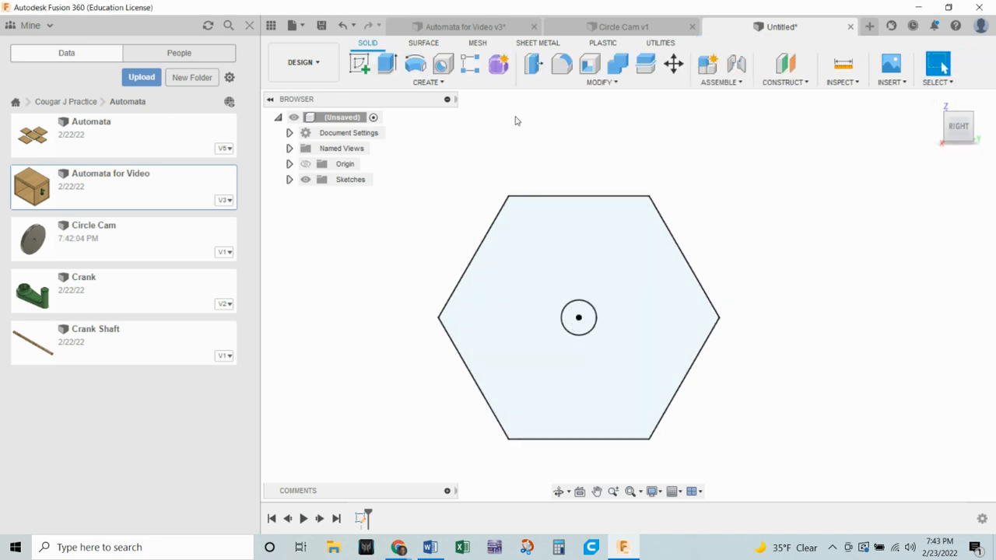
{"action": "left_click", "coordinate": [383, 66]}
{"action": "left_click", "coordinate": [661, 324]}
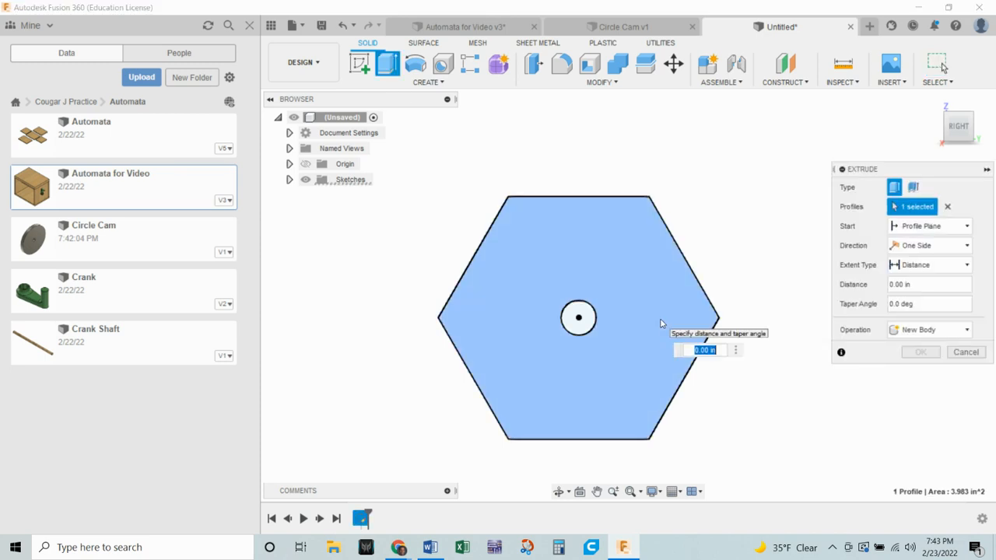
{"action": "type", "text": ".25"}
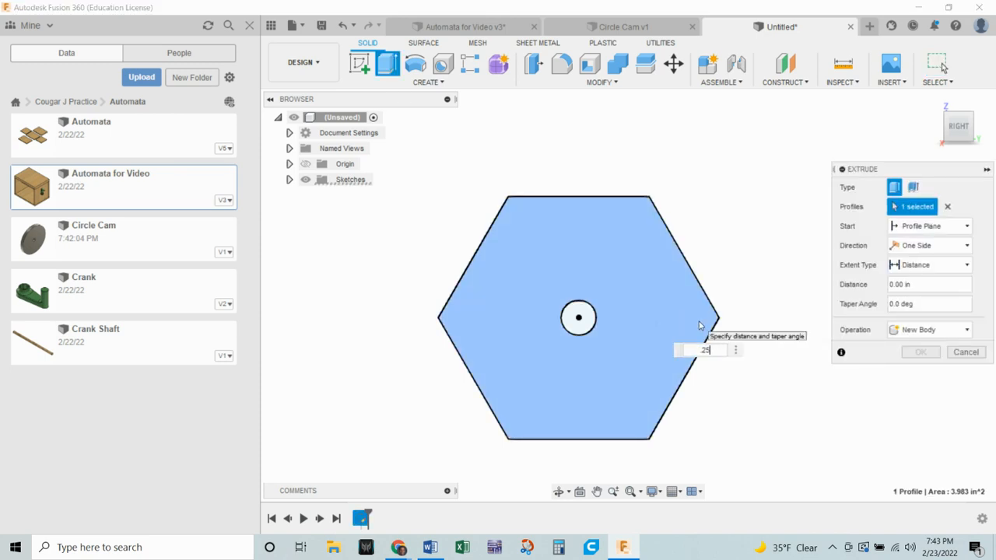
{"action": "key", "text": "Return"}
{"action": "middle_click_drag", "start_coordinate": [730, 299], "coordinate": [680, 305], "text": "shift"}
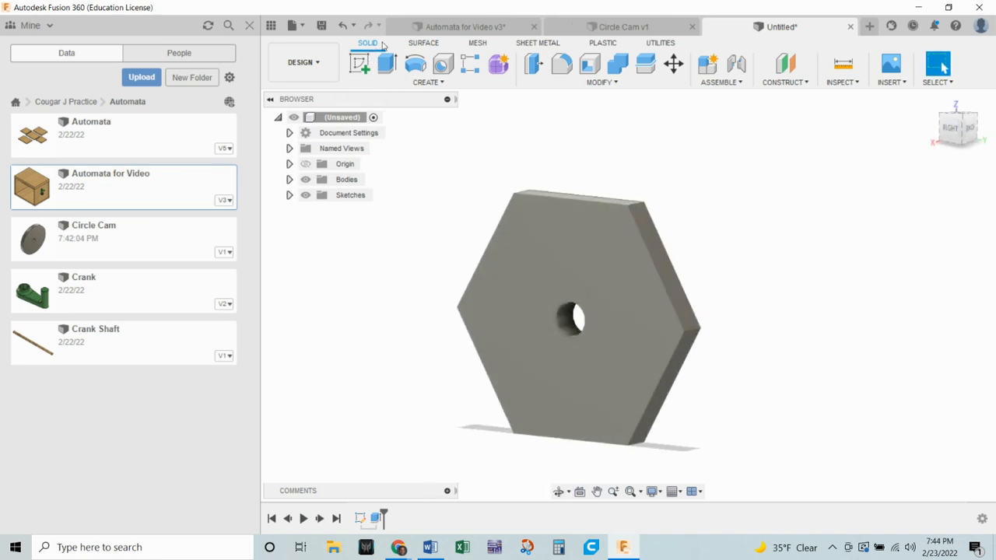
Step: Save the design as "Polygon Cam" in the Automata folder
{"action": "left_click", "coordinate": [322, 25]}
{"action": "type", "text": "Polygon Cam"}
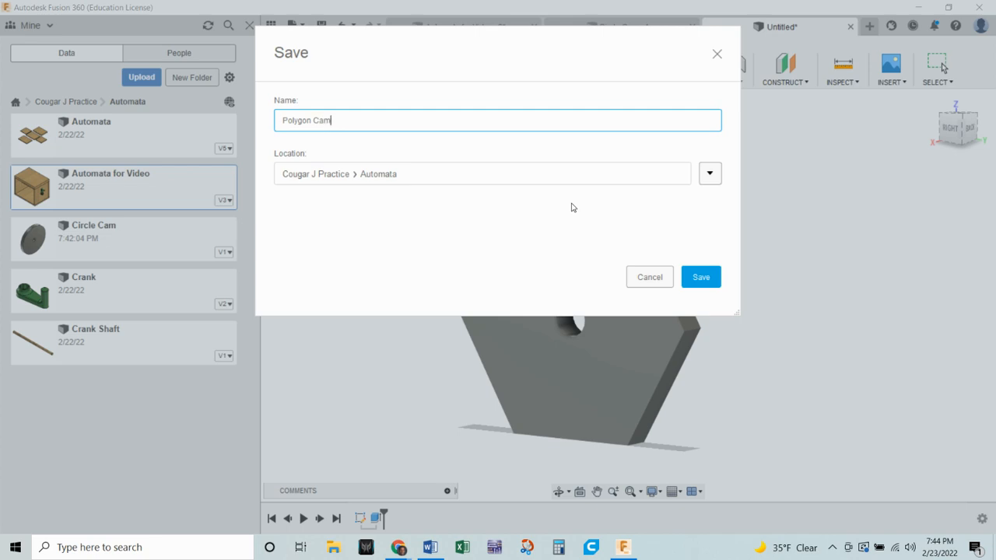
{"action": "left_click", "coordinate": [701, 278]}
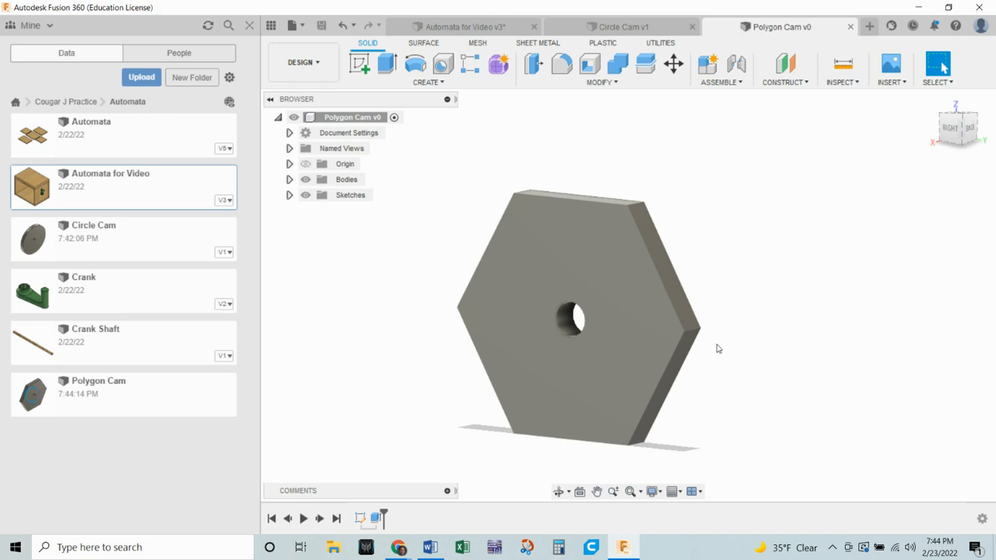
Step: Review the Cam Dimension Drawings page in Chrome and the Parametric Modeling notes in Word, ending back in Fusion 360
{"action": "mouse_move", "coordinate": [397, 550]}
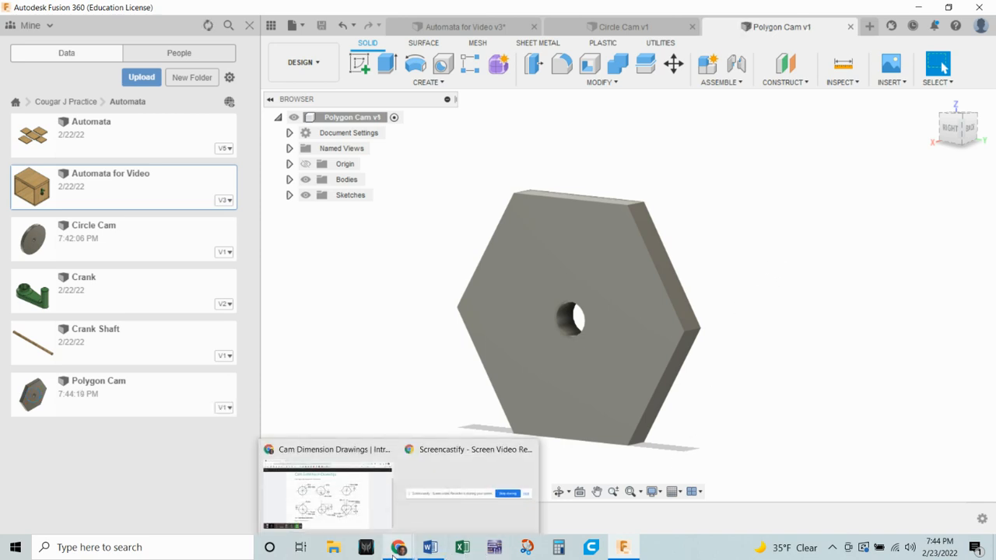
{"action": "left_click", "coordinate": [631, 555]}
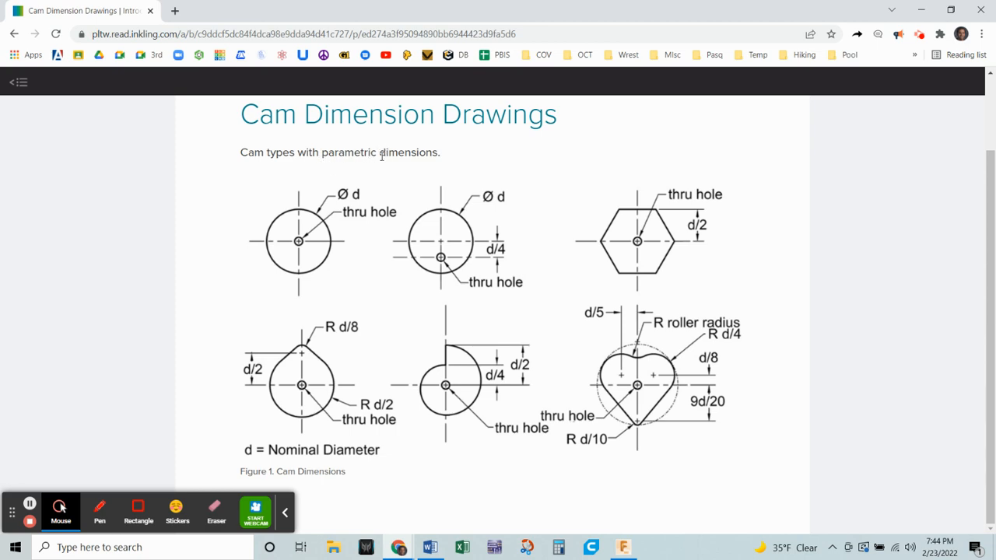
{"action": "left_click", "coordinate": [429, 548]}
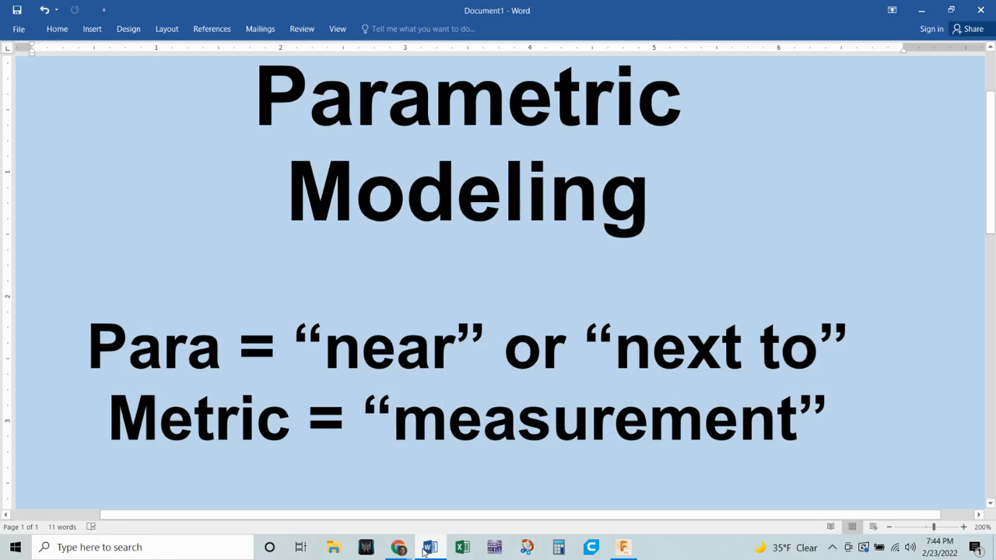
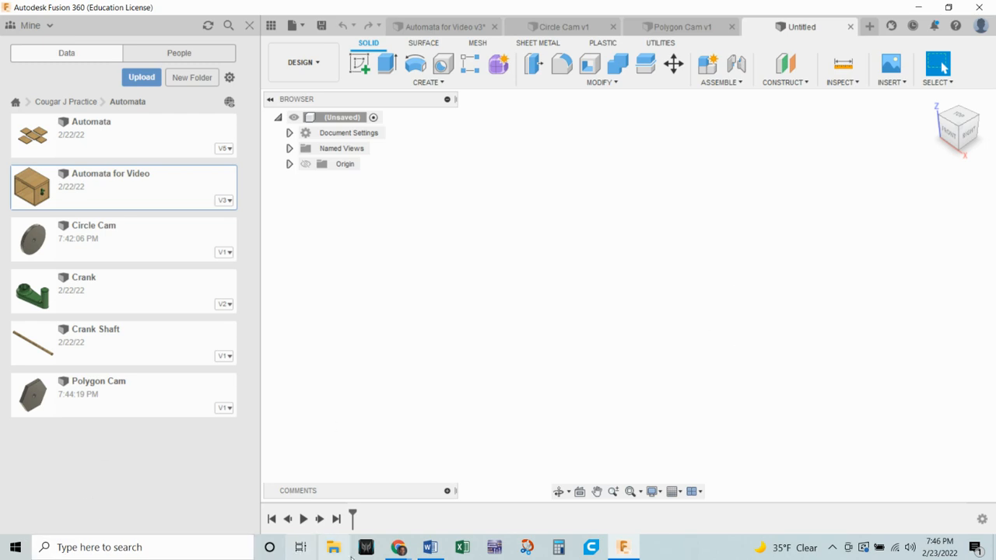
{"action": "mouse_move", "coordinate": [398, 551]}
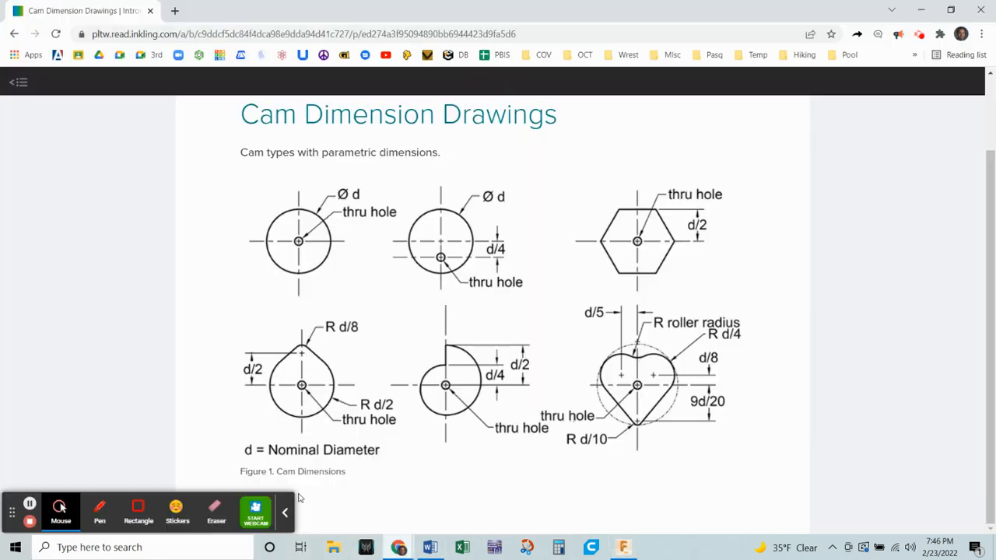
{"action": "left_click", "coordinate": [327, 491]}
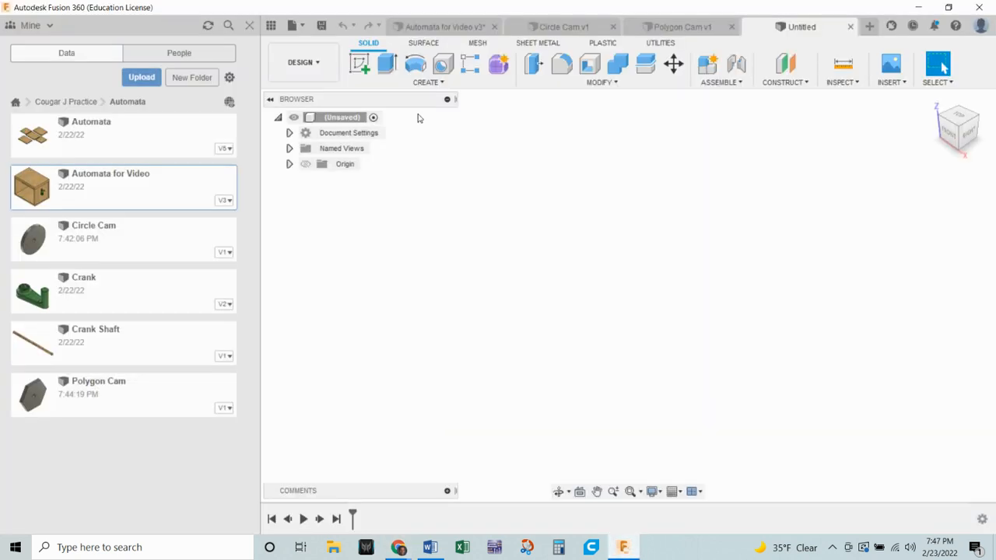
Step: Hide the data panel and add a user parameter named "diameter" in inches with the expression 2
{"action": "left_click", "coordinate": [249, 25]}
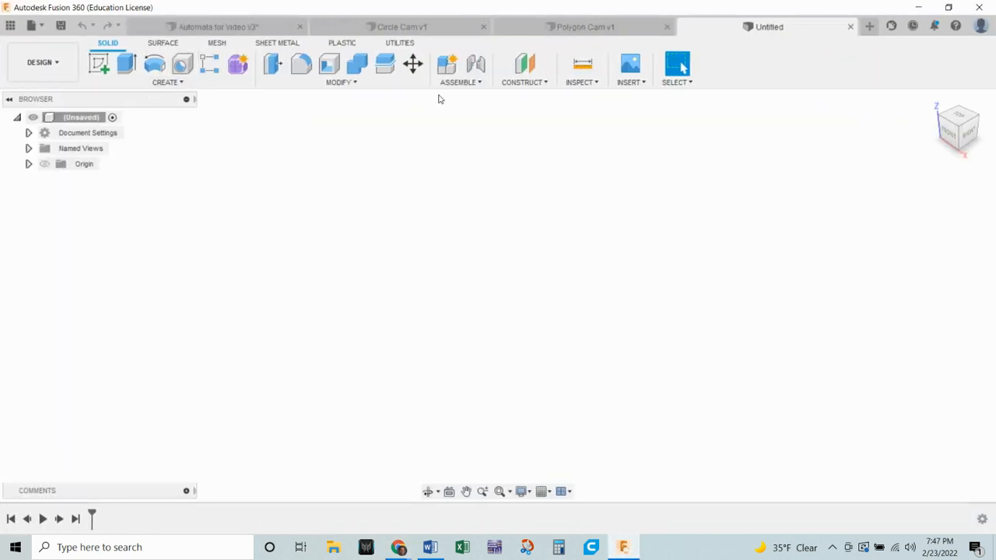
{"action": "left_click", "coordinate": [370, 86]}
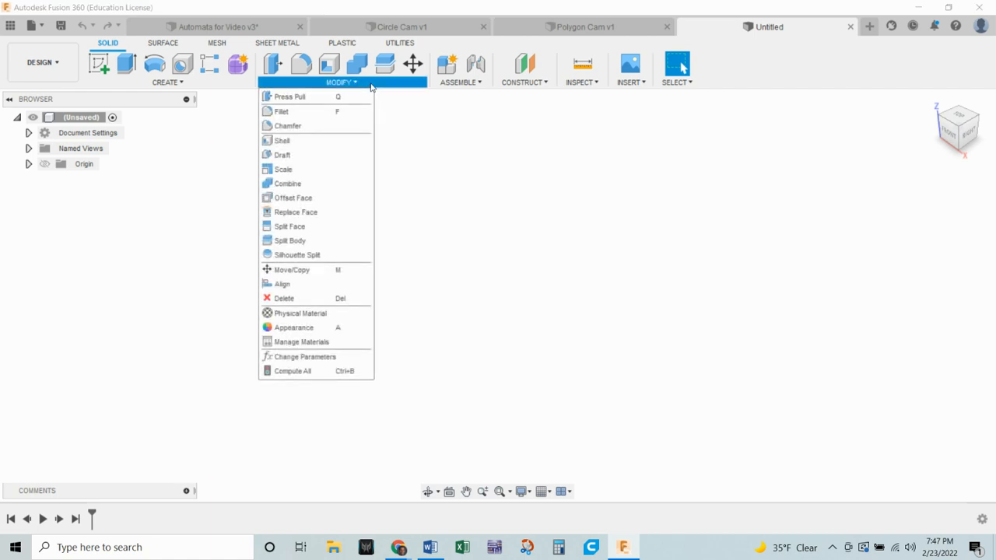
{"action": "left_click", "coordinate": [299, 358]}
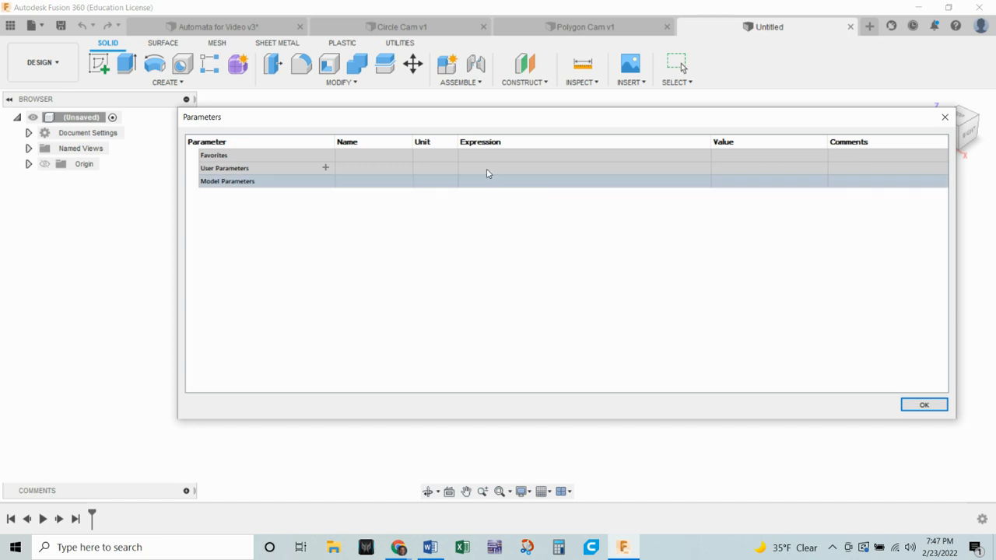
{"action": "left_click_drag", "start_coordinate": [578, 121], "coordinate": [527, 126]}
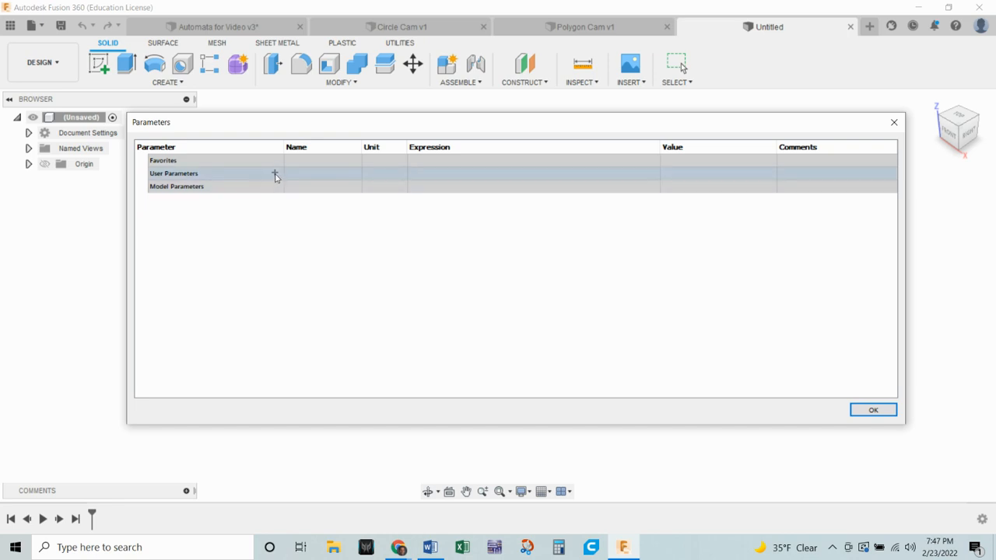
{"action": "left_click", "coordinate": [274, 175]}
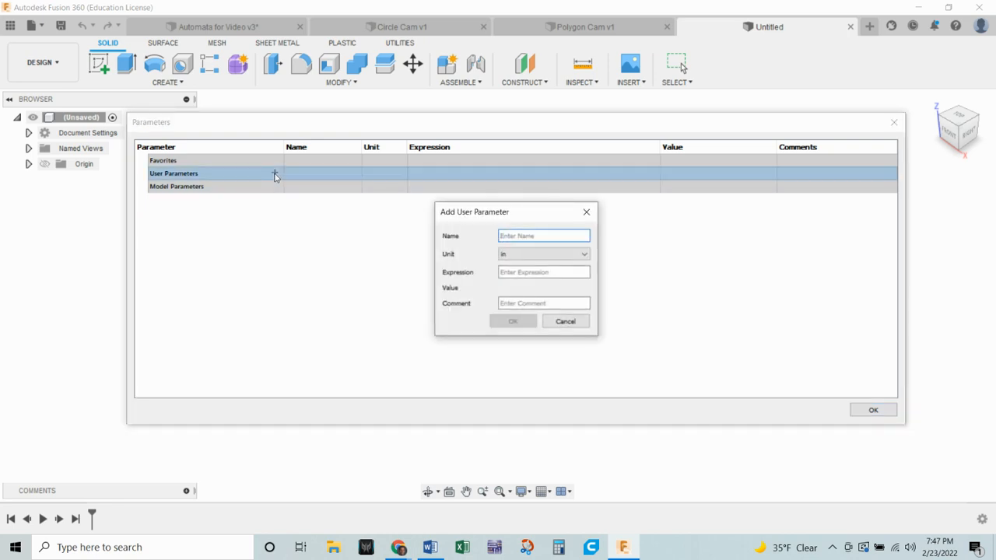
{"action": "left_click", "coordinate": [553, 237]}
{"action": "type", "text": "diameter"}
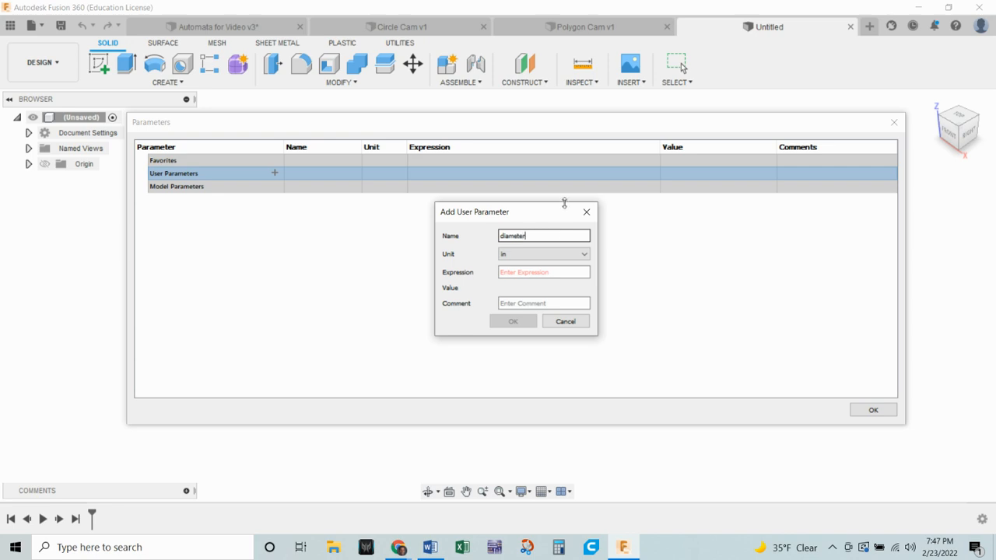
{"action": "left_click", "coordinate": [522, 273]}
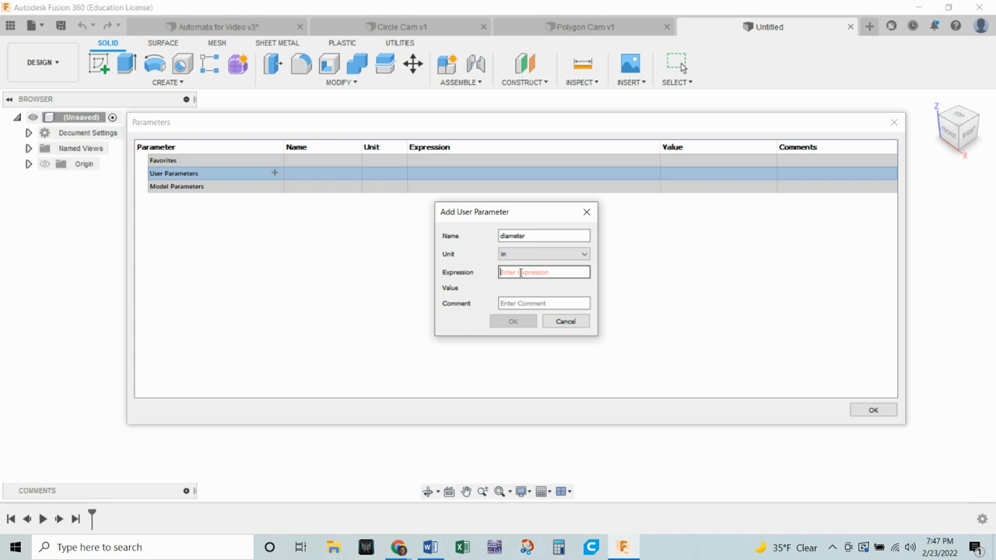
{"action": "type", "text": "2"}
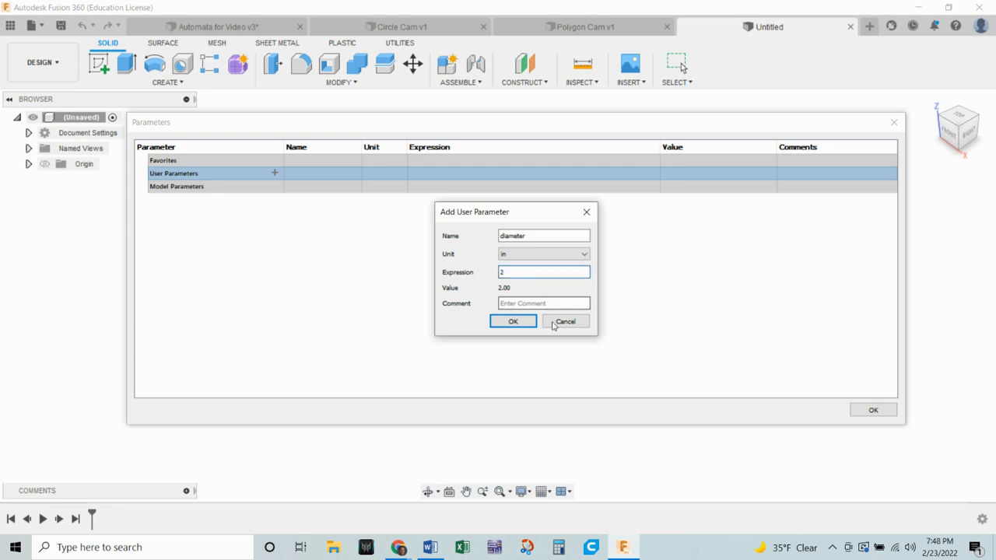
{"action": "left_click", "coordinate": [513, 323]}
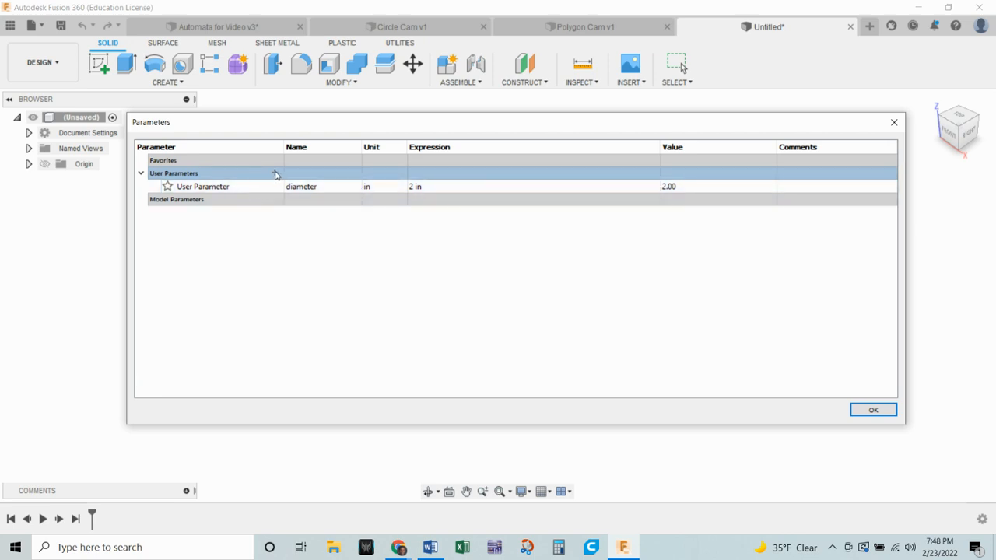
Step: Add a user parameter named "holeloc" in inches with the expression diameter/4, checking the offset against the Cam Dimension Drawings page in Chrome
{"action": "left_click", "coordinate": [275, 172]}
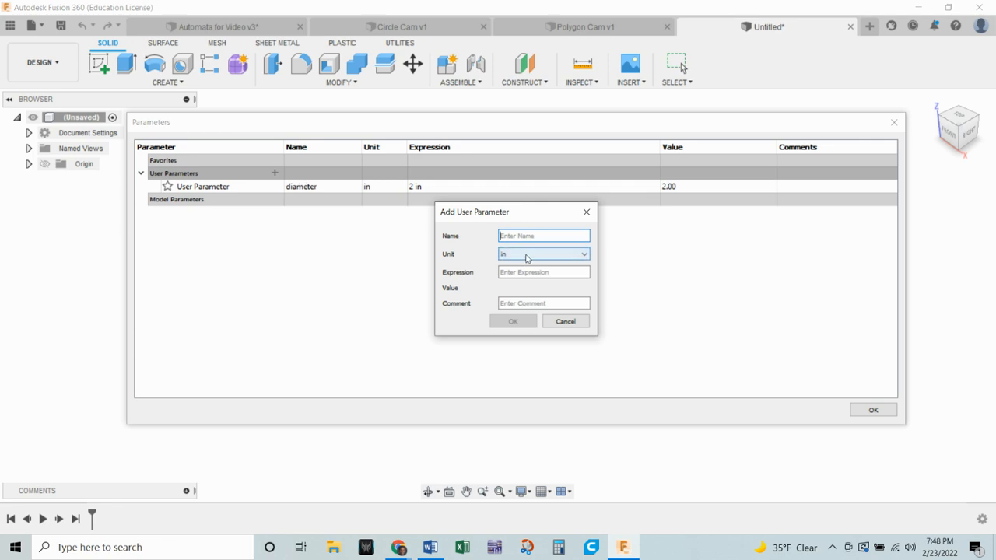
{"action": "type", "text": "holeloc"}
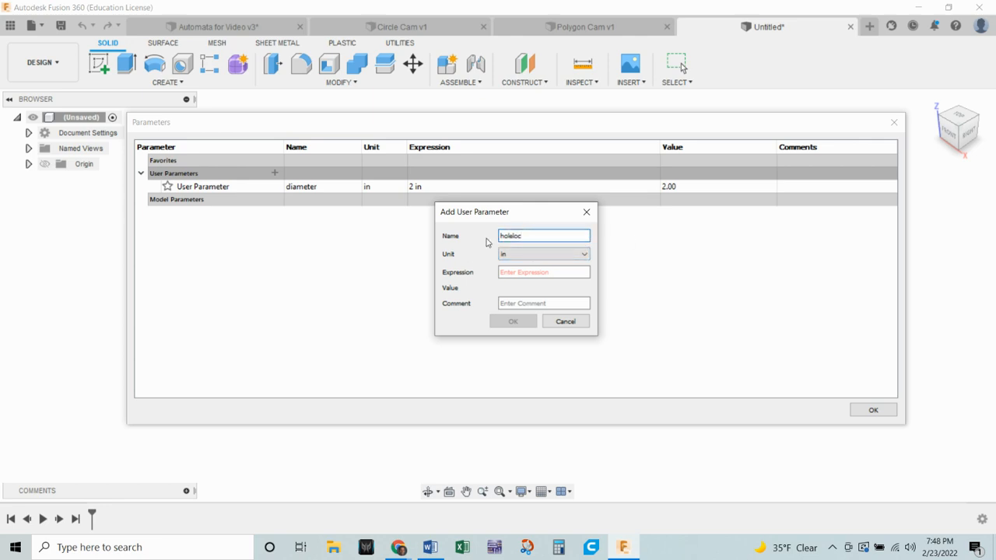
{"action": "left_click", "coordinate": [511, 272]}
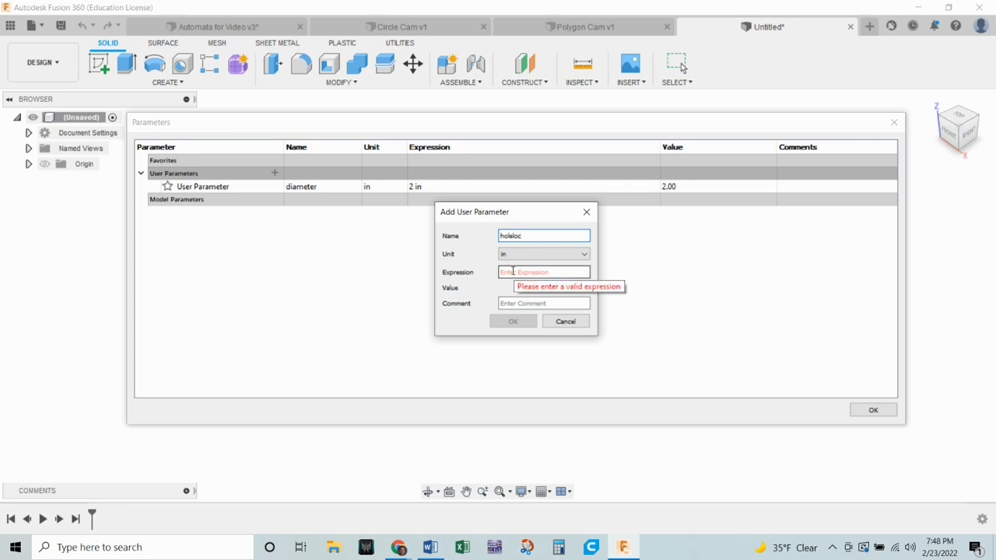
{"action": "type", "text": "diame"}
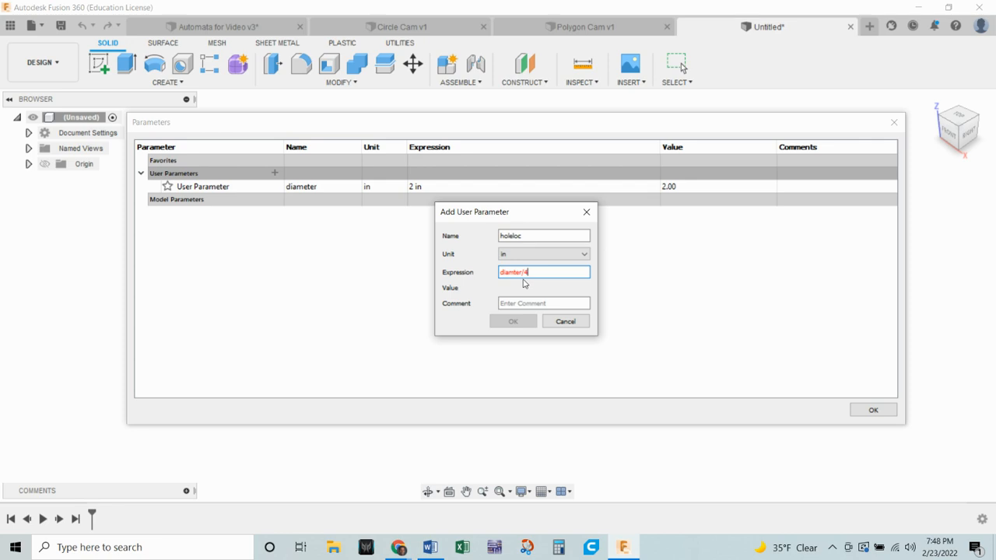
{"action": "left_click", "coordinate": [514, 273]}
{"action": "type", "text": "e"}
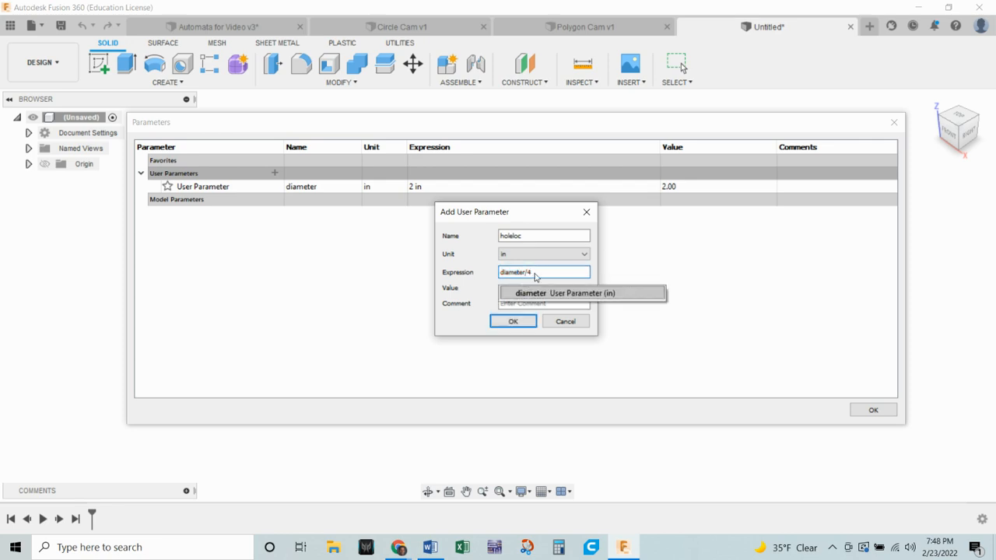
{"action": "left_click", "coordinate": [535, 273]}
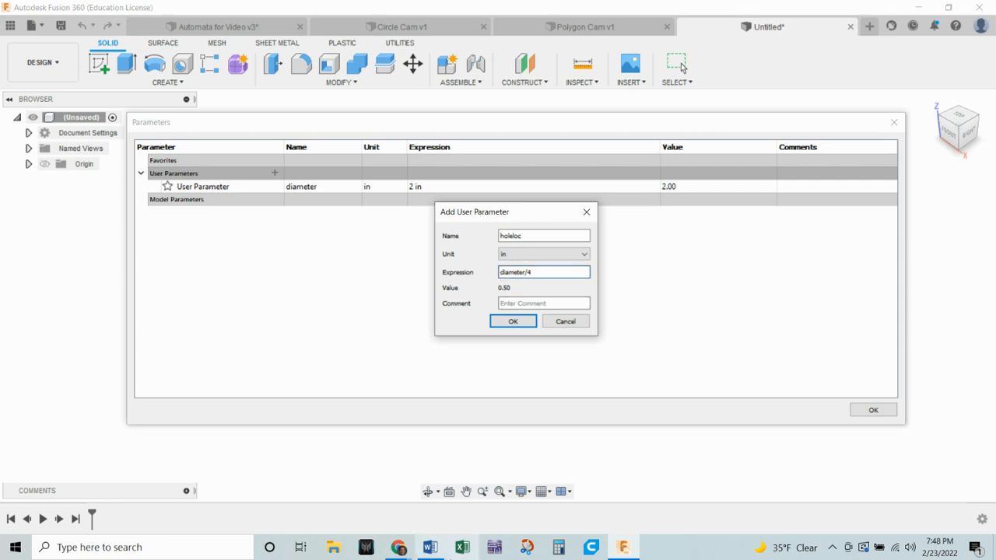
{"action": "left_click", "coordinate": [621, 549]}
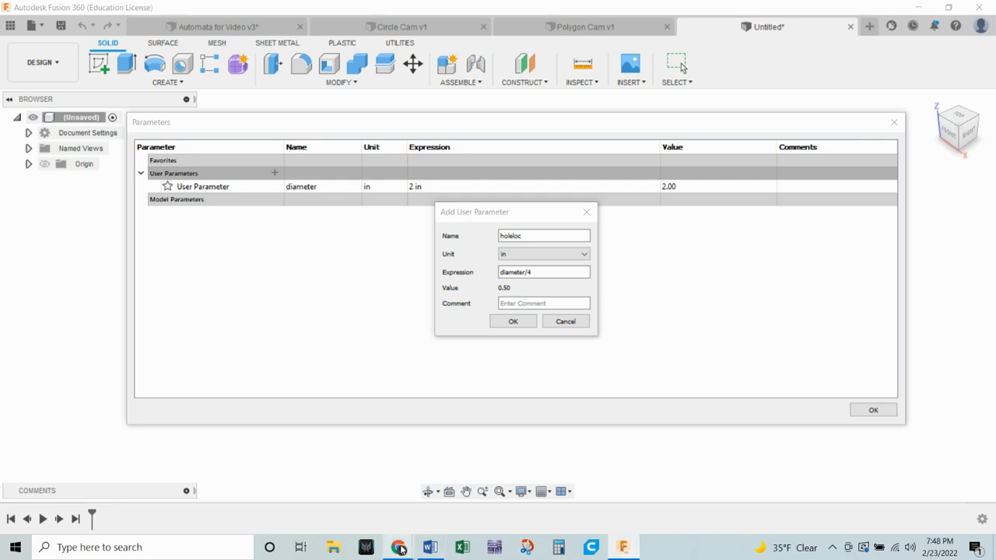
{"action": "mouse_move", "coordinate": [401, 550]}
{"action": "left_click", "coordinate": [343, 504]}
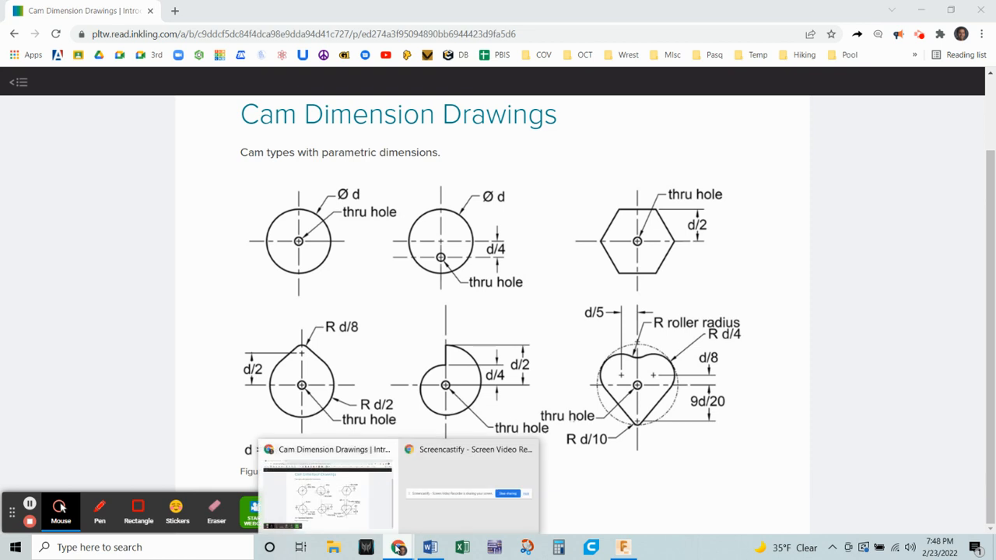
{"action": "left_click", "coordinate": [624, 547]}
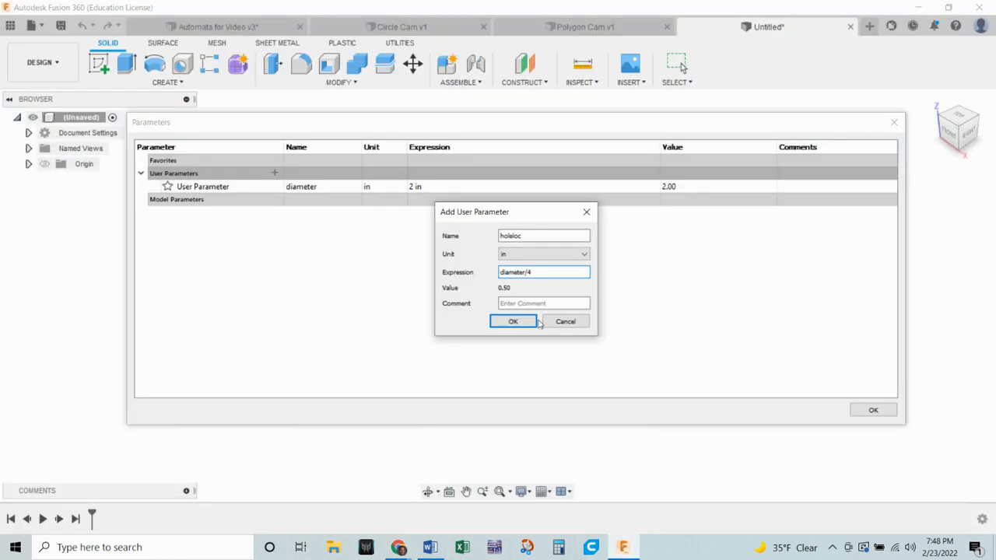
{"action": "left_click", "coordinate": [512, 324]}
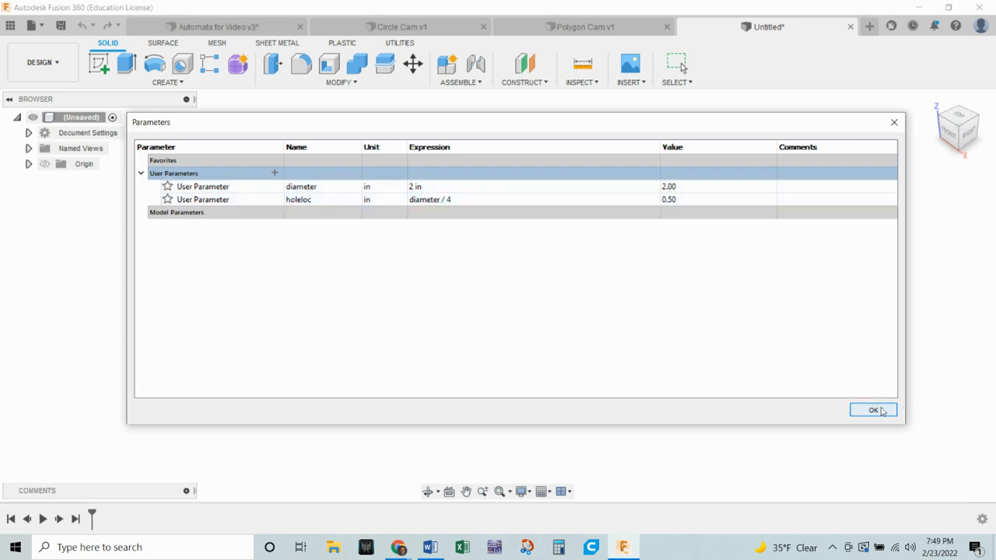
{"action": "left_click", "coordinate": [876, 410]}
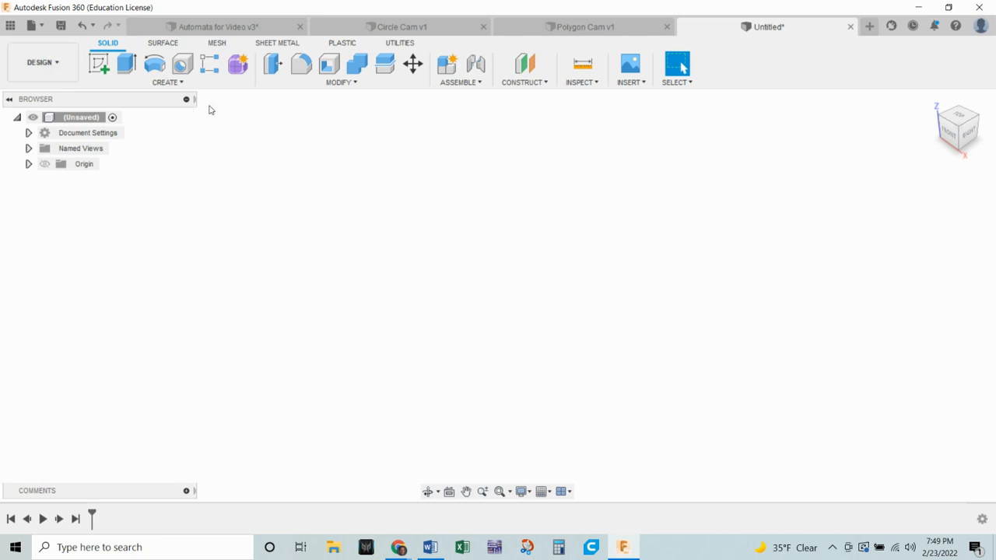
Step: Start a sketch on the vertical YZ plane and draw a circle centred on the origin with its diameter set to the diameter parameter
{"action": "left_click", "coordinate": [99, 63]}
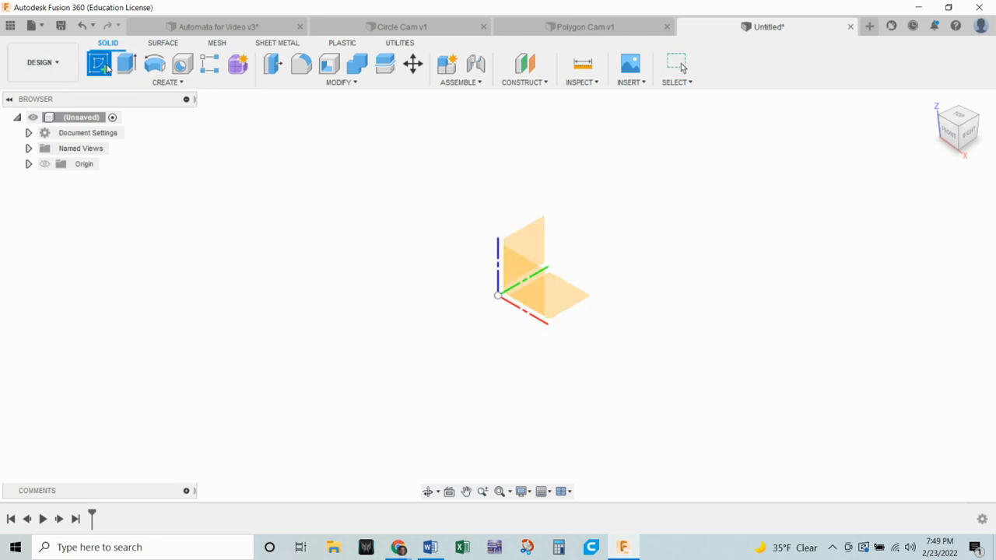
{"action": "left_click", "coordinate": [533, 237]}
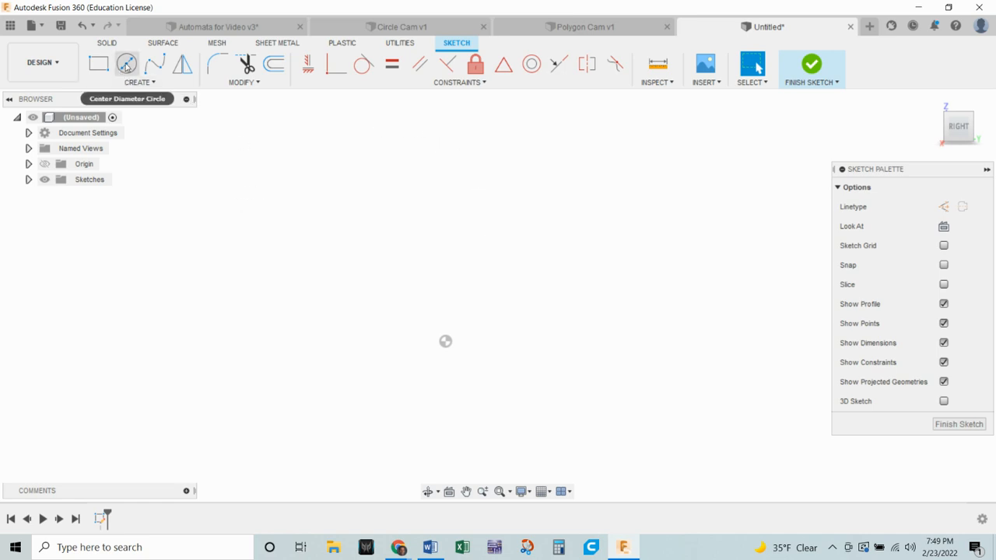
{"action": "left_click", "coordinate": [126, 65]}
{"action": "left_click", "coordinate": [446, 342]}
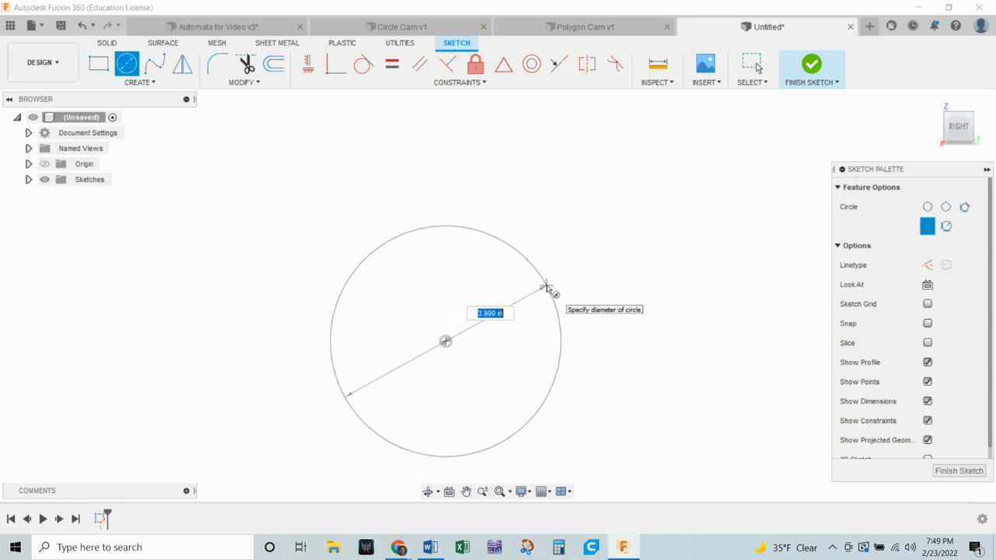
{"action": "type", "text": "di"}
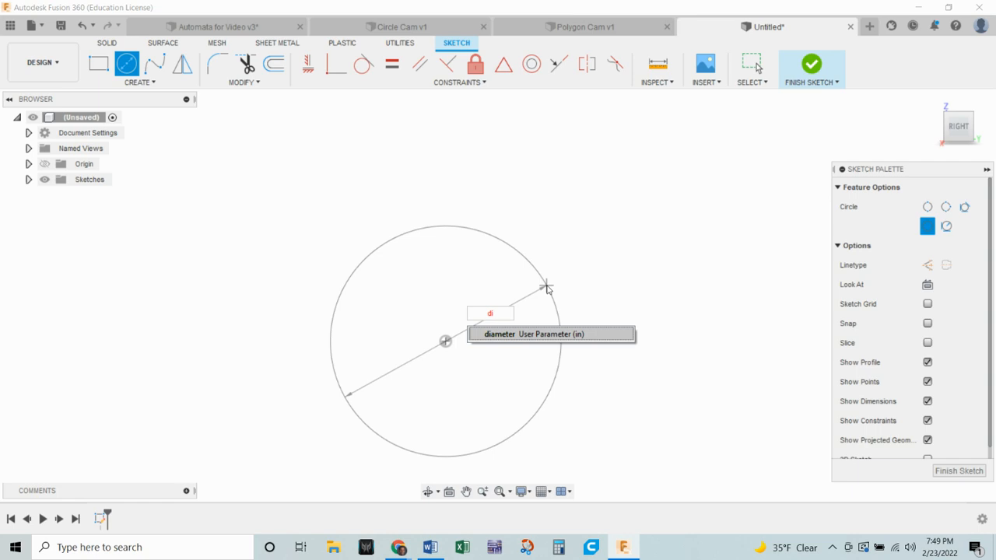
{"action": "left_click", "coordinate": [494, 334]}
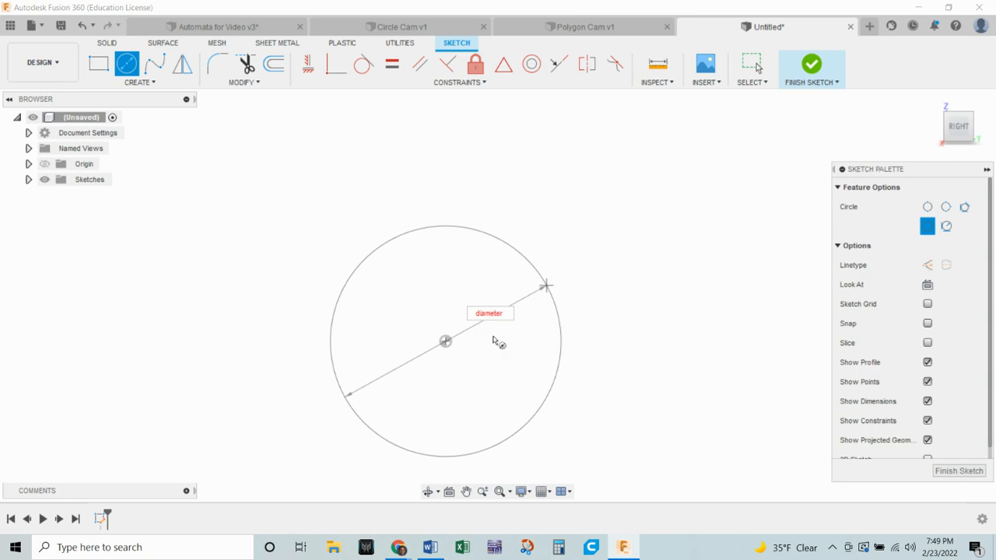
{"action": "key", "text": "Tab"}
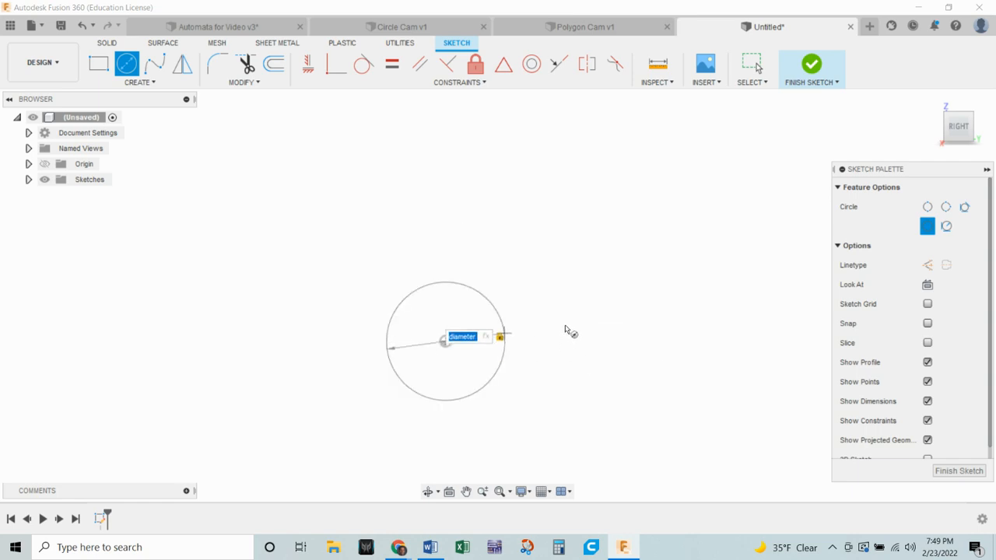
{"action": "key", "text": "Return"}
{"action": "key", "text": "Escape"}
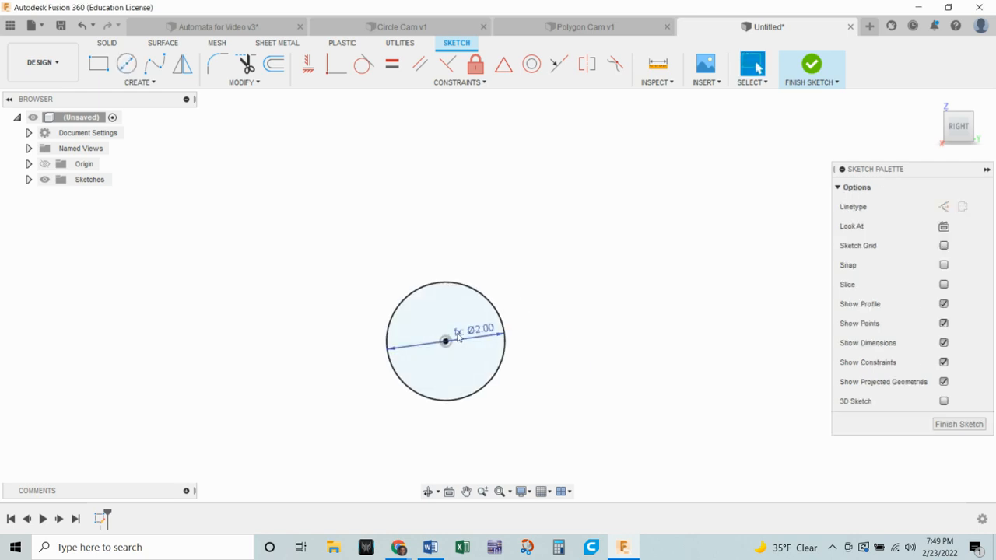
Step: Change the diameter user parameter to 4 in to test that the circle follows it
{"action": "scroll", "coordinate": [473, 337], "scroll_direction": "up", "scroll_amount": 2}
{"action": "mouse_move", "coordinate": [614, 350]}
{"action": "middle_mouse_down"}
{"action": "mouse_move", "coordinate": [703, 302]}
{"action": "mouse_move", "coordinate": [700, 310]}
{"action": "middle_mouse_up"}
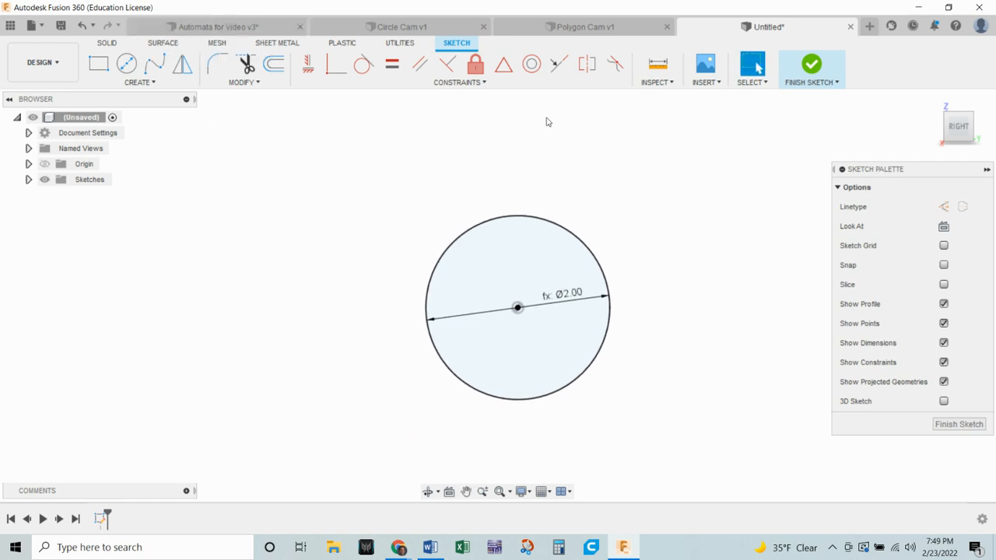
{"action": "left_click", "coordinate": [236, 84]}
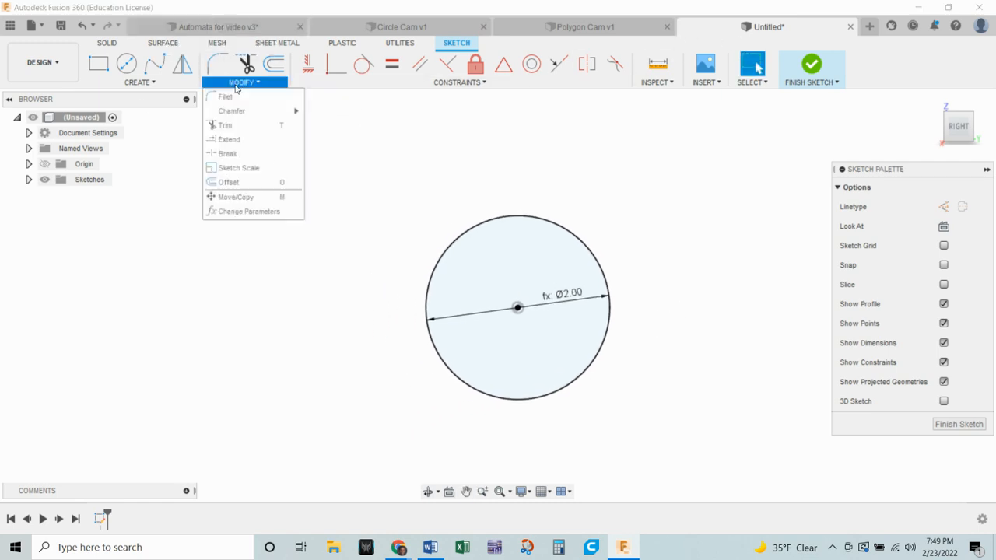
{"action": "left_click", "coordinate": [248, 211]}
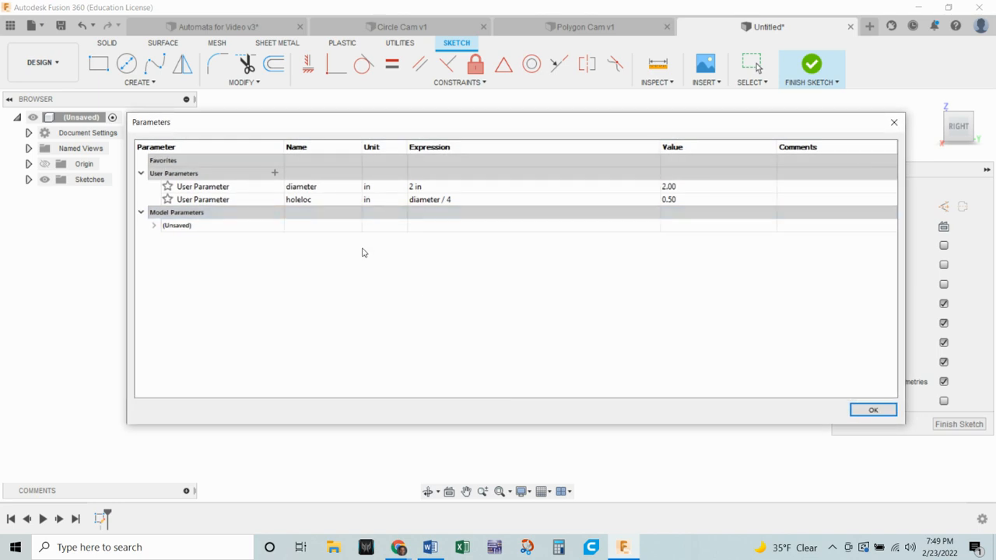
{"action": "double_click", "coordinate": [419, 186]}
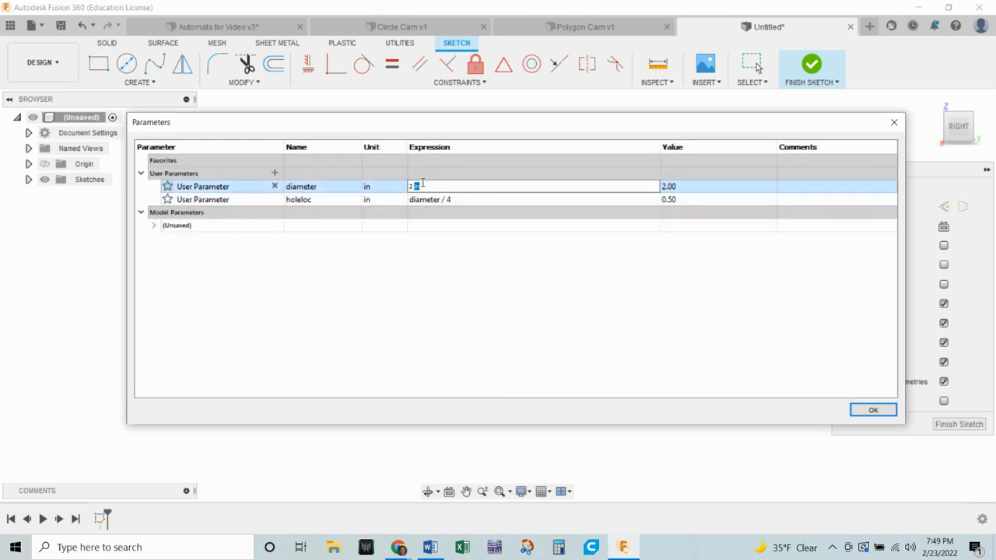
{"action": "type", "text": "4 in"}
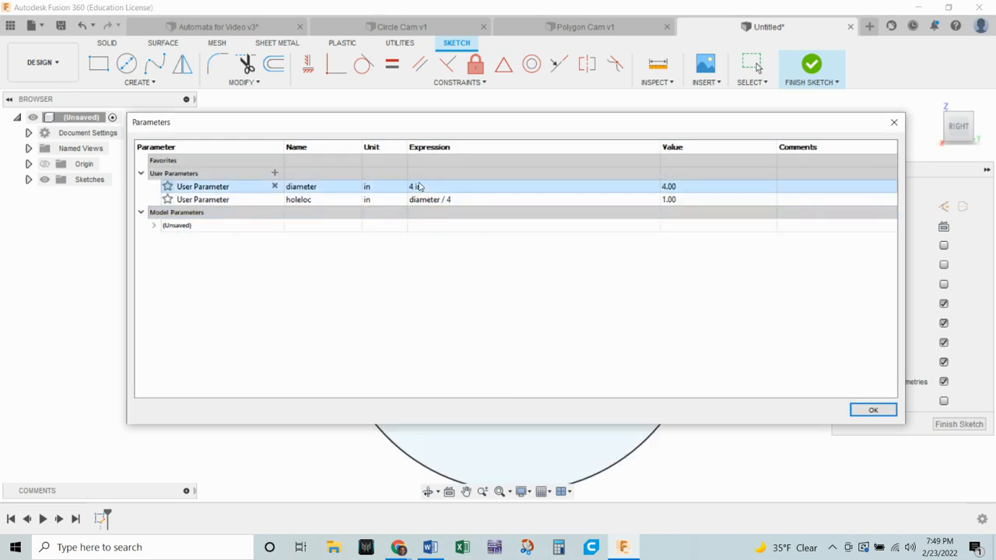
{"action": "left_click", "coordinate": [873, 410]}
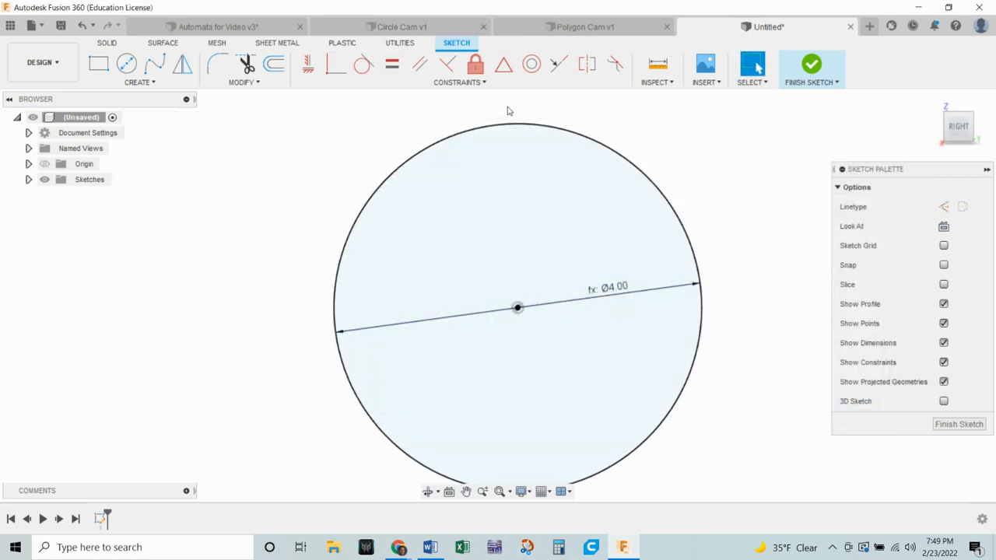
Step: Set the diameter user parameter back to 2 in
{"action": "left_click", "coordinate": [246, 82]}
{"action": "left_click", "coordinate": [258, 212]}
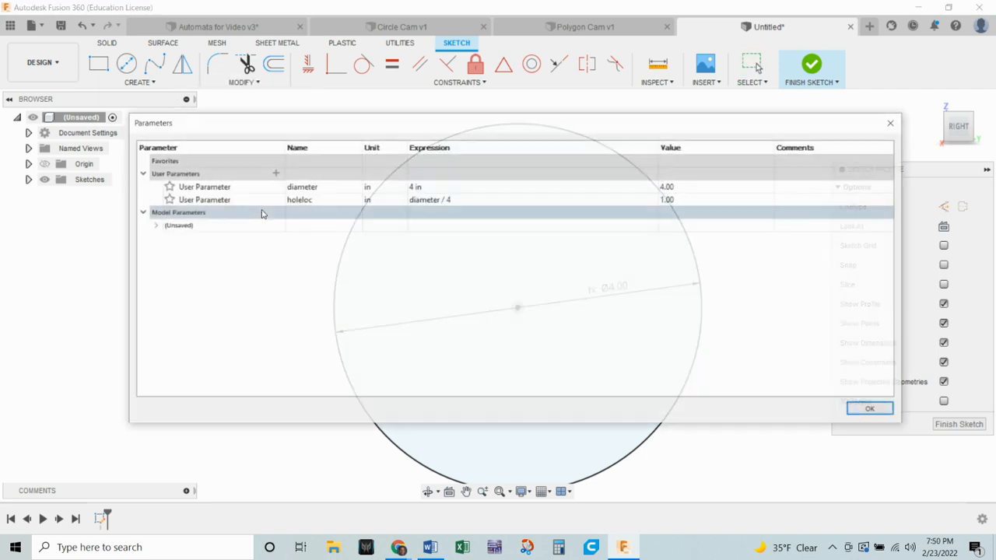
{"action": "double_click", "coordinate": [583, 187]}
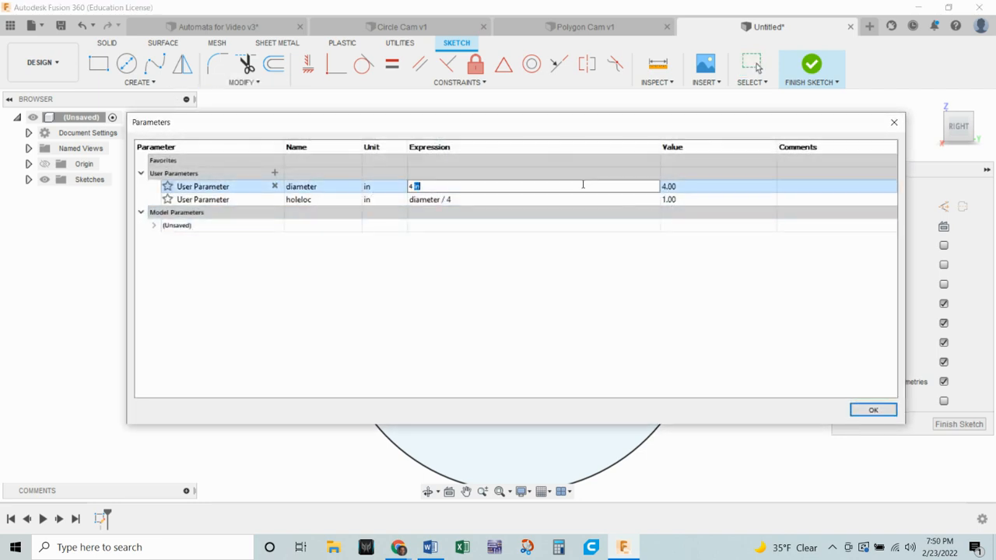
{"action": "left_click_drag", "start_coordinate": [415, 188], "coordinate": [394, 187]}
{"action": "left_click", "coordinate": [422, 190]}
{"action": "type", "text": "2"}
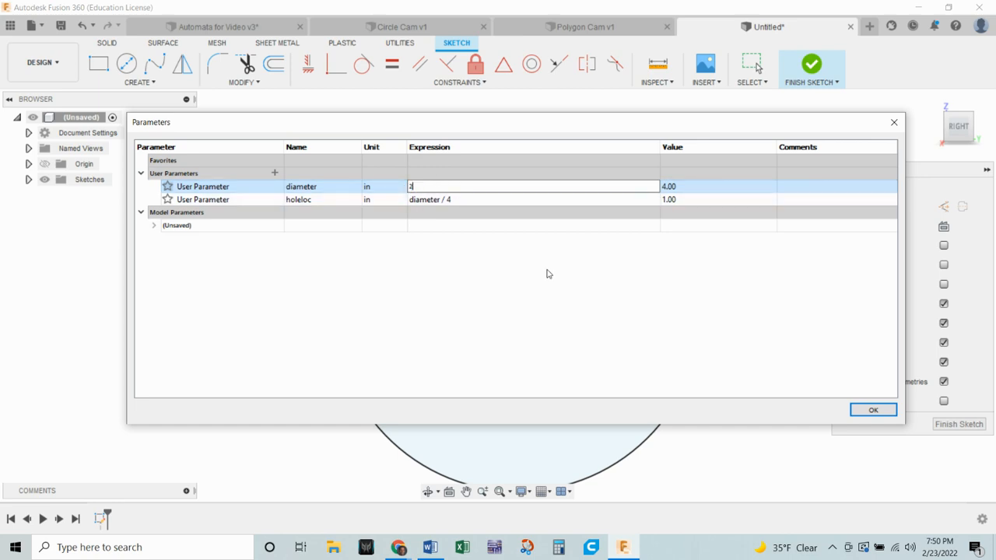
{"action": "left_click", "coordinate": [870, 411]}
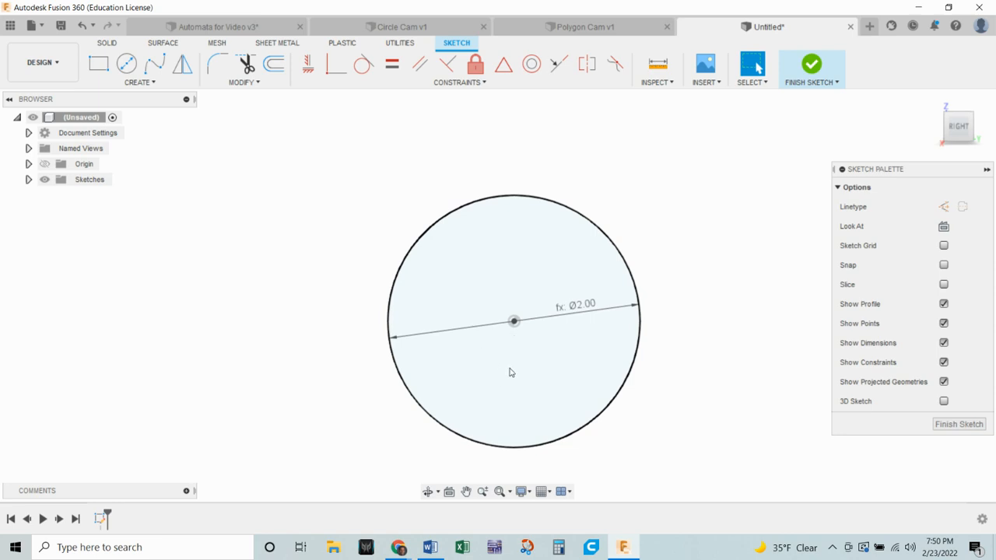
Step: Sketch a 5/16 in diameter hole circle inside the large circle, about 0.5 in directly below its centre
{"action": "left_click", "coordinate": [129, 69]}
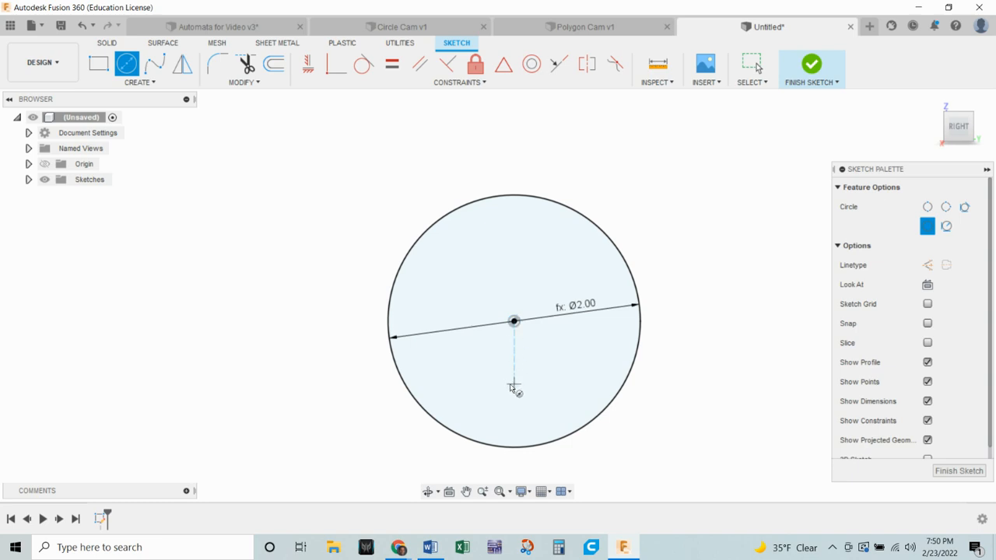
{"action": "left_click", "coordinate": [514, 385]}
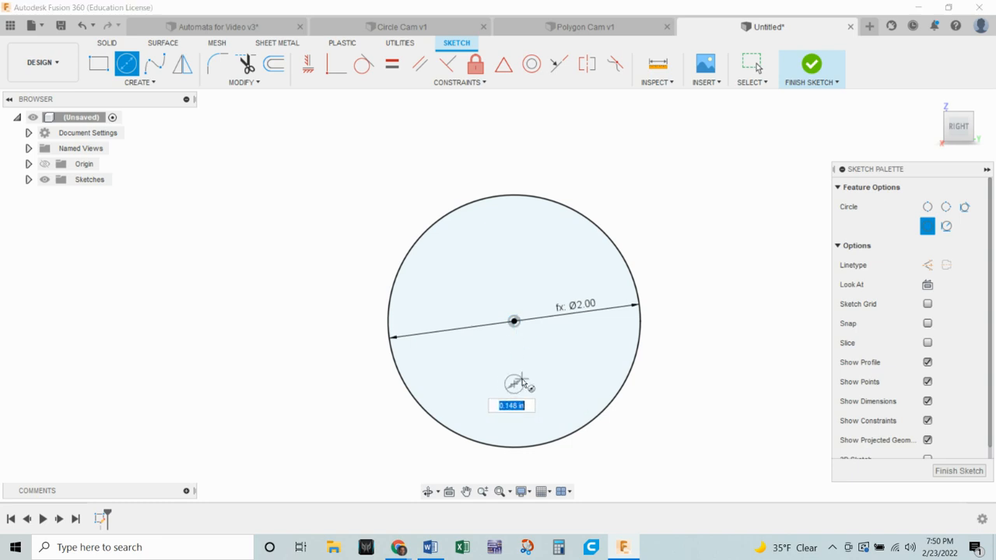
{"action": "type", "text": "5/16"}
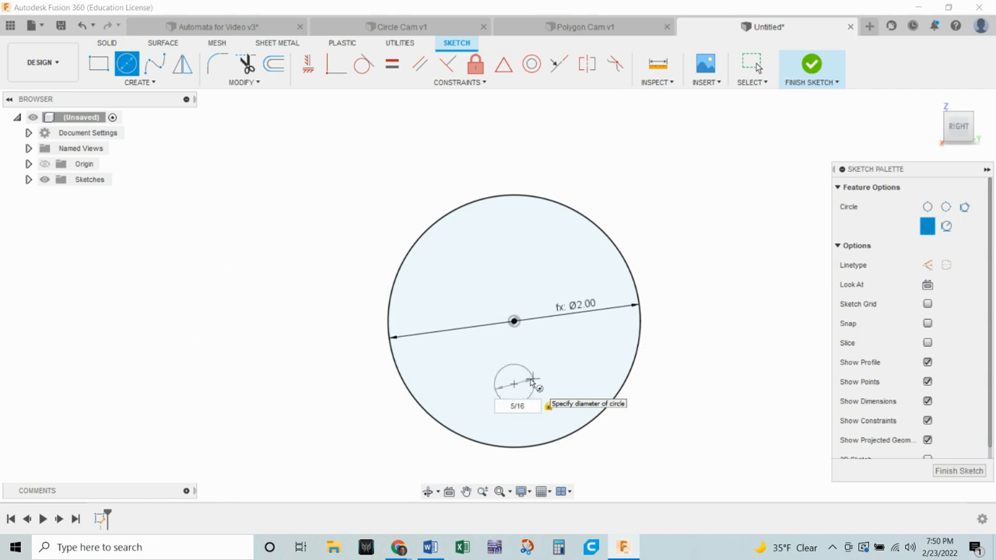
{"action": "key", "text": "Return"}
{"action": "key", "text": "Escape"}
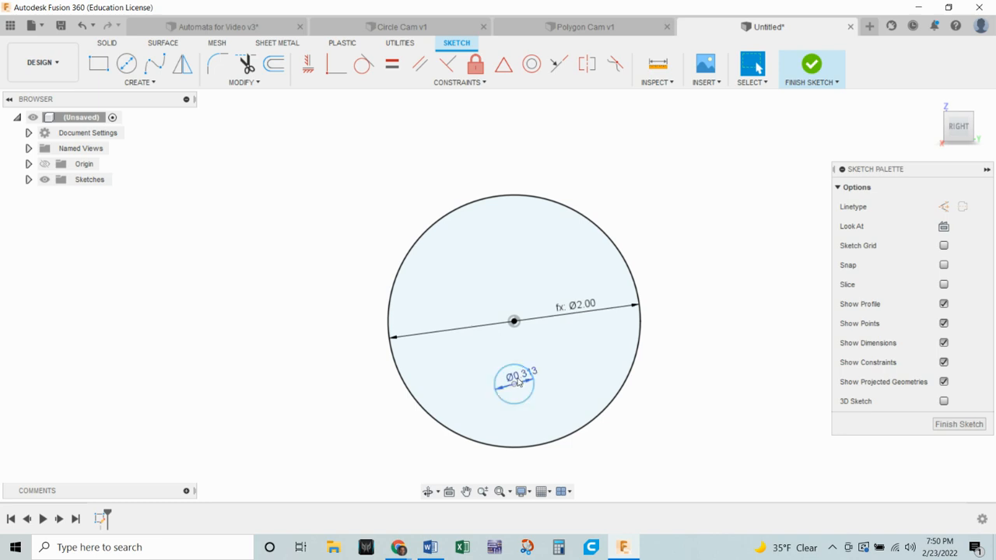
Step: Constrain the small hole circle's centre to lie vertically below the large circle's centre
{"action": "scroll", "coordinate": [511, 349], "scroll_direction": "up", "scroll_amount": 2}
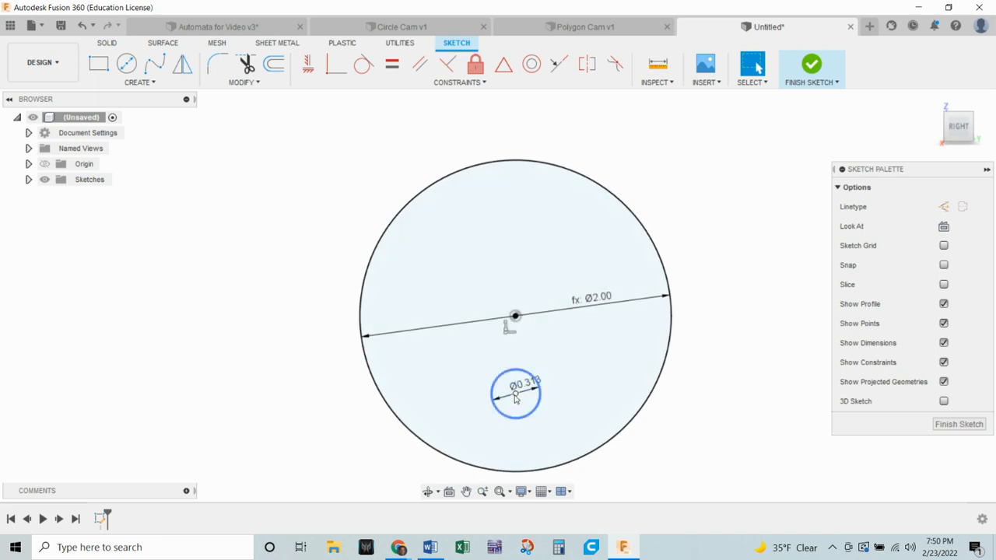
{"action": "mouse_move", "coordinate": [515, 394]}
{"action": "left_mouse_down"}
{"action": "mouse_move", "coordinate": [460, 385]}
{"action": "mouse_move", "coordinate": [518, 397]}
{"action": "left_mouse_up"}
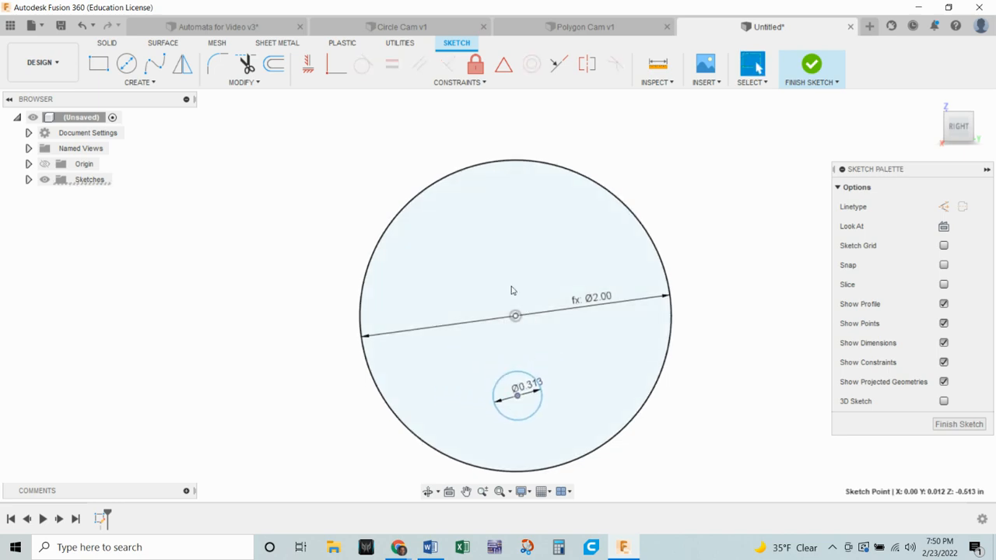
{"action": "left_click", "coordinate": [308, 63]}
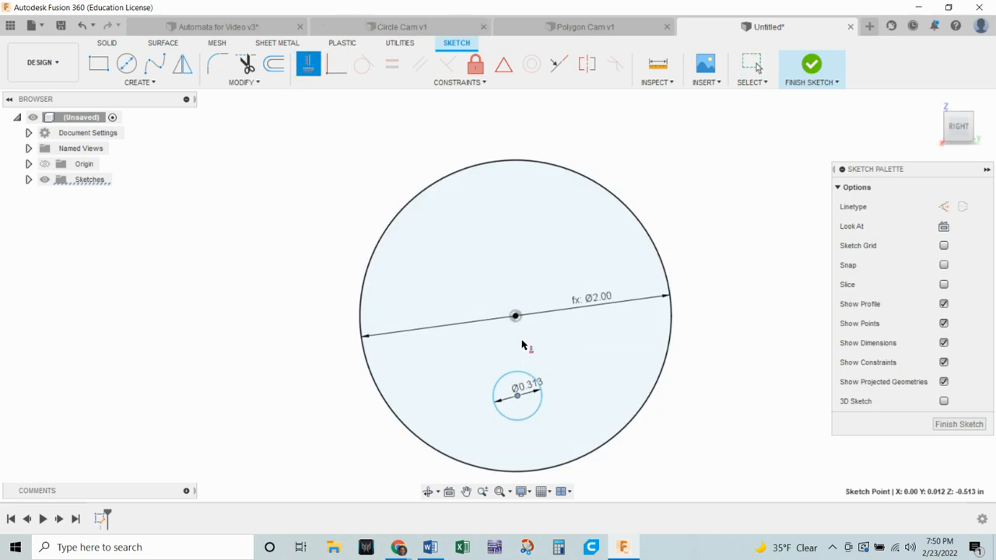
{"action": "left_click", "coordinate": [516, 316]}
{"action": "left_click", "coordinate": [517, 398]}
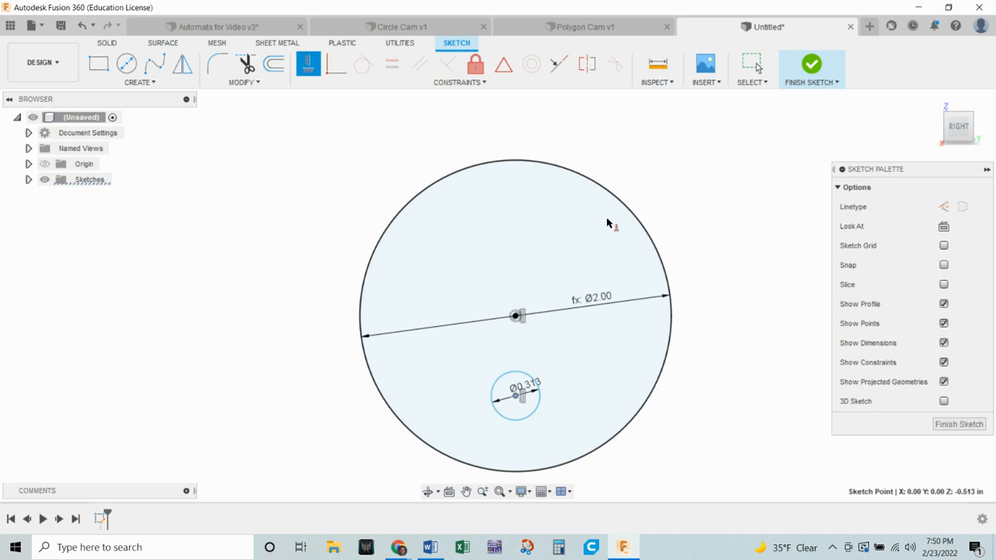
{"action": "key", "text": "Escape"}
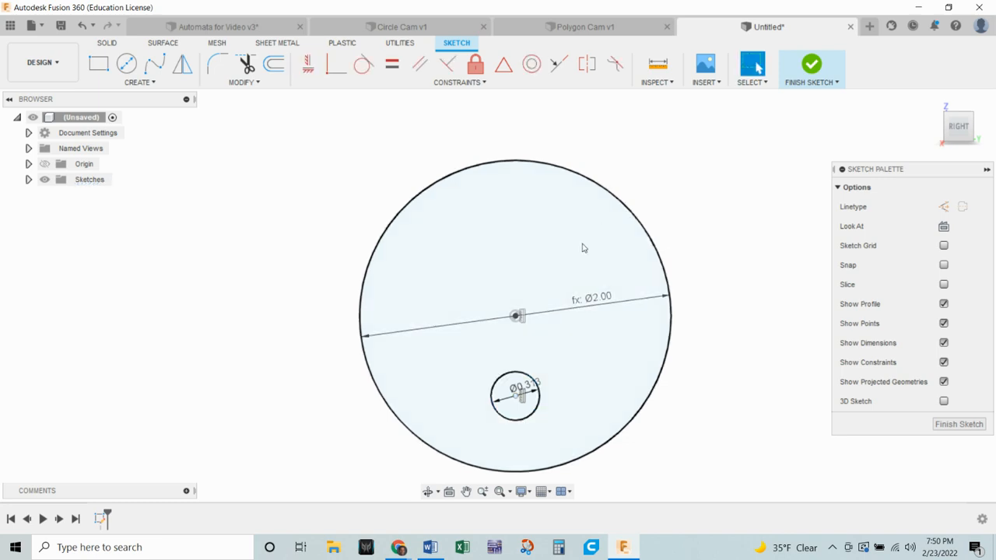
Step: Dimension the vertical distance between the large circle's centre and the hole's centre with the holeloc parameter, and finish the sketch
{"action": "left_click", "coordinate": [540, 390]}
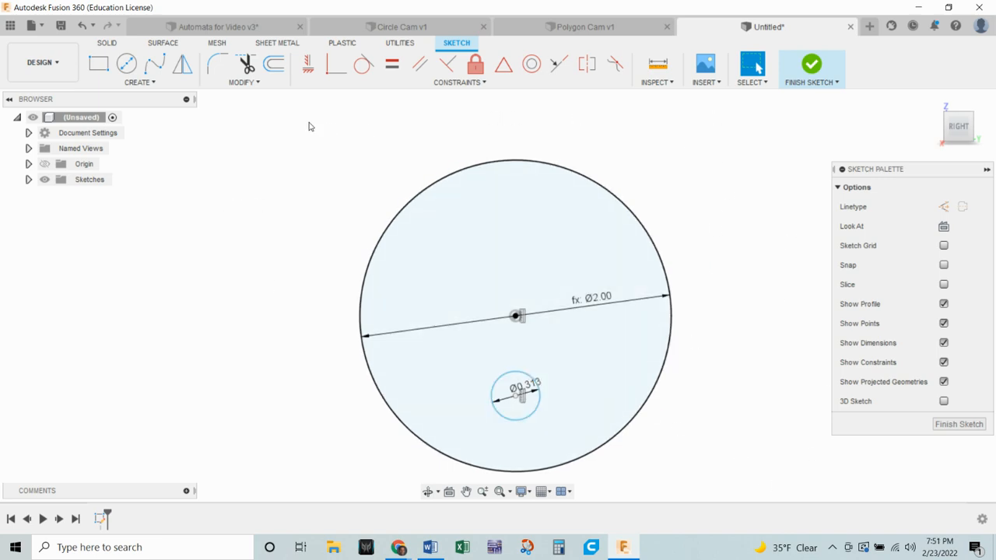
{"action": "key", "text": "d"}
{"action": "left_click", "coordinate": [518, 316]}
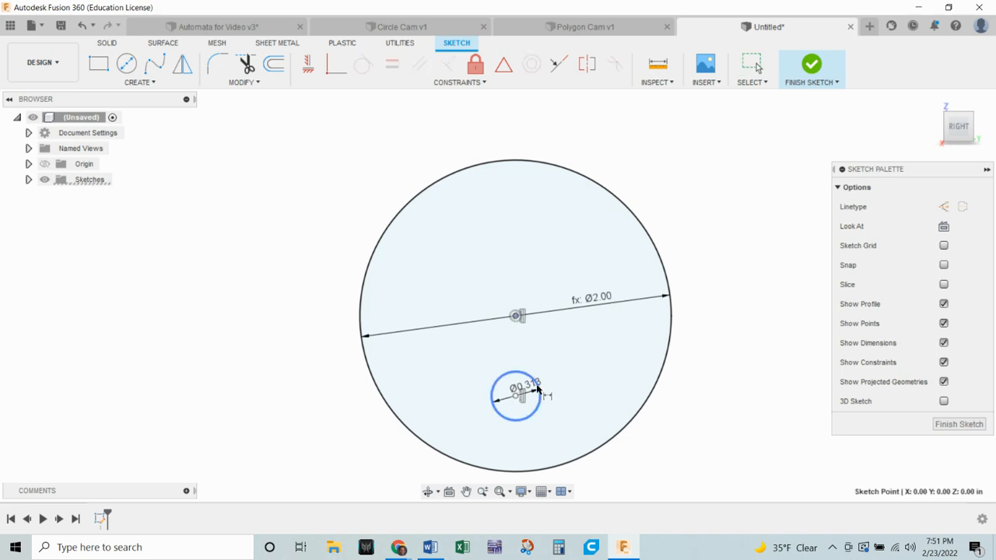
{"action": "left_click", "coordinate": [515, 397]}
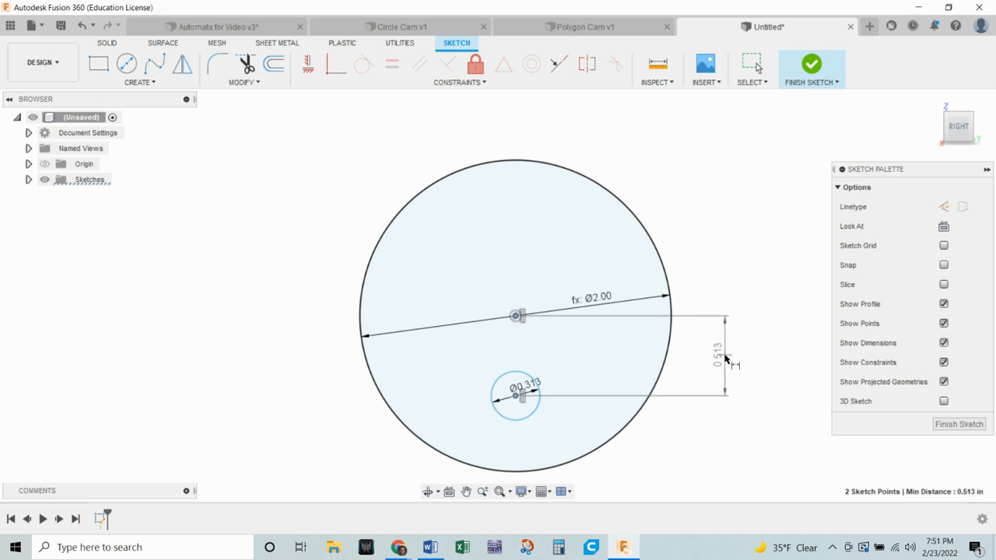
{"action": "left_click", "coordinate": [739, 357]}
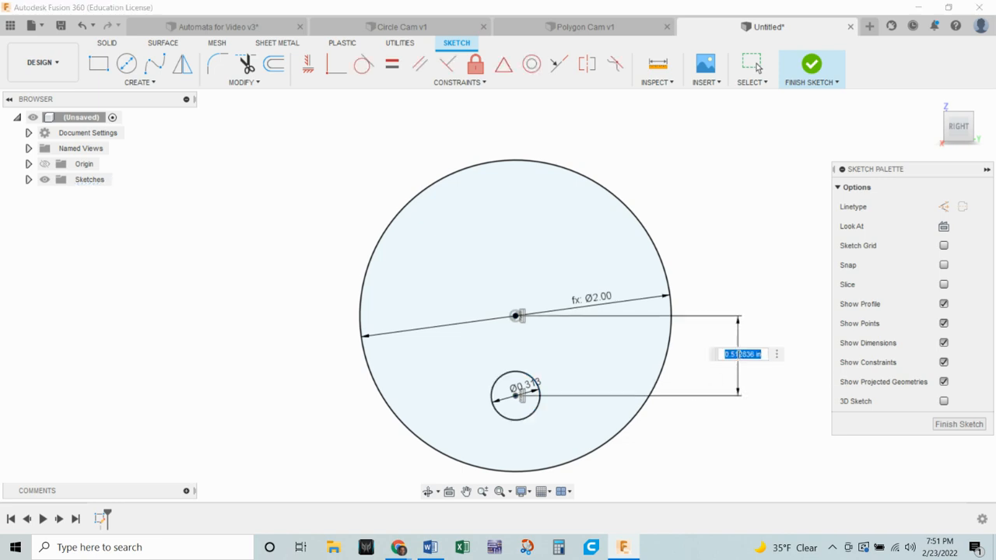
{"action": "type", "text": "hol"}
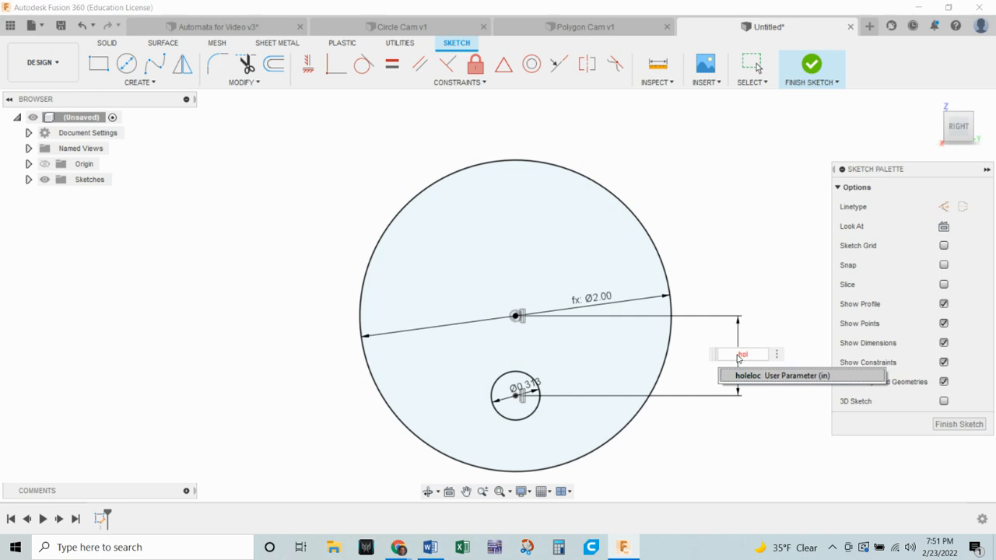
{"action": "type", "text": "o"}
{"action": "left_click", "coordinate": [752, 376]}
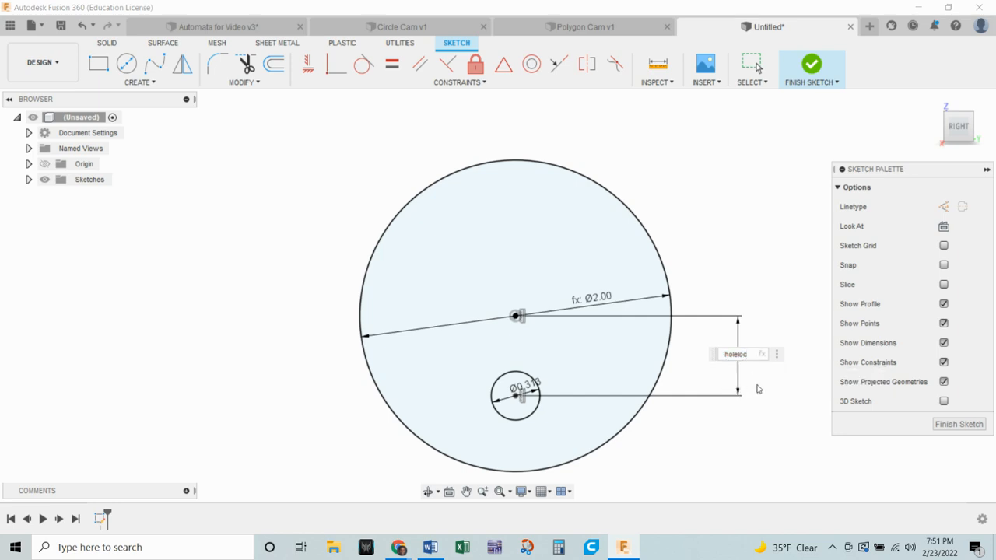
{"action": "key", "text": "Return"}
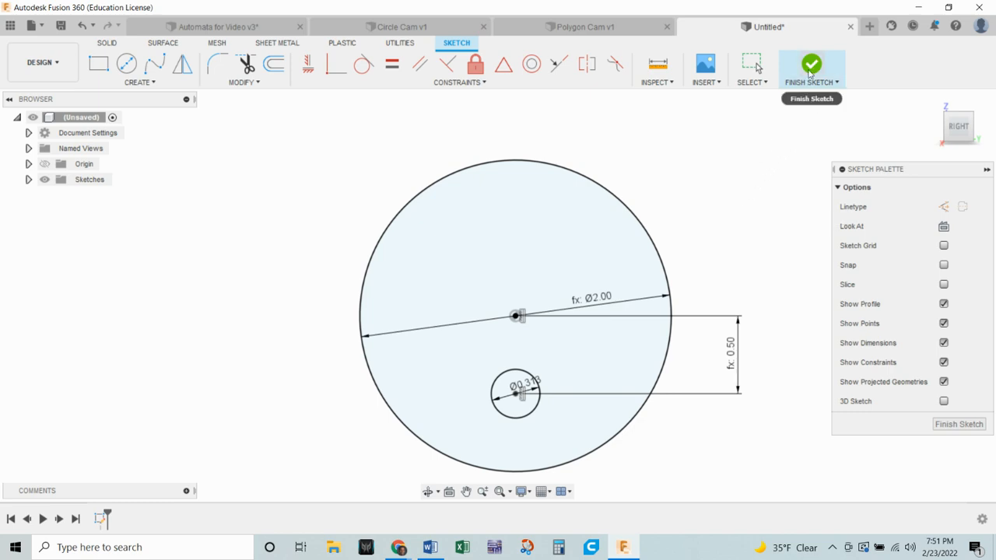
{"action": "left_click", "coordinate": [811, 72]}
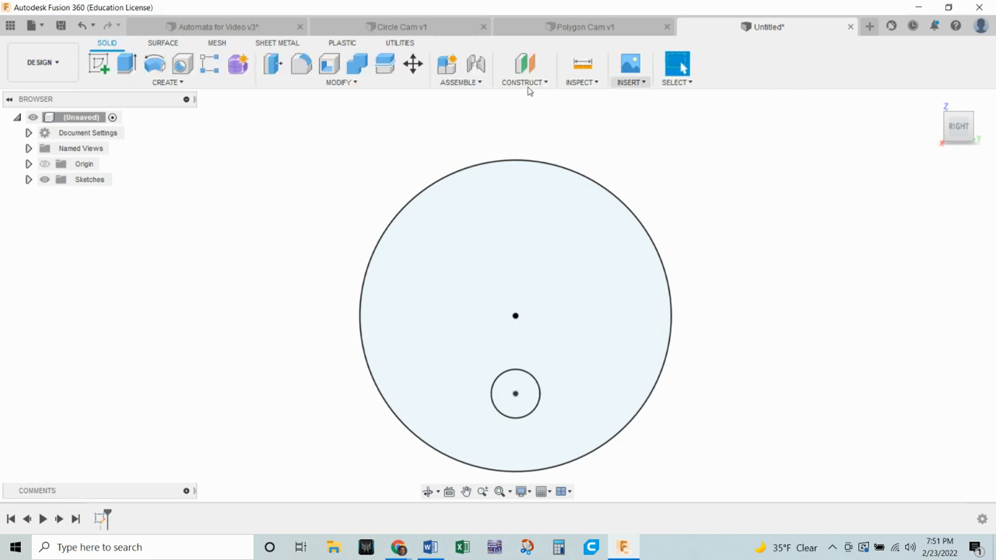
Step: Extrude the large circle's profile 0.25 in as a new body, leaving the offset hole open
{"action": "left_click", "coordinate": [127, 64]}
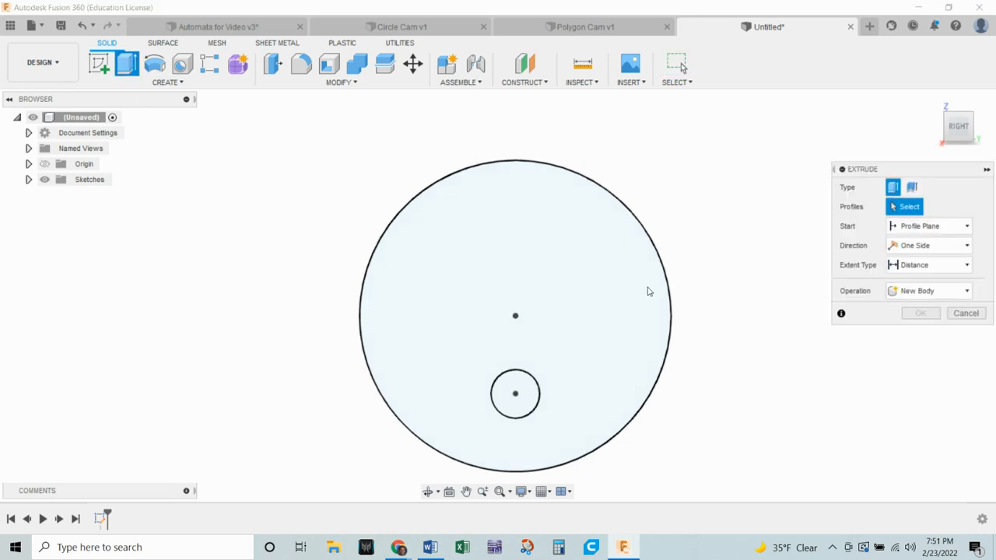
{"action": "left_click", "coordinate": [642, 291]}
{"action": "type", "text": ".25"}
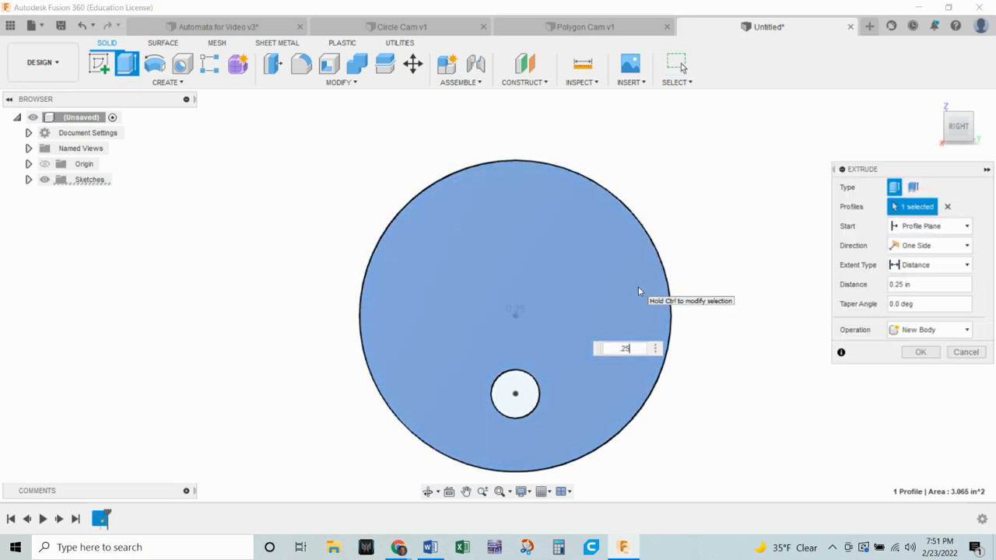
{"action": "key", "text": "Return"}
{"action": "mouse_move", "coordinate": [663, 282]}
{"action": "middle_mouse_down", "text": "shift"}
{"action": "mouse_move", "coordinate": [699, 275]}
{"action": "mouse_move", "coordinate": [669, 274]}
{"action": "mouse_move", "coordinate": [667, 298]}
{"action": "middle_mouse_up", "text": "shift"}
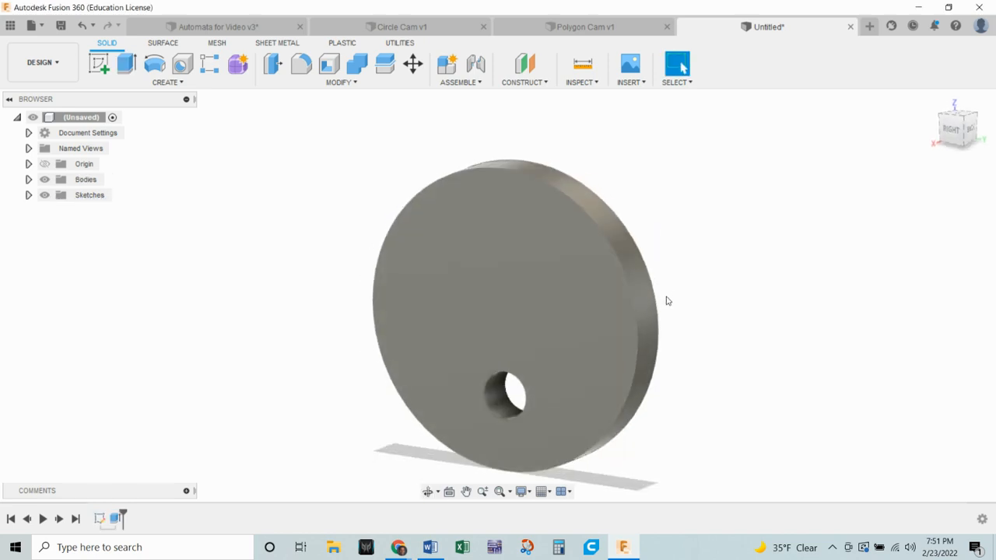
{"action": "scroll", "coordinate": [608, 342], "scroll_direction": "up", "scroll_amount": 4}
{"action": "middle_click_drag", "start_coordinate": [538, 378], "coordinate": [569, 343]}
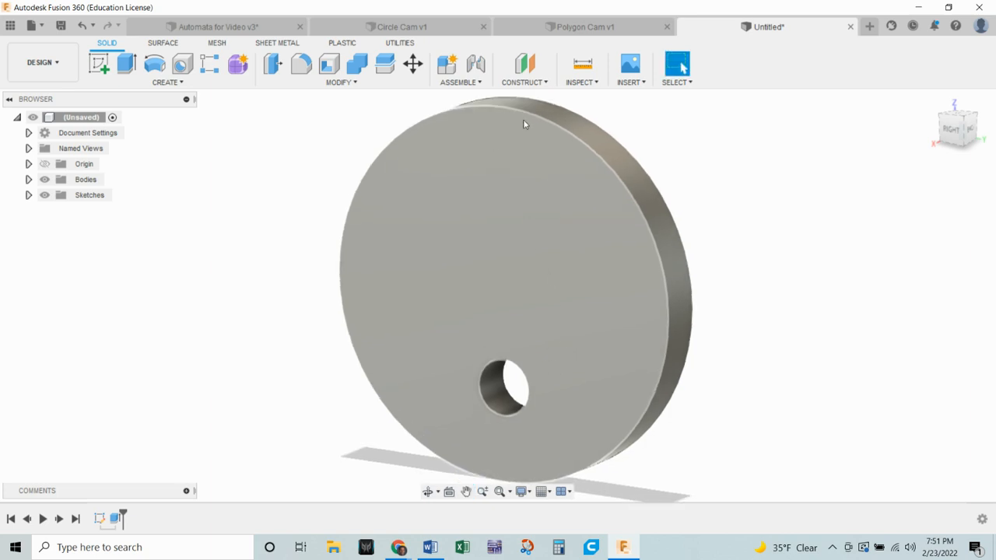
{"action": "scroll", "coordinate": [487, 179], "scroll_direction": "down", "scroll_amount": 2}
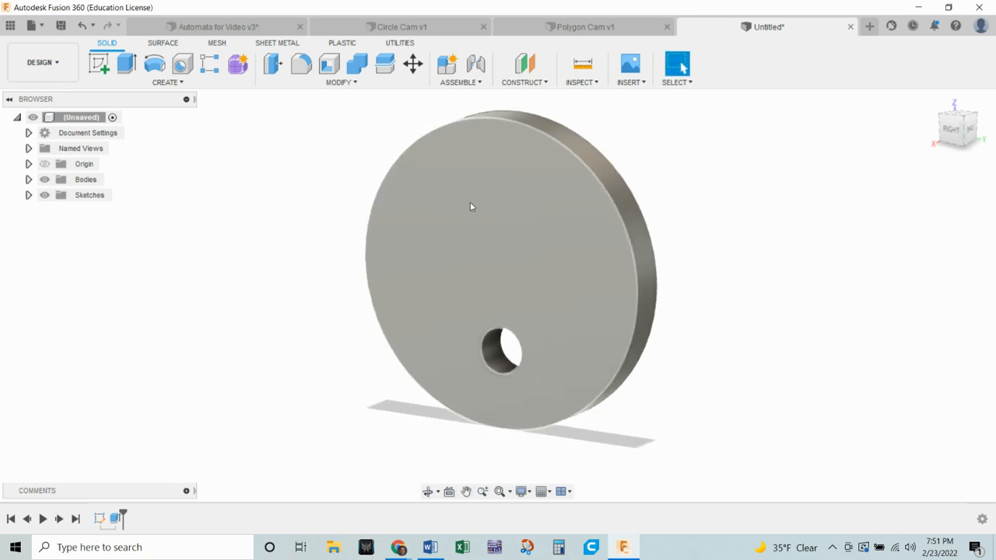
{"action": "mouse_move", "coordinate": [836, 232]}
{"action": "middle_mouse_down"}
{"action": "mouse_move", "coordinate": [812, 288]}
{"action": "mouse_move", "coordinate": [817, 271]}
{"action": "middle_mouse_up"}
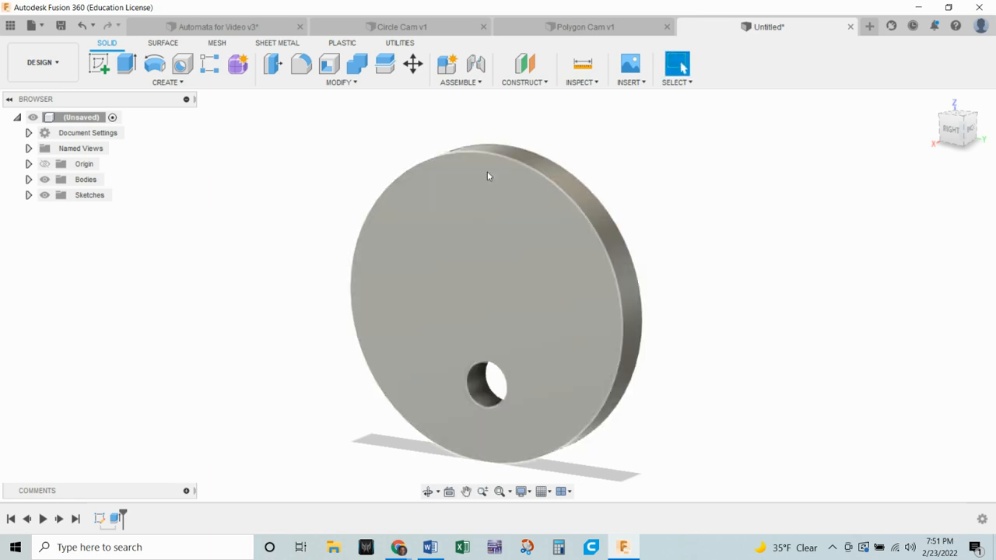
Step: Set the diameter user parameter to 5 in to test how the cam and its hole offset scale, and undo that change
{"action": "left_click", "coordinate": [166, 82]}
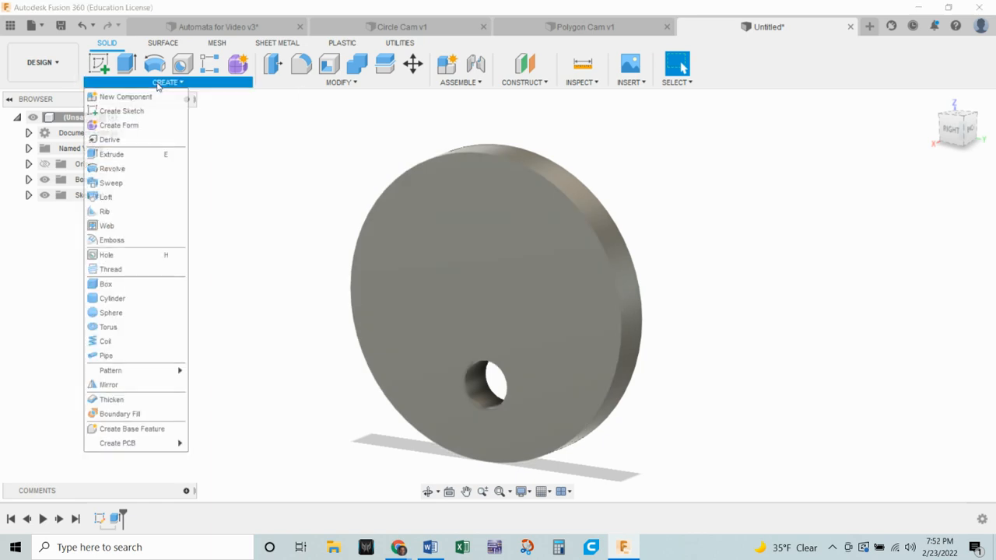
{"action": "left_click", "coordinate": [327, 82]}
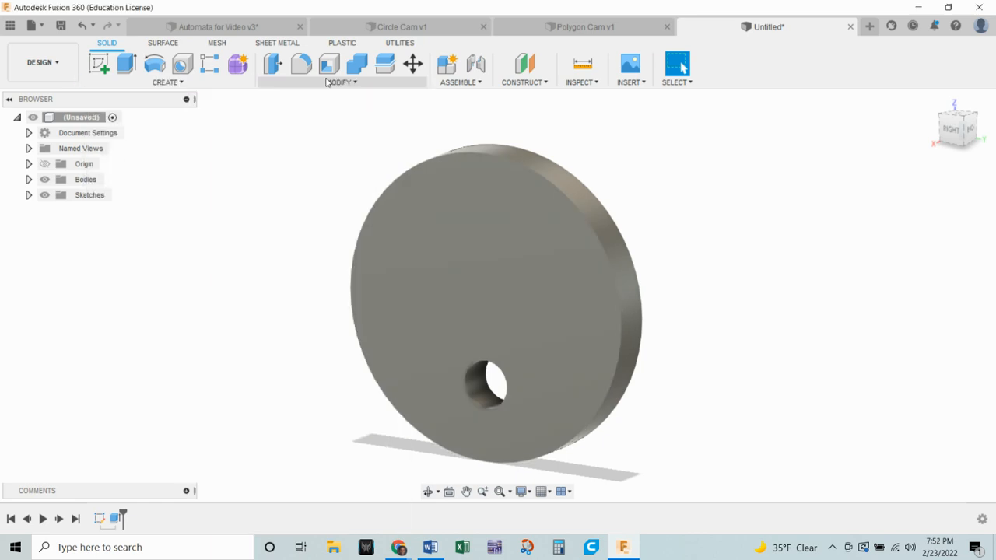
{"action": "left_click", "coordinate": [327, 83]}
{"action": "left_click", "coordinate": [323, 355]}
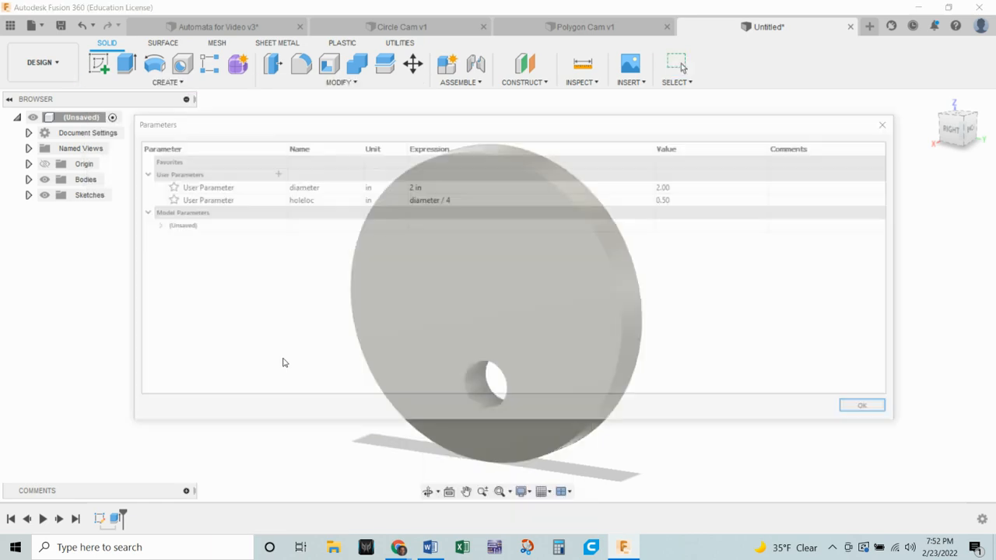
{"action": "double_click", "coordinate": [428, 187]}
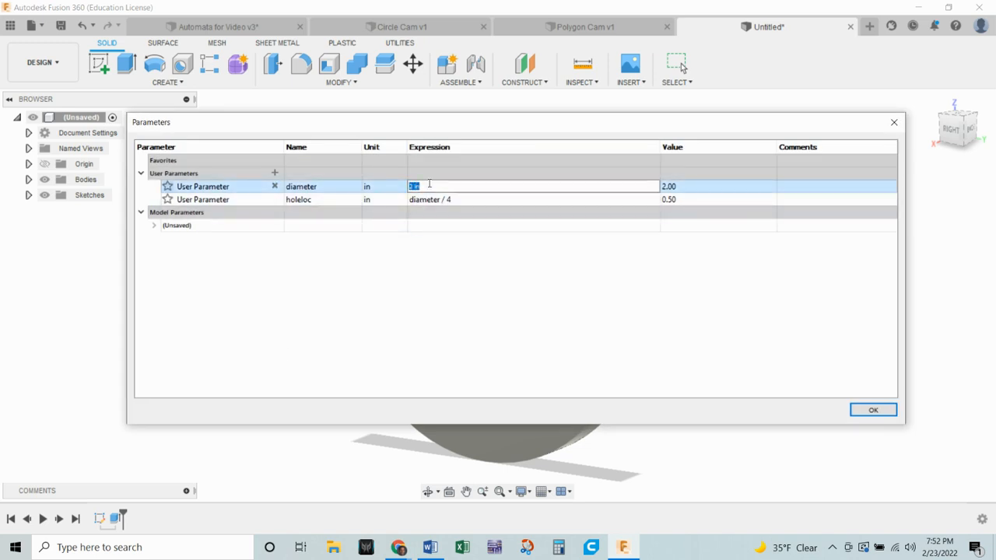
{"action": "type", "text": "5"}
{"action": "key", "text": "Return"}
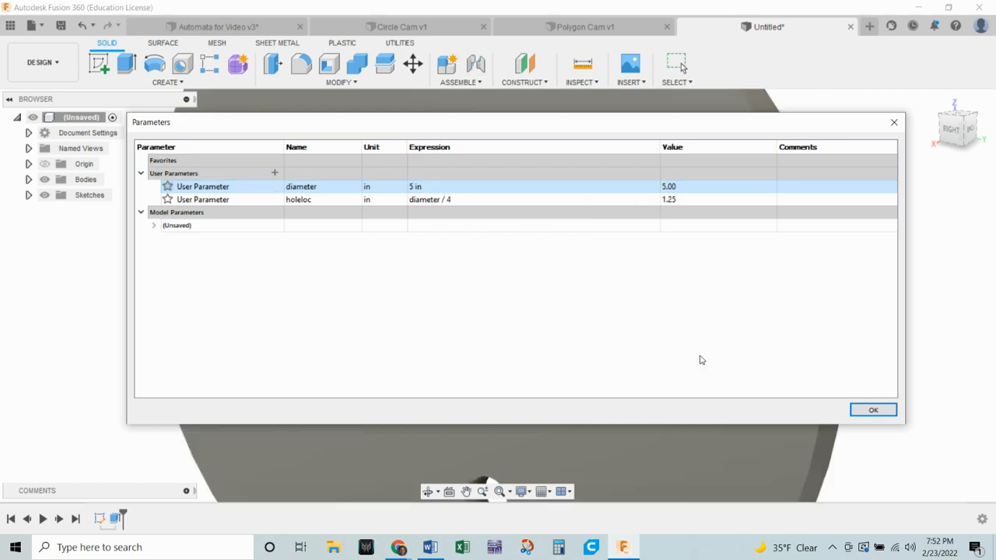
{"action": "left_click", "coordinate": [888, 416]}
{"action": "scroll", "coordinate": [838, 379], "scroll_direction": "down", "scroll_amount": 3}
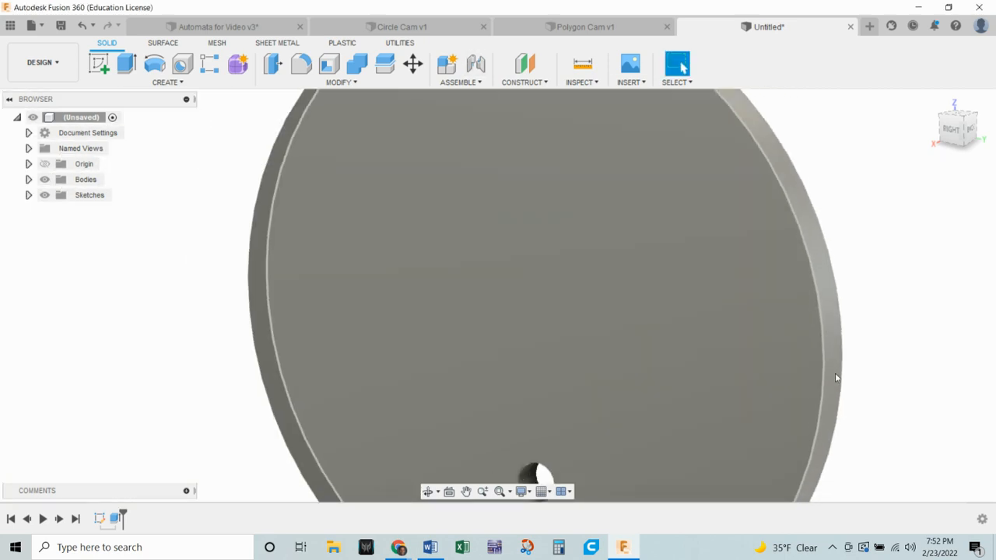
{"action": "middle_click_drag", "start_coordinate": [869, 403], "coordinate": [854, 304]}
{"action": "scroll", "coordinate": [854, 304], "scroll_direction": "down", "scroll_amount": 1}
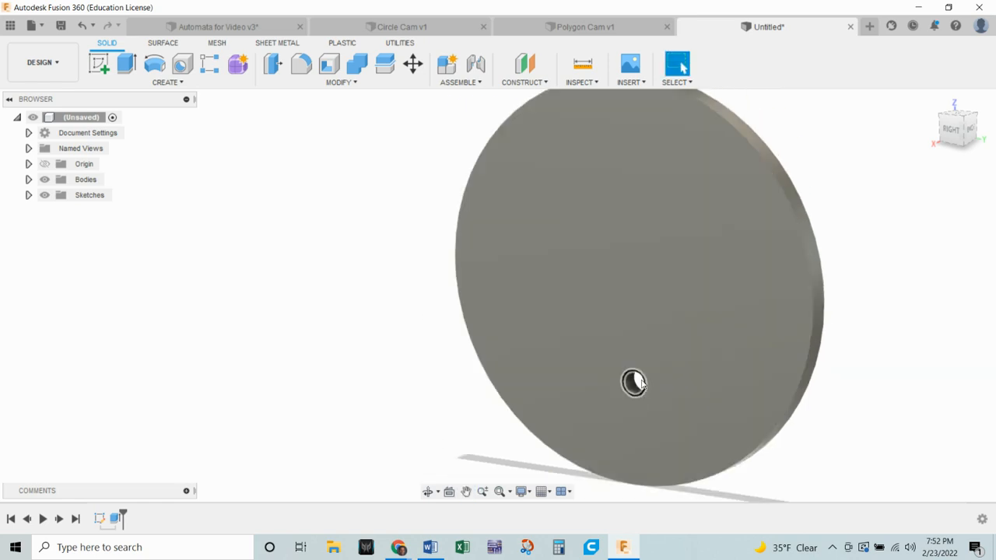
{"action": "scroll", "coordinate": [643, 379], "scroll_direction": "down", "scroll_amount": 2}
{"action": "scroll", "coordinate": [642, 378], "scroll_direction": "up", "scroll_amount": 2}
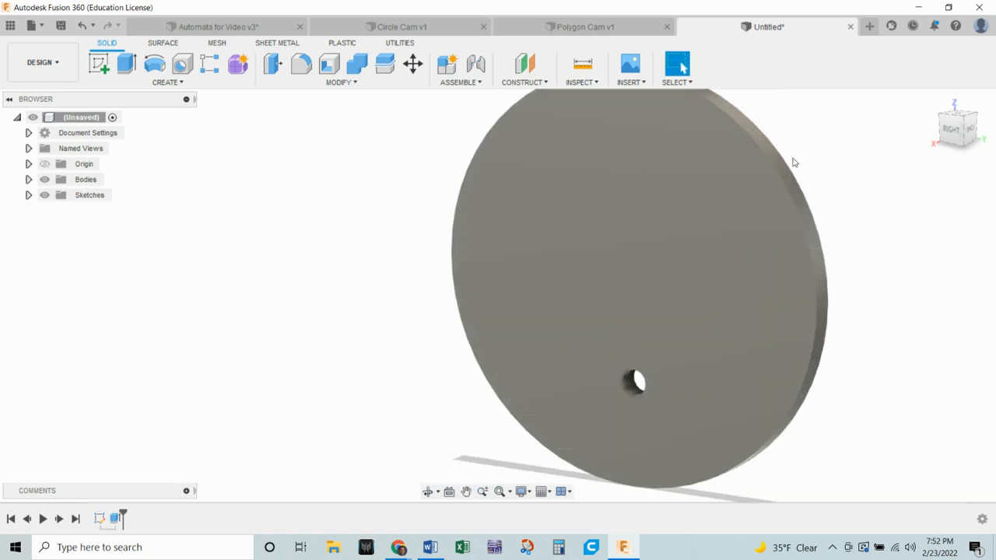
{"action": "scroll", "coordinate": [682, 327], "scroll_direction": "down", "scroll_amount": 1}
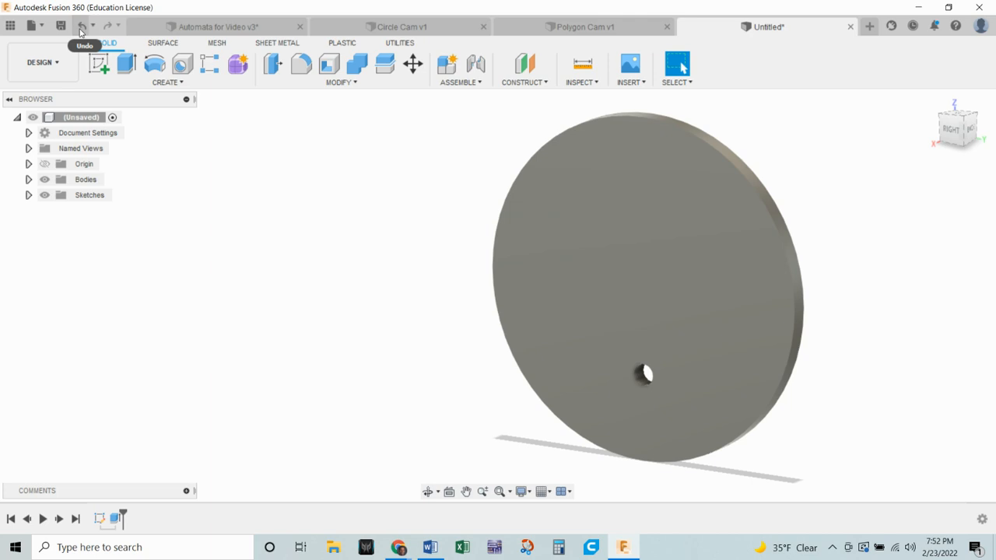
{"action": "left_click", "coordinate": [82, 26]}
{"action": "scroll", "coordinate": [824, 372], "scroll_direction": "up", "scroll_amount": 2}
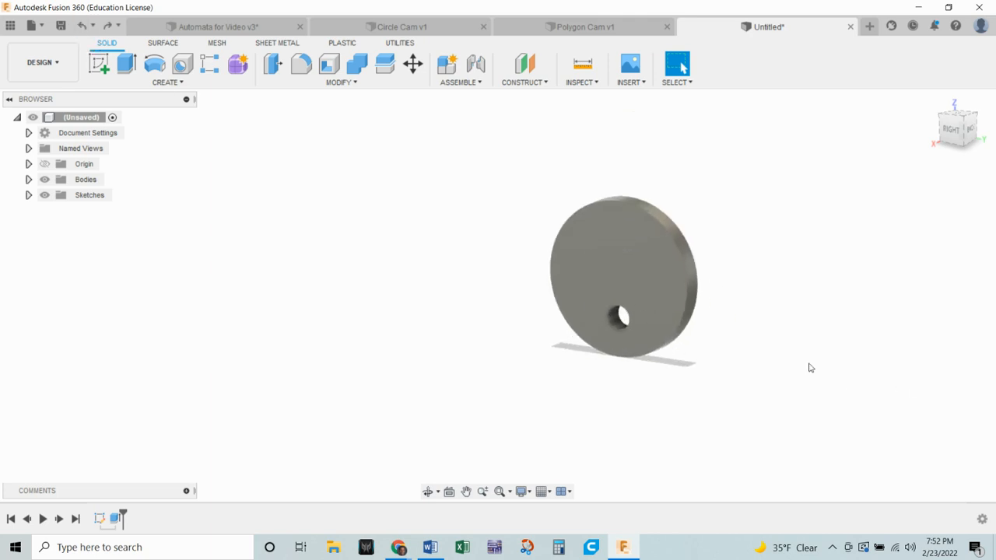
Step: Save the design as Eccentric Cam in the Automata folder of the Cougar J Practice project
{"action": "left_click", "coordinate": [61, 26]}
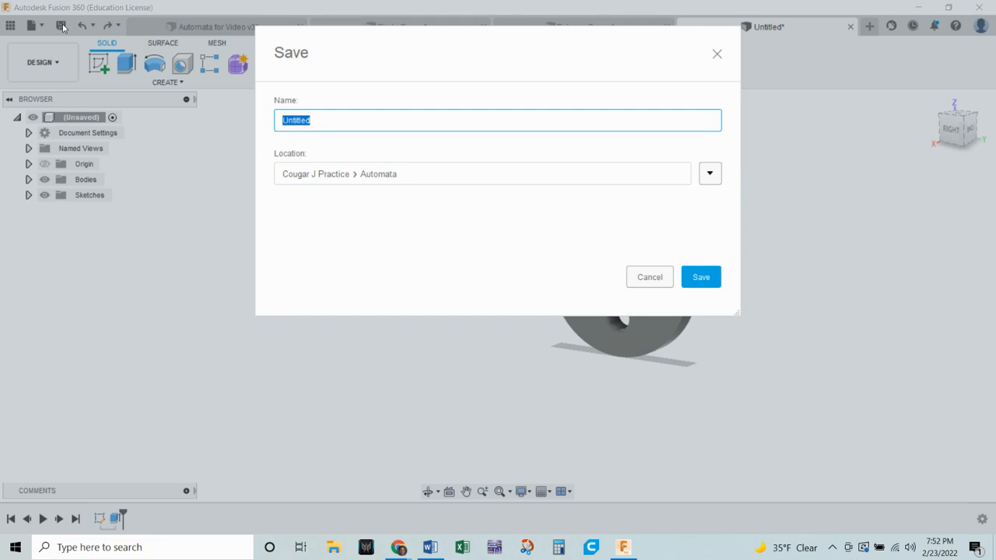
{"action": "type", "text": "Eccentric Cam"}
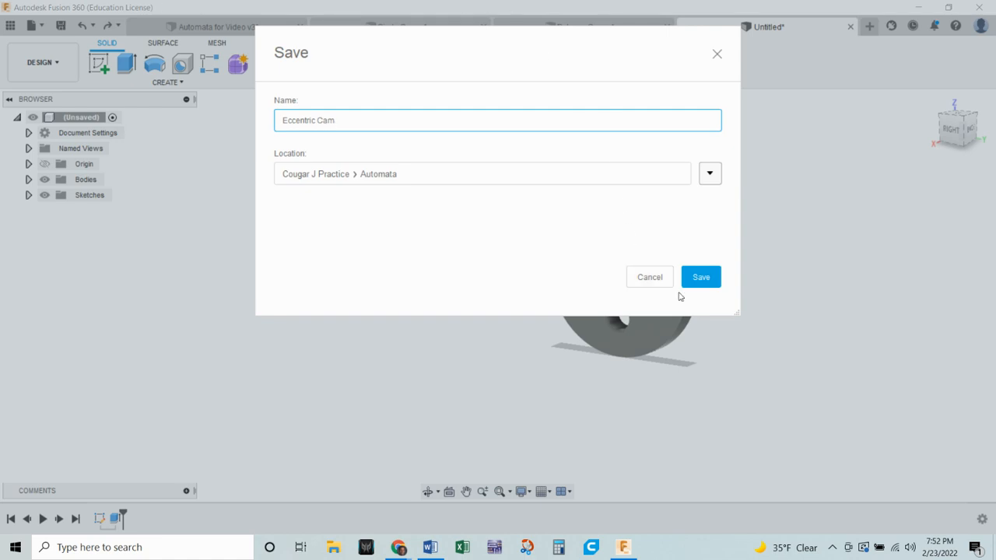
{"action": "left_click", "coordinate": [702, 278]}
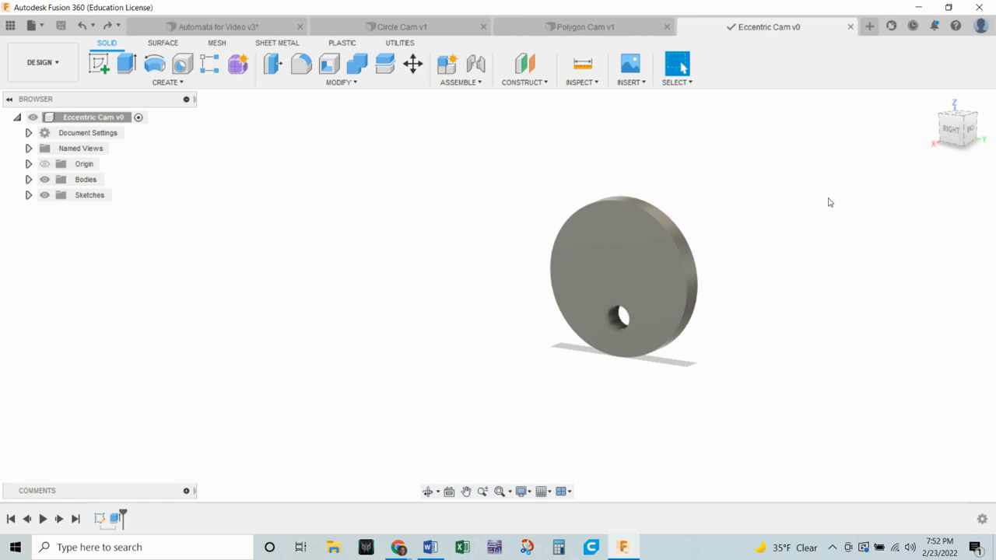
{"action": "middle_click_drag", "start_coordinate": [387, 321], "coordinate": [269, 333]}
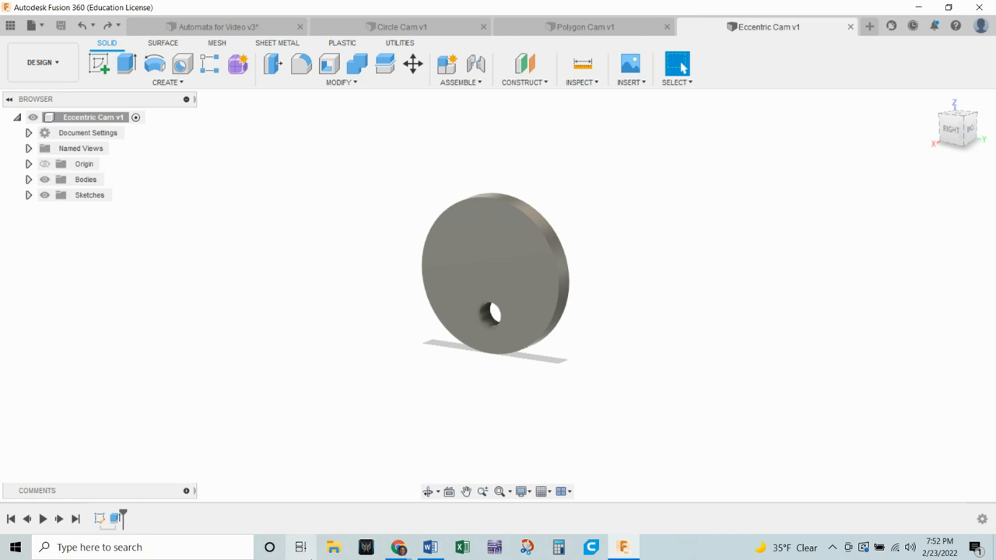
Step: Consult the Cam Dimension Drawings page in the browser for the cam types' parametric dimensions, and return to the Fusion 360 design
{"action": "left_click", "coordinate": [623, 549]}
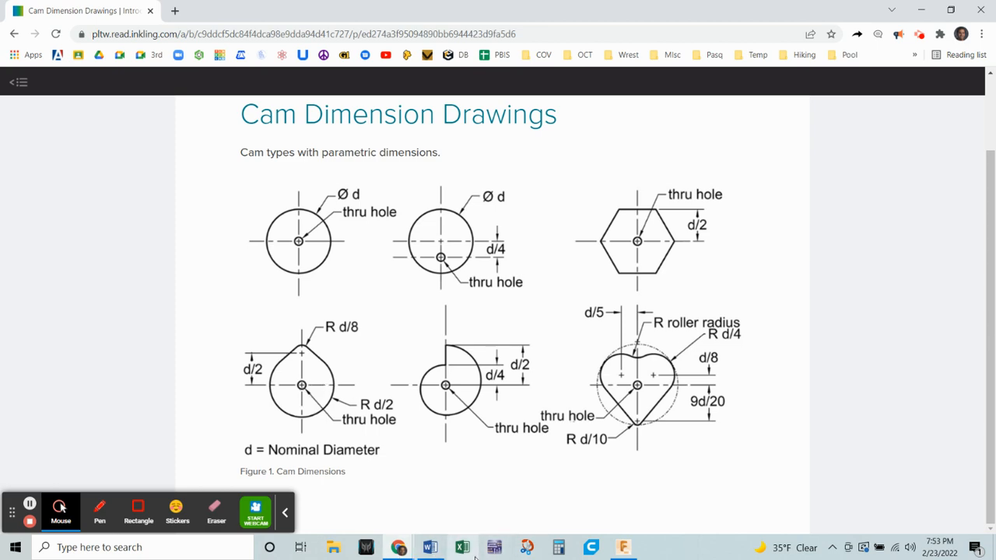
{"action": "left_click", "coordinate": [620, 552]}
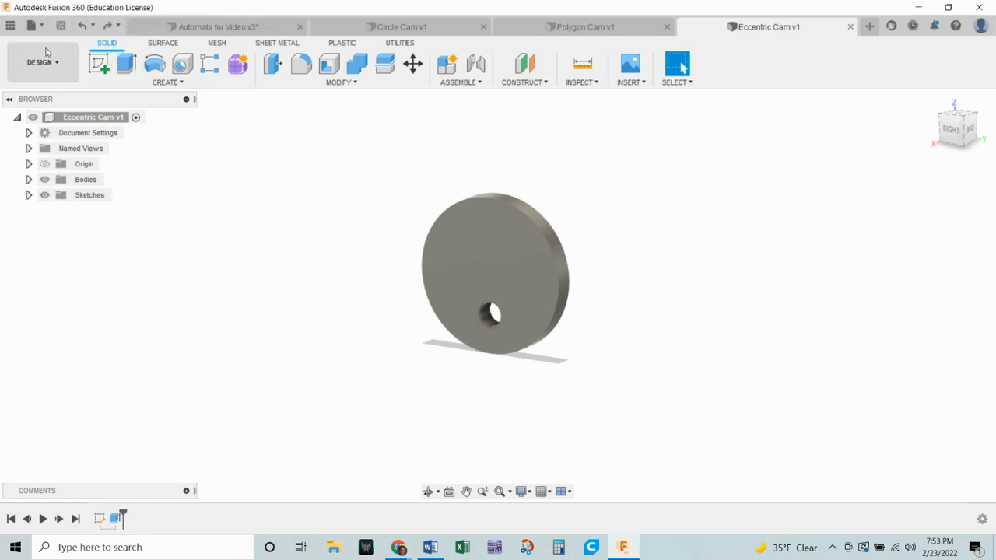
Step: Create a new design and start a sketch on the vertical YZ origin plane
{"action": "left_click", "coordinate": [32, 26]}
{"action": "left_click", "coordinate": [56, 45]}
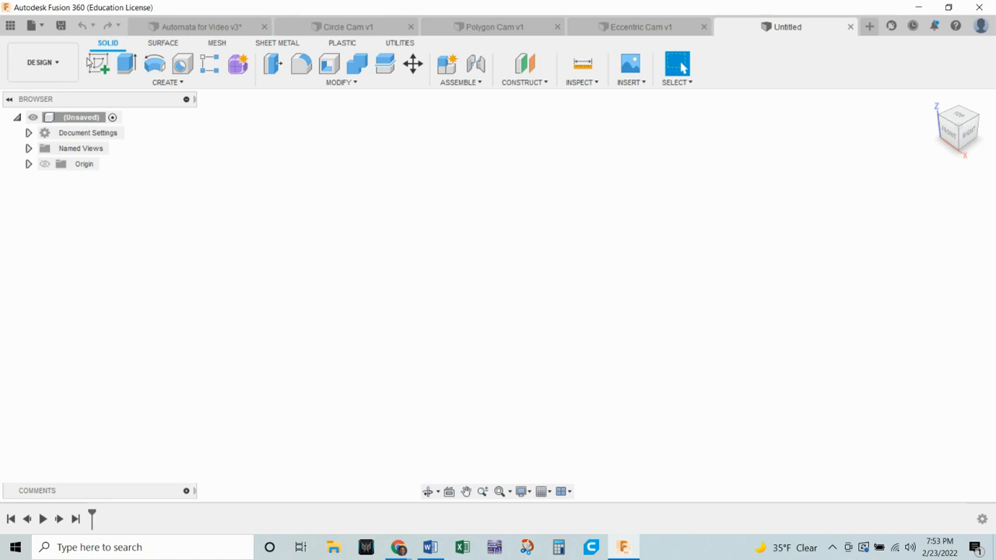
{"action": "left_click", "coordinate": [94, 64]}
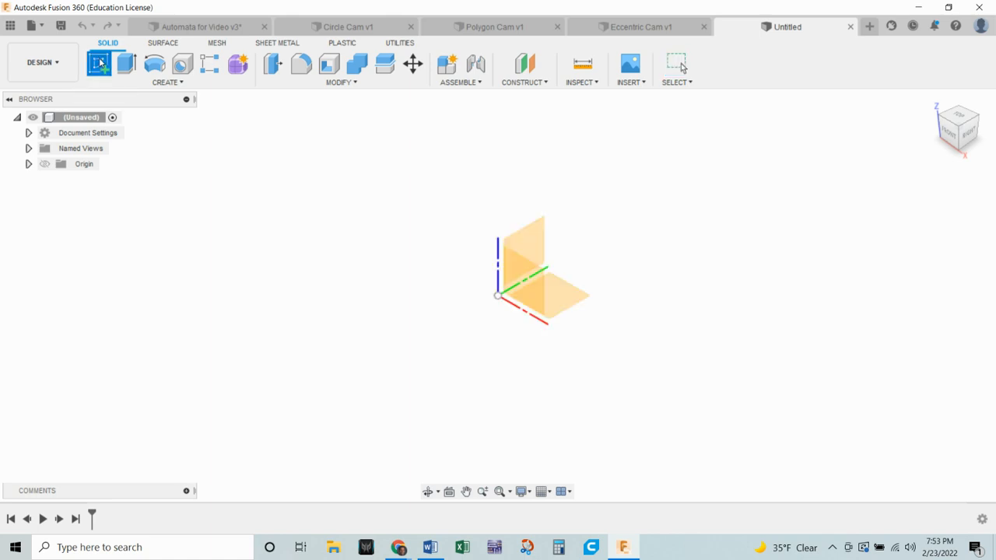
{"action": "left_click", "coordinate": [534, 245]}
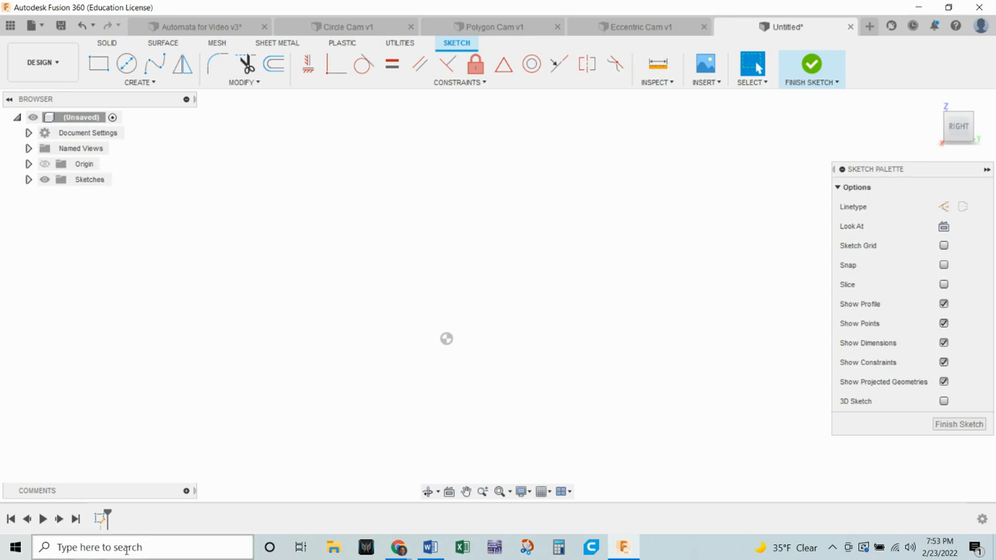
Step: Consult the Cam Dimension Drawings page in the browser for the next cam's parametric dimensions, and return to the Fusion 360 sketch
{"action": "mouse_move", "coordinate": [405, 550]}
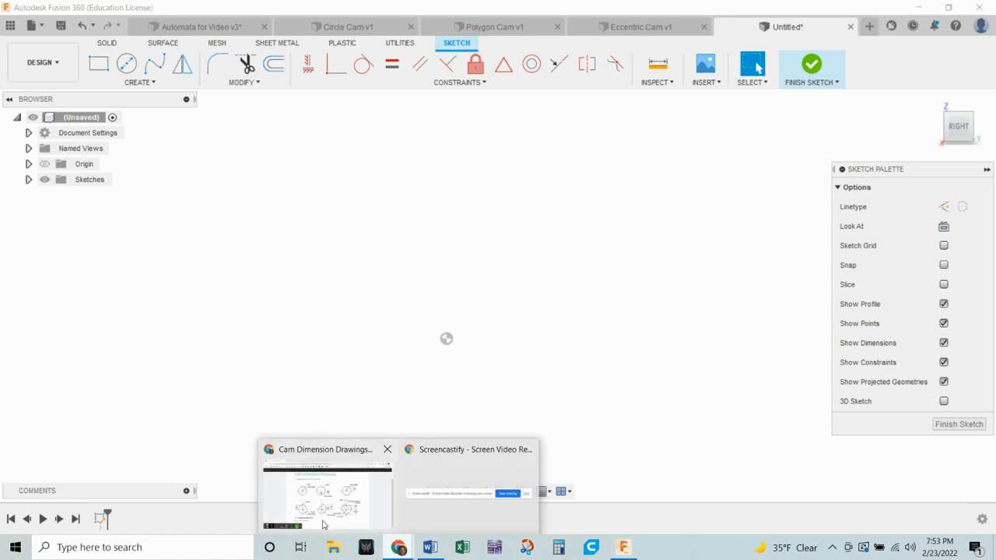
{"action": "left_click", "coordinate": [309, 504]}
{"action": "left_click", "coordinate": [31, 506]}
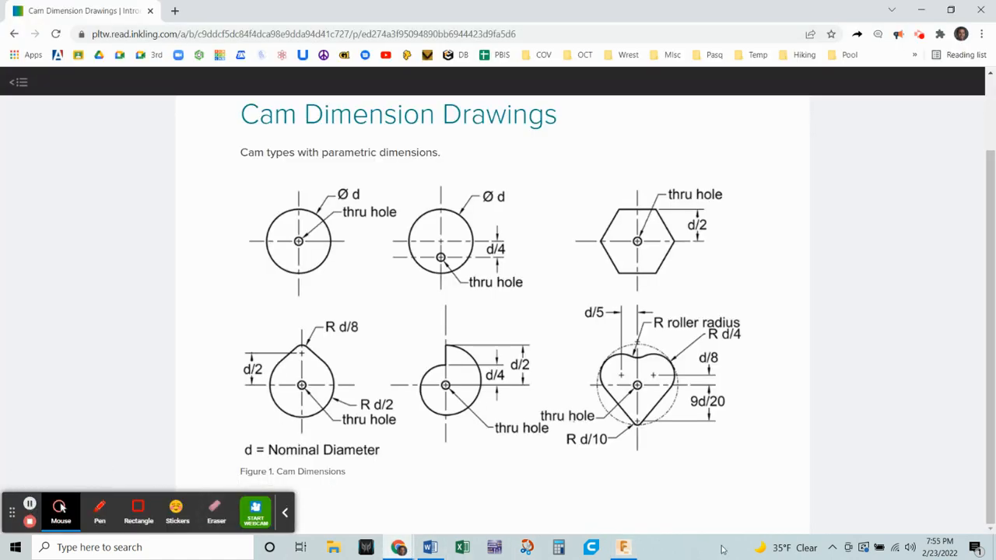
{"action": "left_click", "coordinate": [629, 550]}
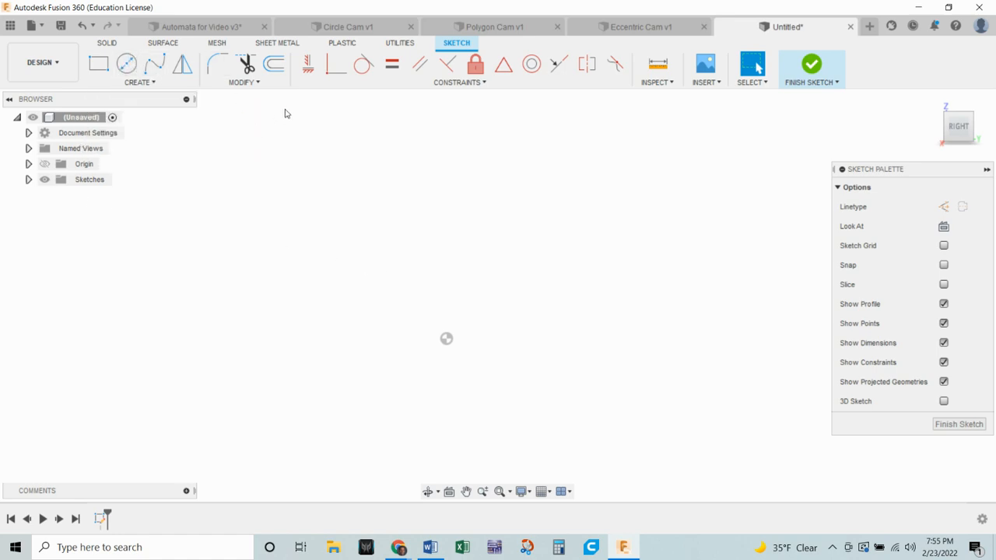
Step: Add a user parameter named diameter in inches with the expression 2
{"action": "left_click", "coordinate": [250, 84]}
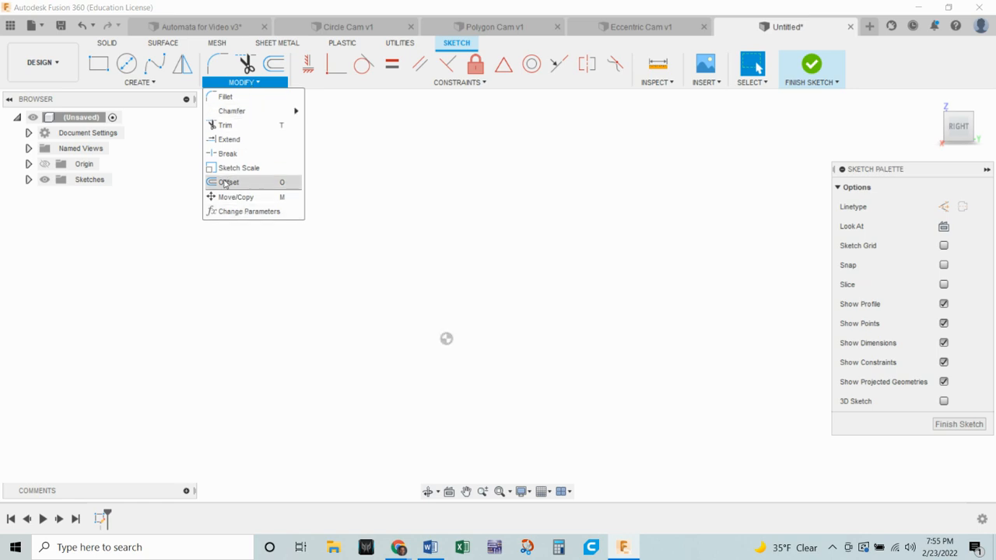
{"action": "left_click", "coordinate": [233, 211]}
{"action": "left_click", "coordinate": [274, 173]}
{"action": "type", "text": "diameter"}
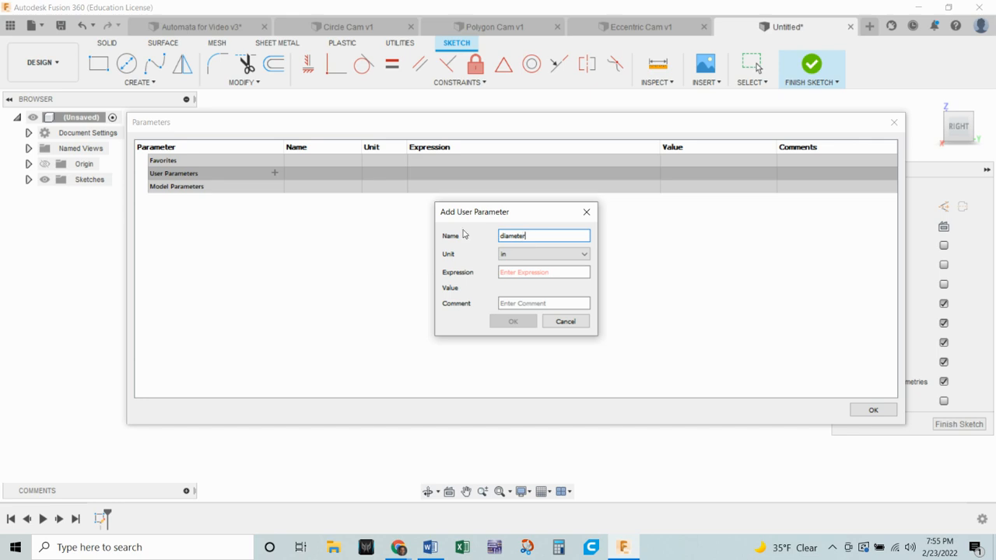
{"action": "left_click", "coordinate": [514, 272]}
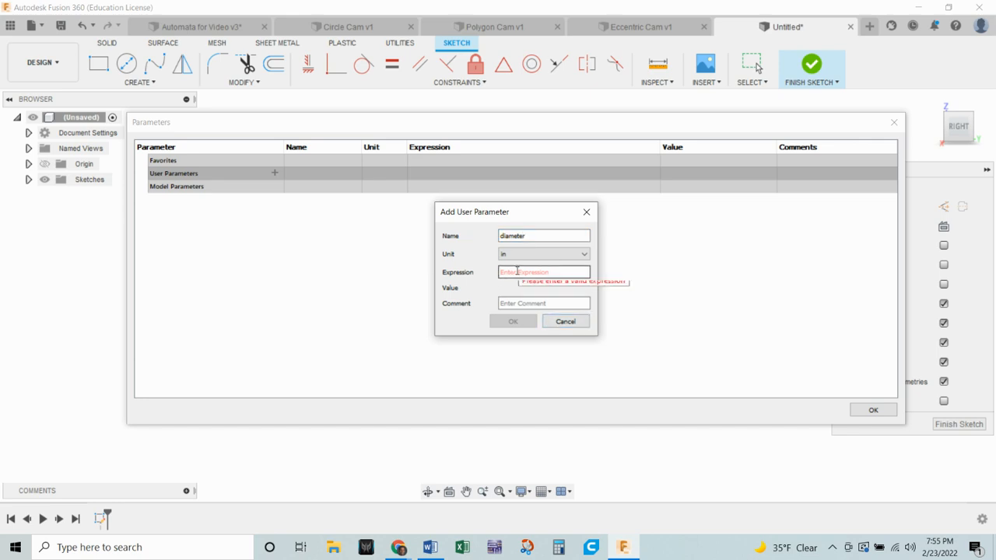
{"action": "type", "text": "2"}
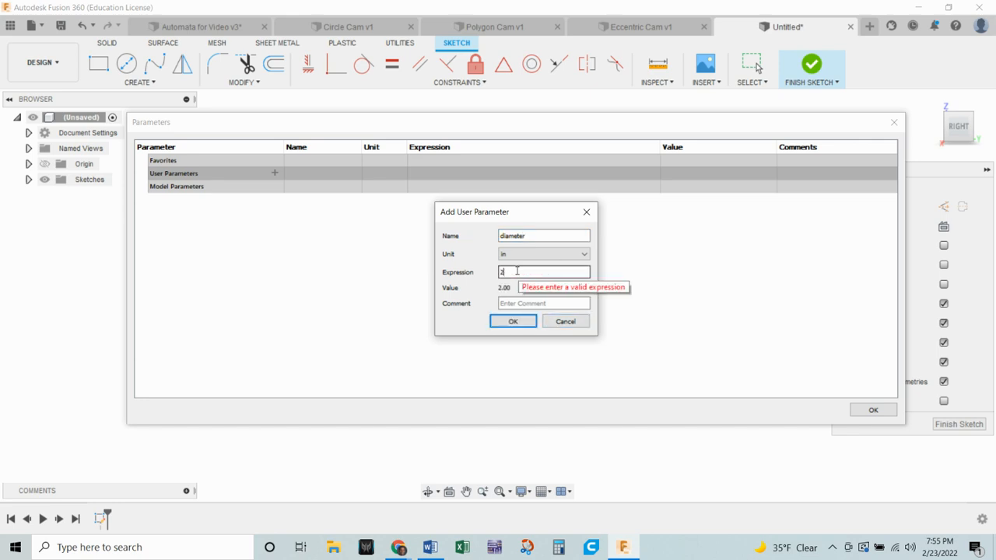
{"action": "left_click", "coordinate": [514, 322]}
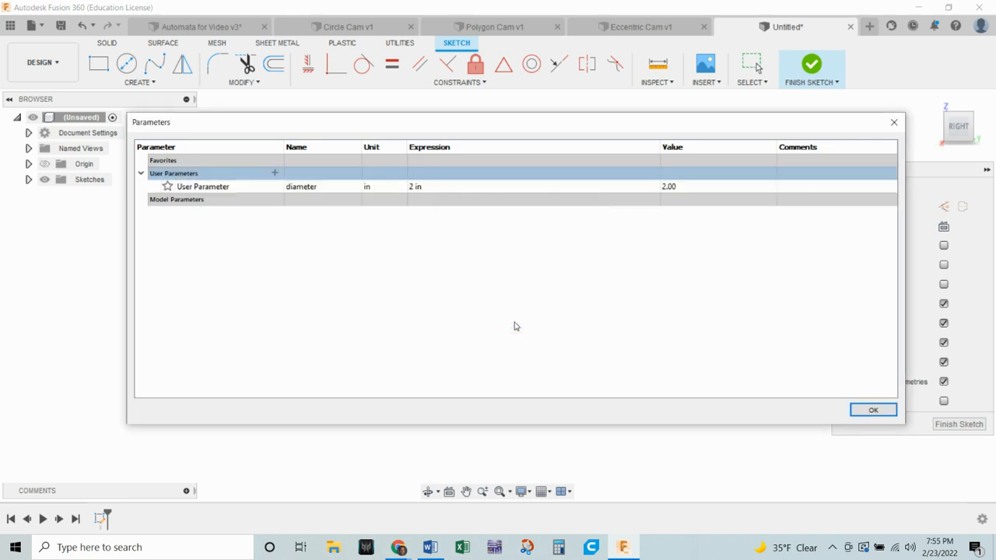
Step: Add a user parameter named lobeht in inches with the expression diameter*1.5
{"action": "left_click", "coordinate": [275, 173]}
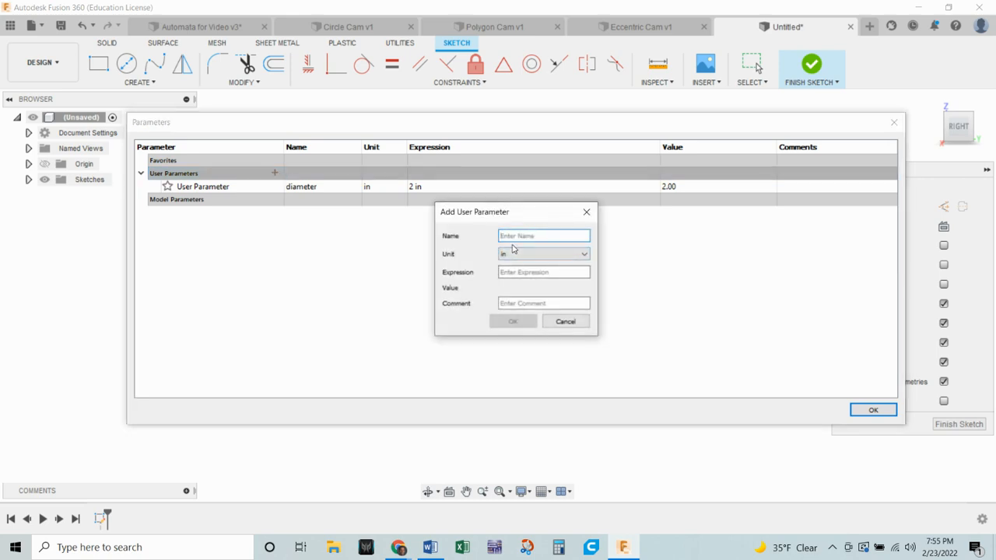
{"action": "type", "text": "lobeht"}
{"action": "left_click", "coordinate": [516, 273]}
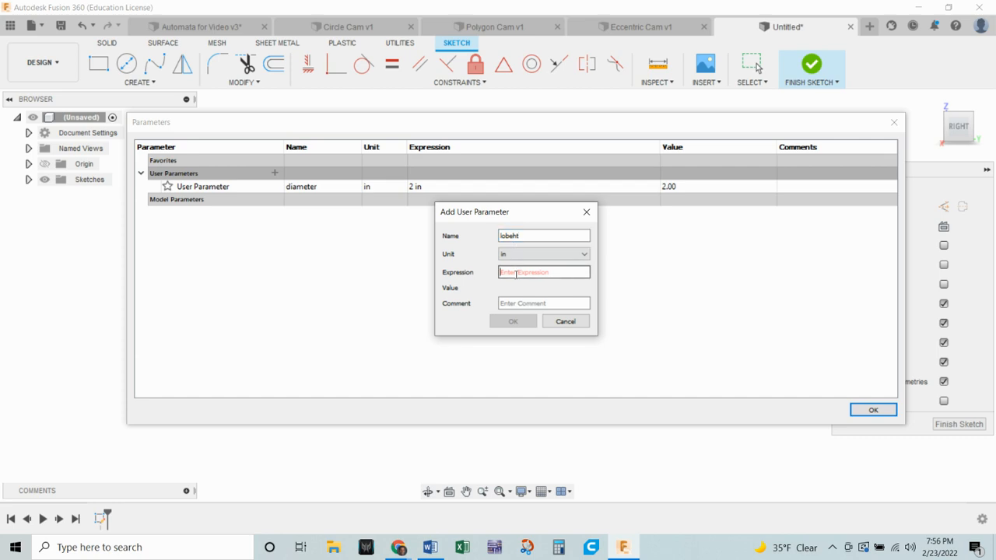
{"action": "type", "text": "d"}
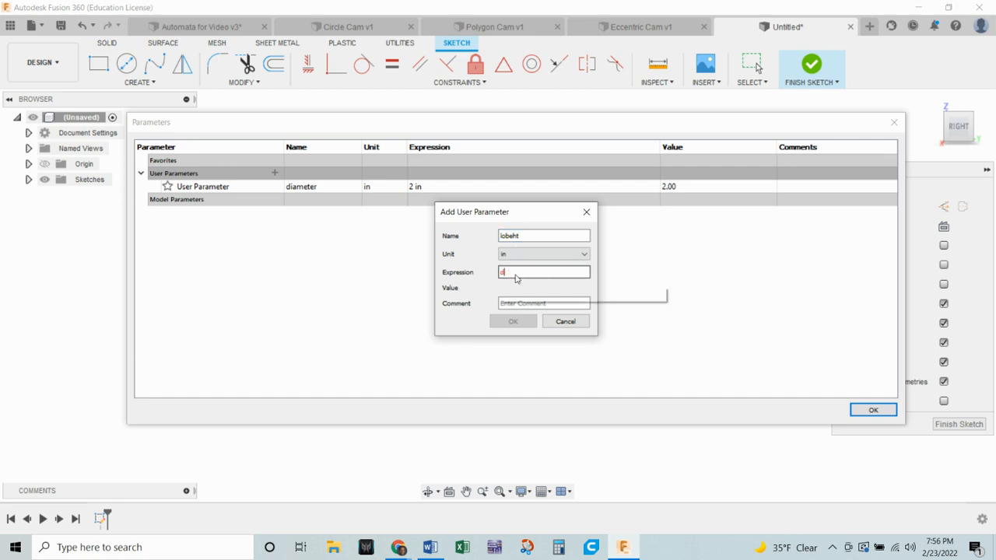
{"action": "type", "text": "iamet"}
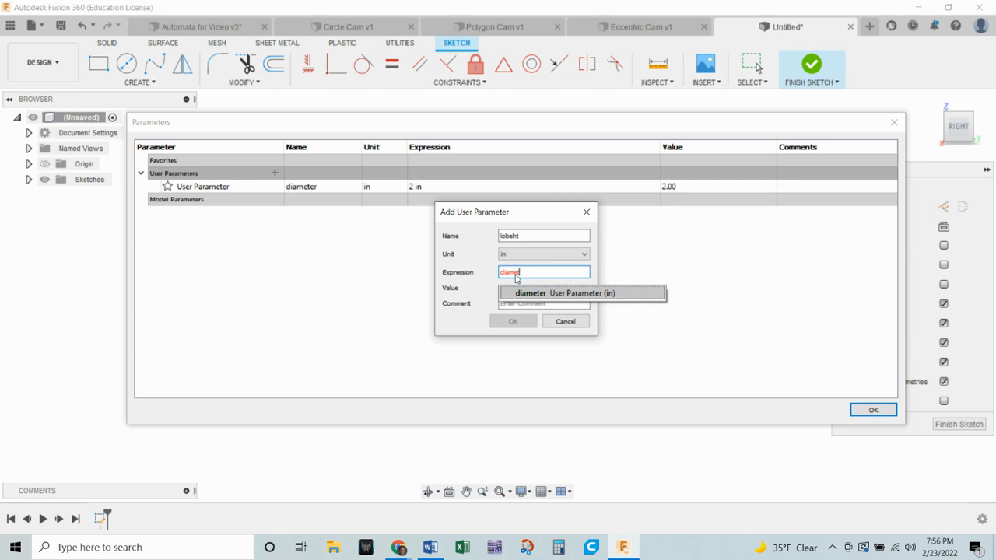
{"action": "type", "text": "er"}
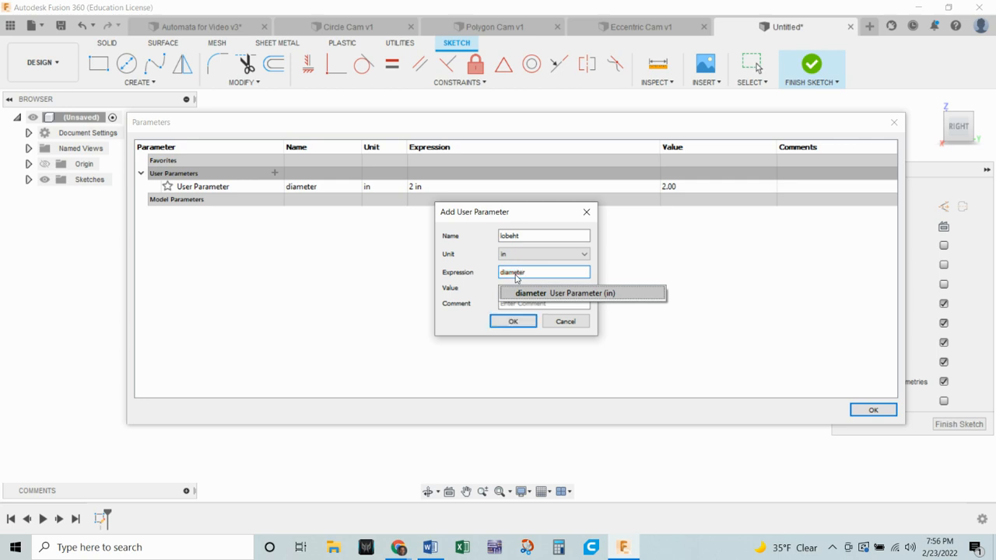
{"action": "type", "text": "*"}
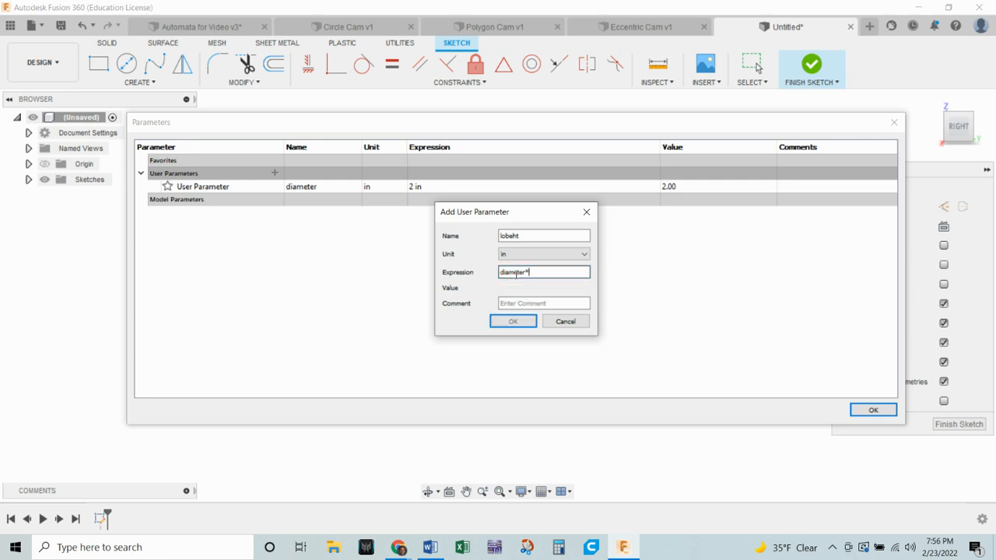
{"action": "type", "text": "1.5"}
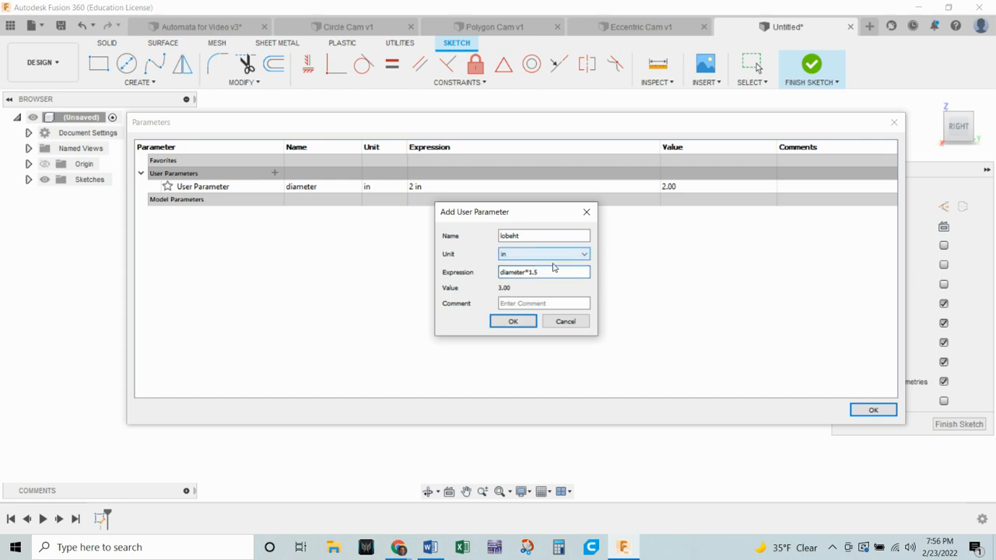
{"action": "left_click", "coordinate": [506, 322]}
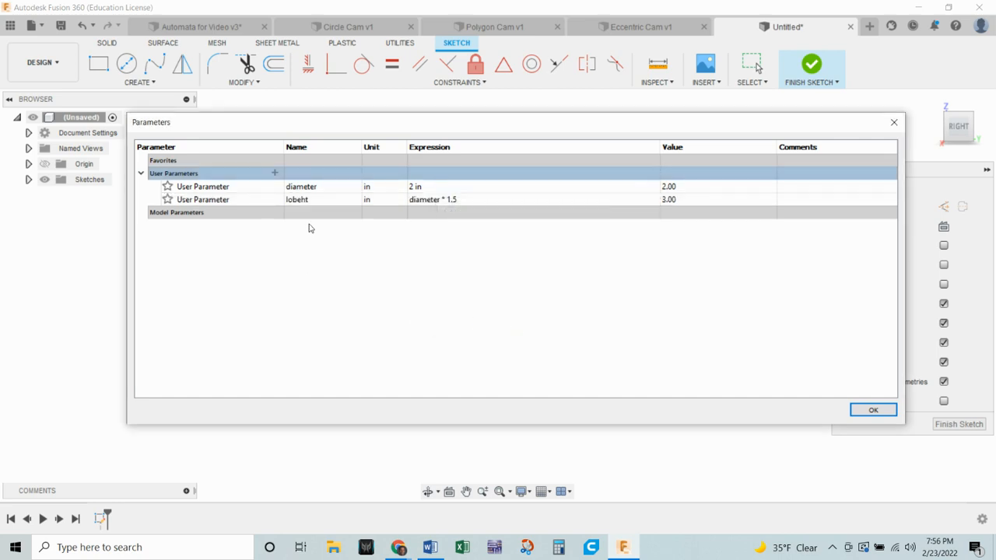
Step: Add a user parameter named smarc in inches with the expression diameter/4, and close the parameters dialog
{"action": "left_click", "coordinate": [274, 173]}
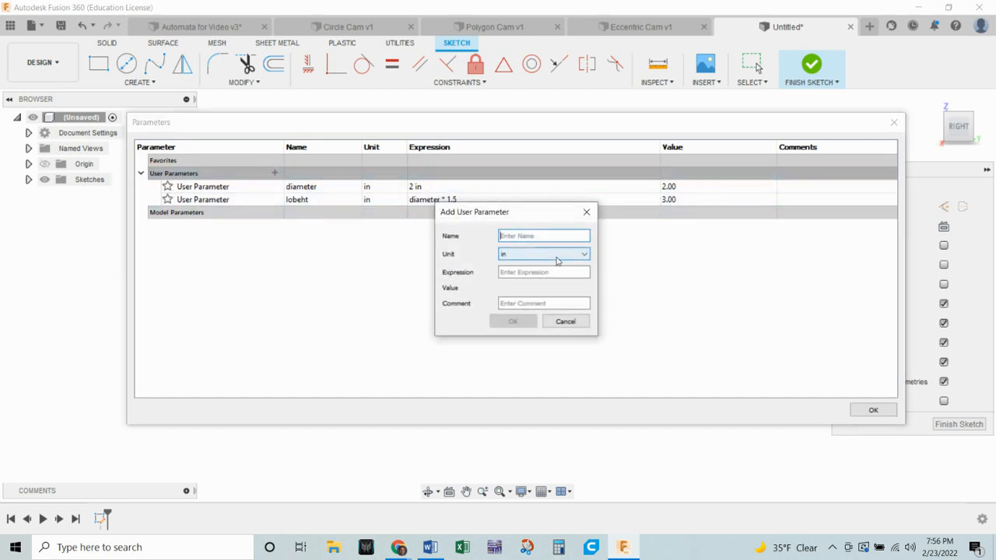
{"action": "type", "text": "l"}
{"action": "left_click", "coordinate": [523, 273]}
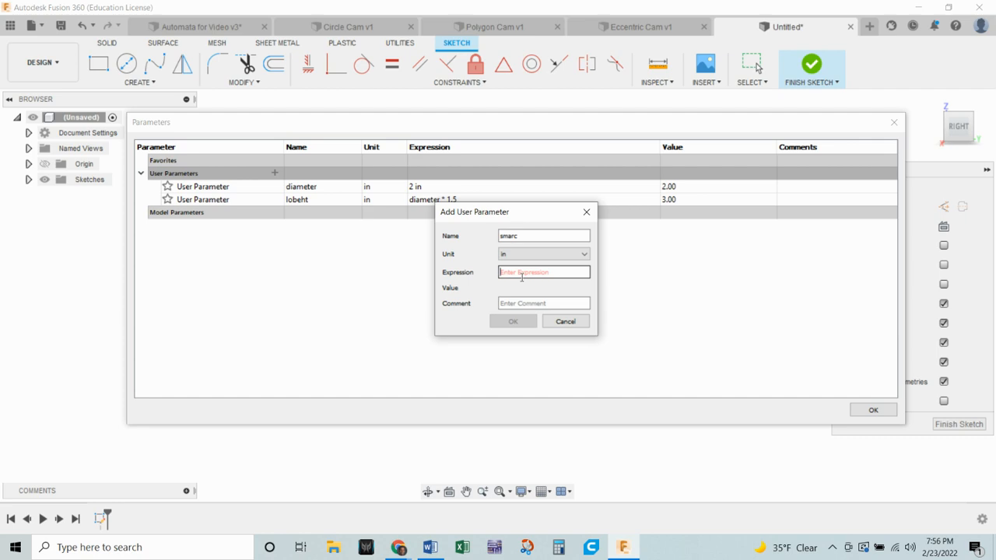
{"action": "type", "text": "diam"}
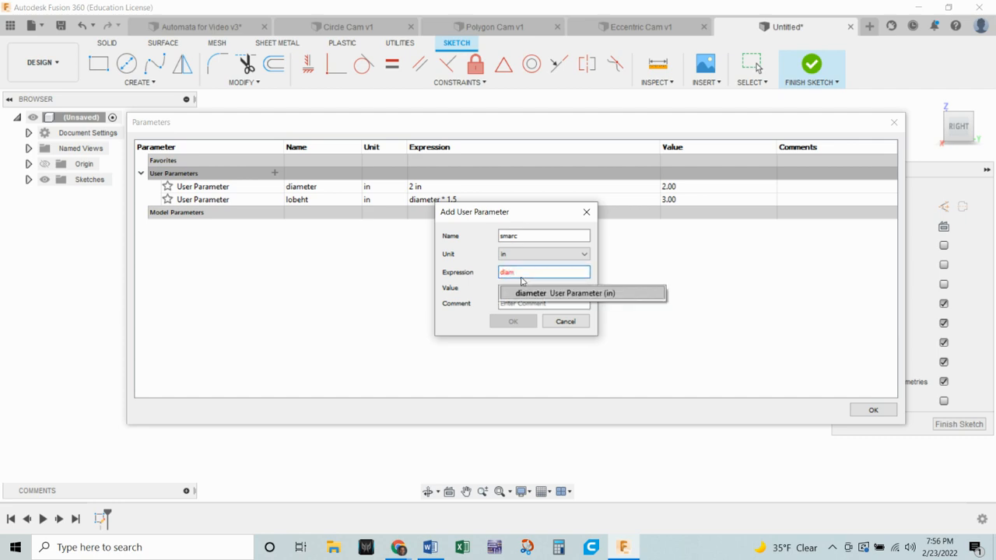
{"action": "type", "text": "eter"}
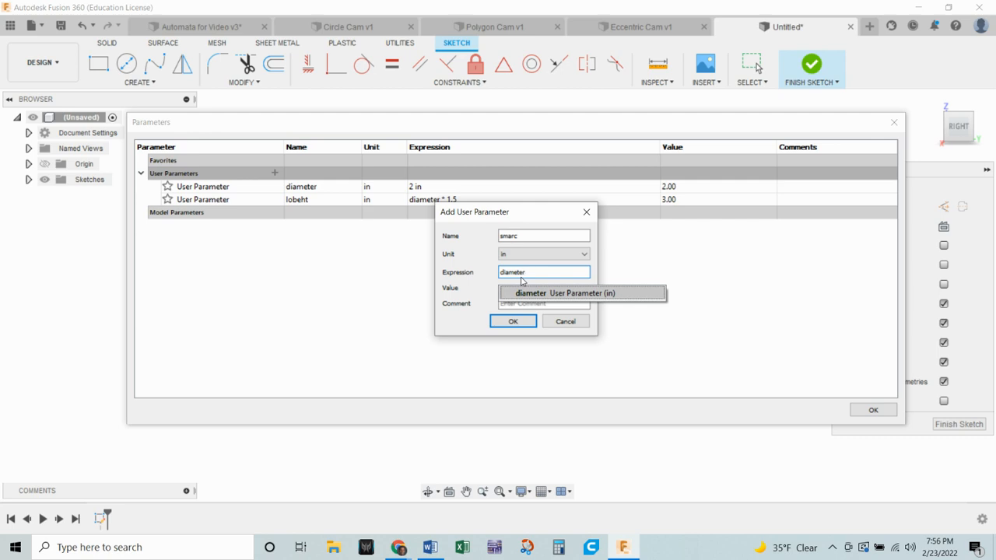
{"action": "type", "text": "/4"}
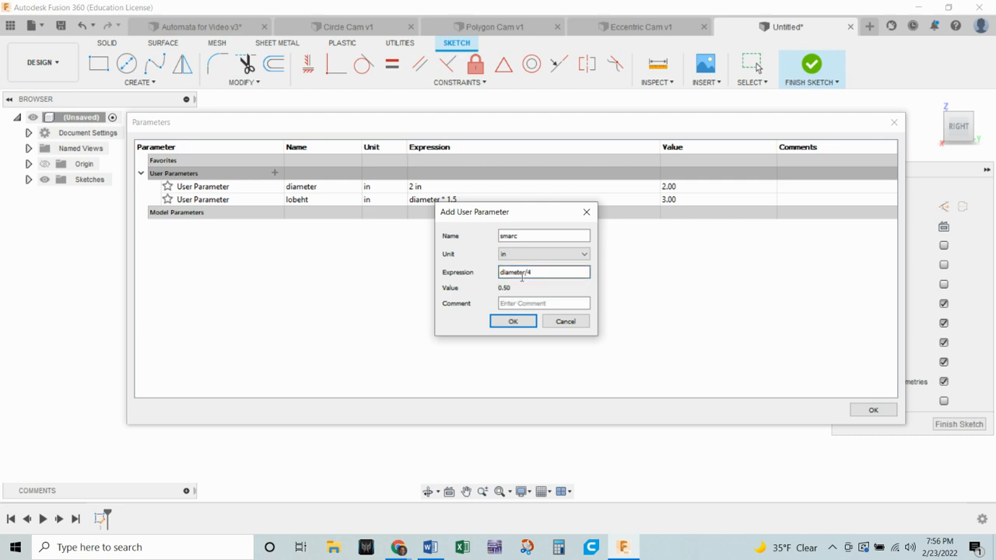
{"action": "left_click", "coordinate": [512, 322]}
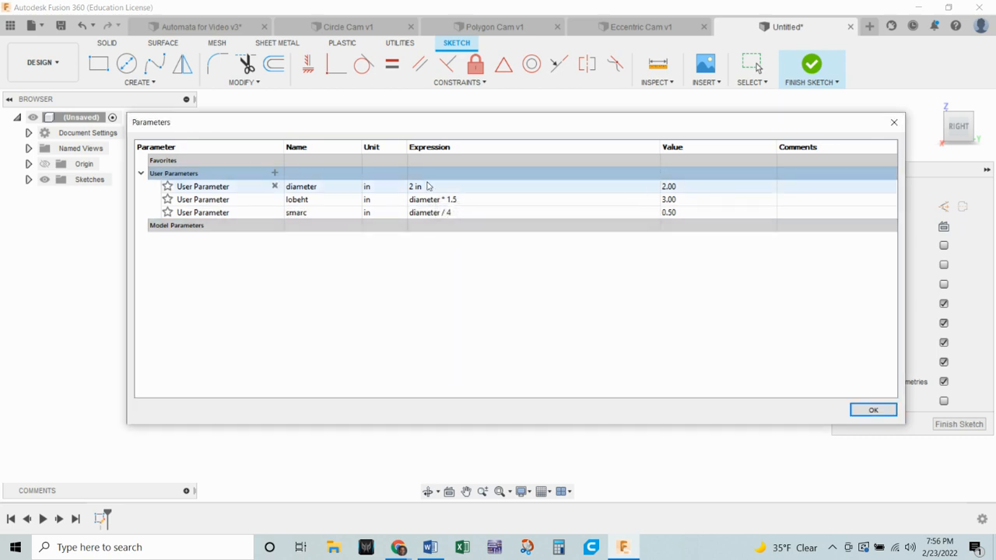
{"action": "left_click", "coordinate": [878, 410]}
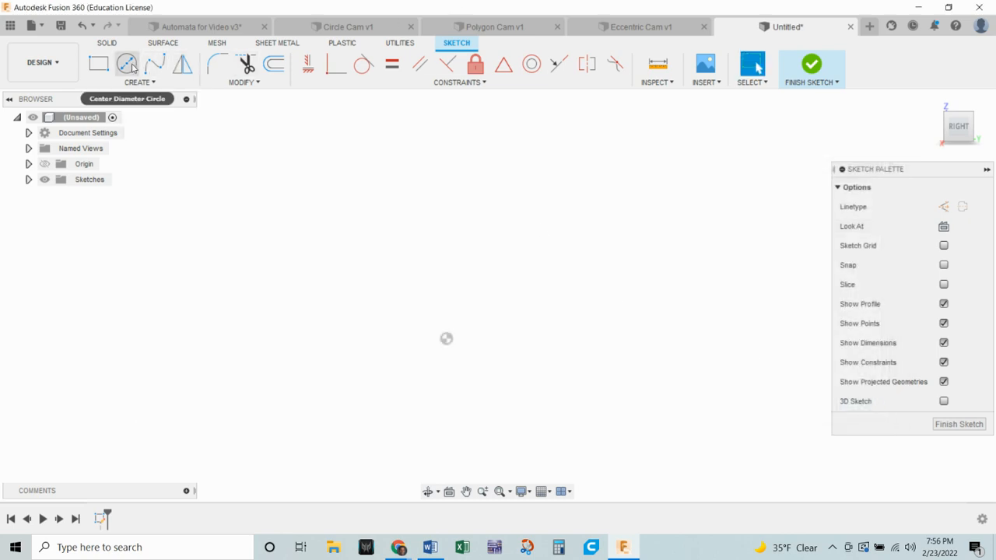
Step: Sketch a circle centred on the origin with its size driven by the diameter parameter
{"action": "left_click", "coordinate": [127, 64]}
{"action": "left_click", "coordinate": [446, 339]}
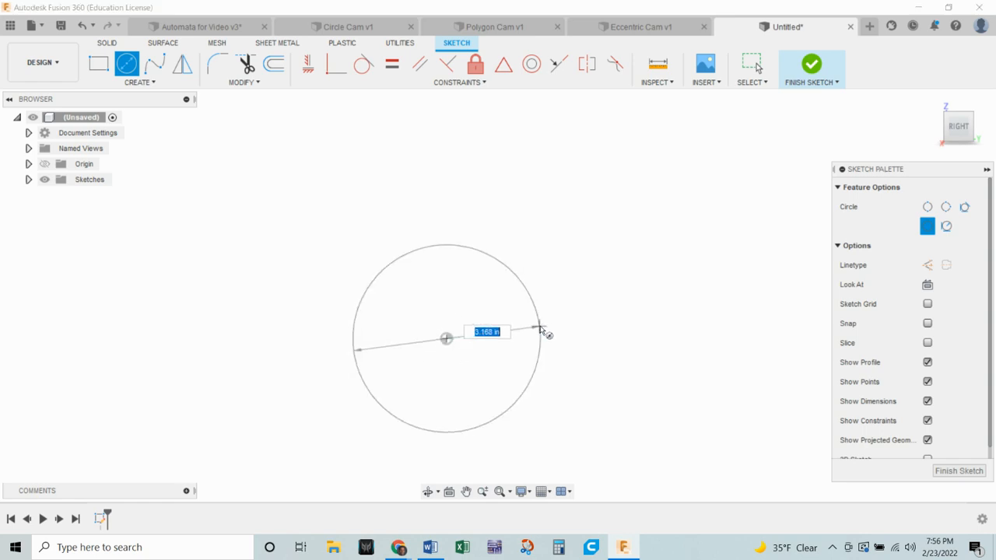
{"action": "type", "text": "da"}
{"action": "key", "text": "BackSpace"}
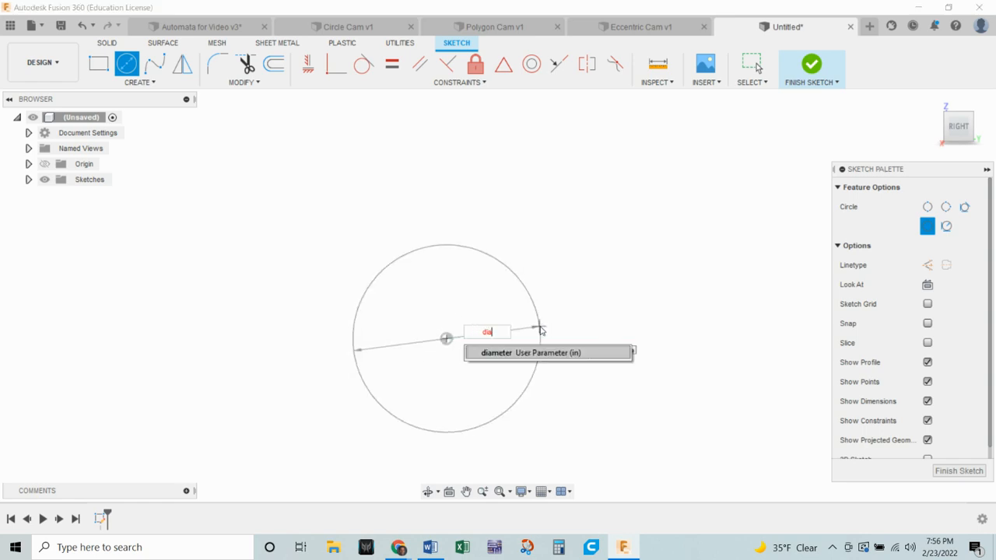
{"action": "type", "text": "ia"}
{"action": "left_click", "coordinate": [487, 354]}
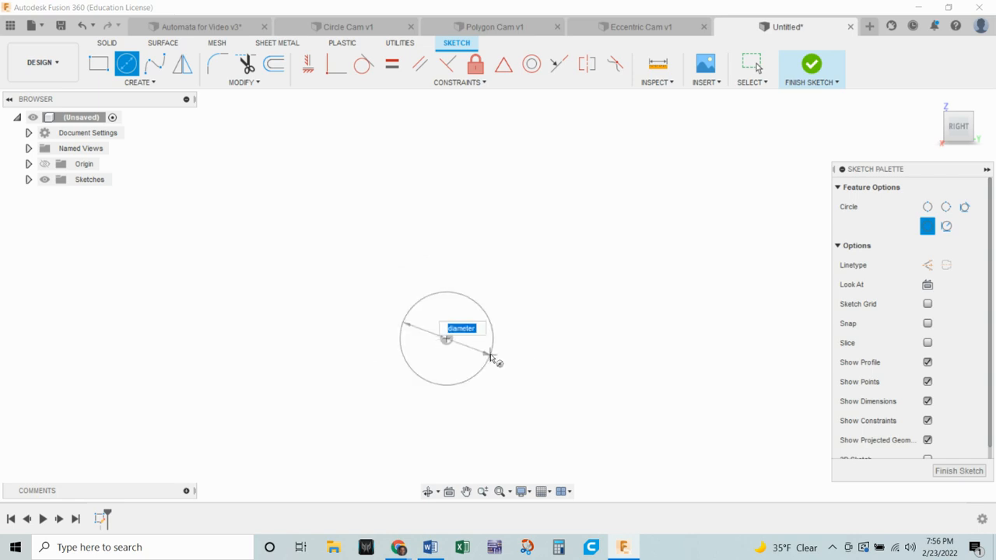
{"action": "key", "text": "Return"}
{"action": "key", "text": "Escape"}
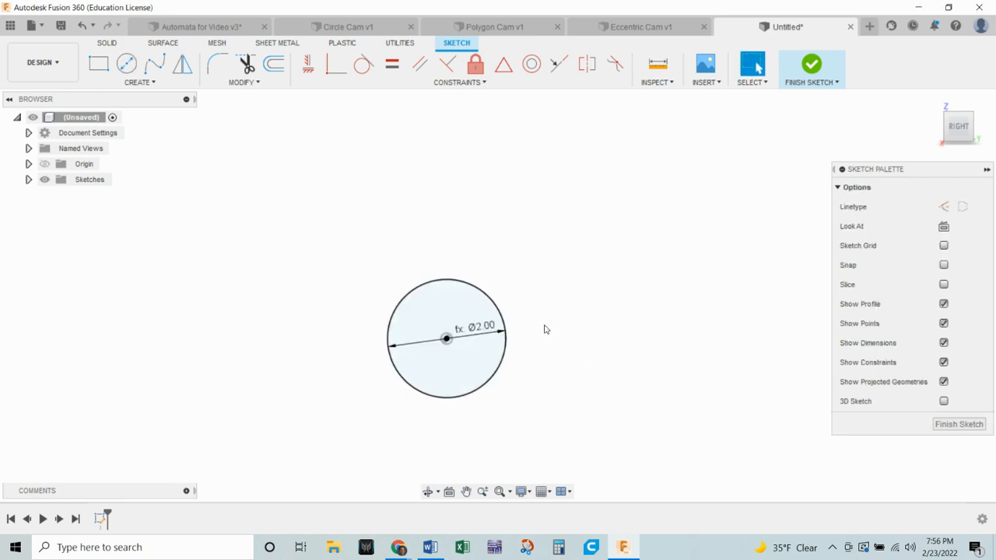
Step: Sketch a 5/16 in diameter circle centred on the origin, inside the large circle
{"action": "scroll", "coordinate": [498, 421], "scroll_direction": "down", "scroll_amount": 1}
{"action": "scroll", "coordinate": [489, 420], "scroll_direction": "up", "scroll_amount": 3}
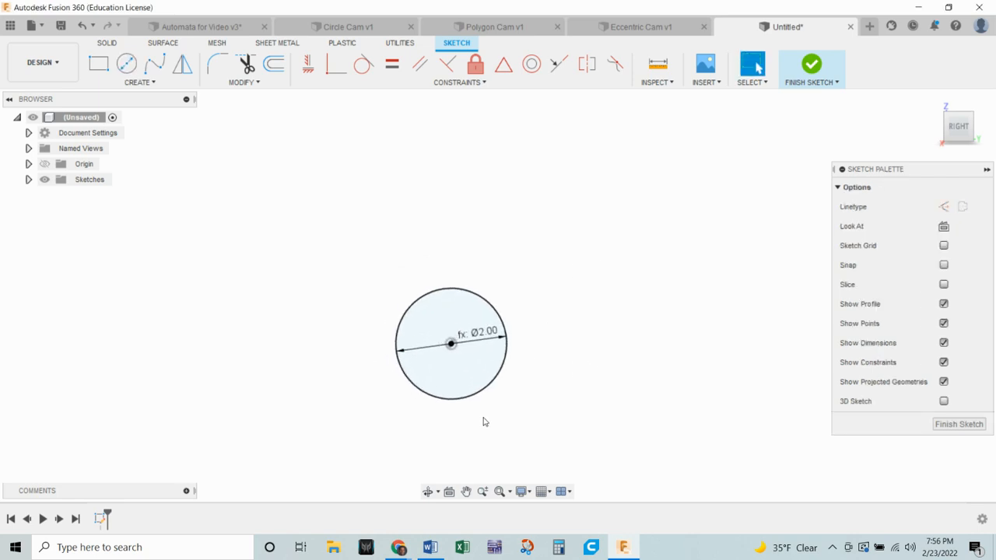
{"action": "middle_click_drag", "start_coordinate": [588, 414], "coordinate": [645, 467]}
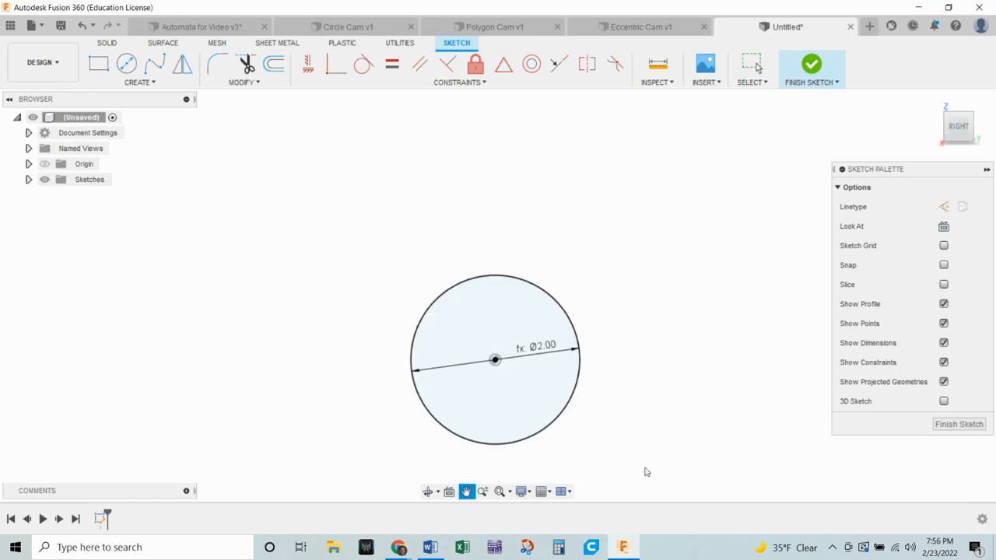
{"action": "left_click", "coordinate": [127, 64]}
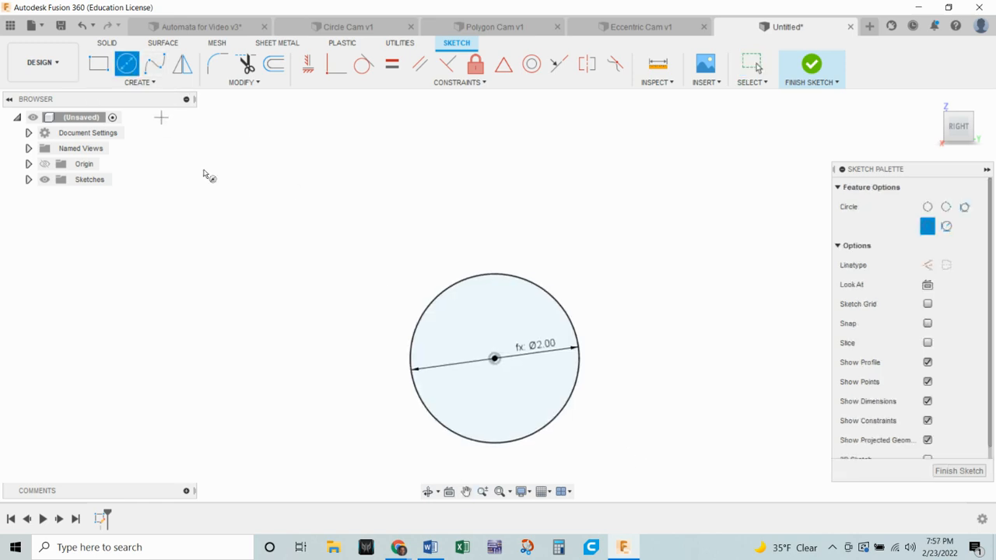
{"action": "left_click", "coordinate": [496, 359]}
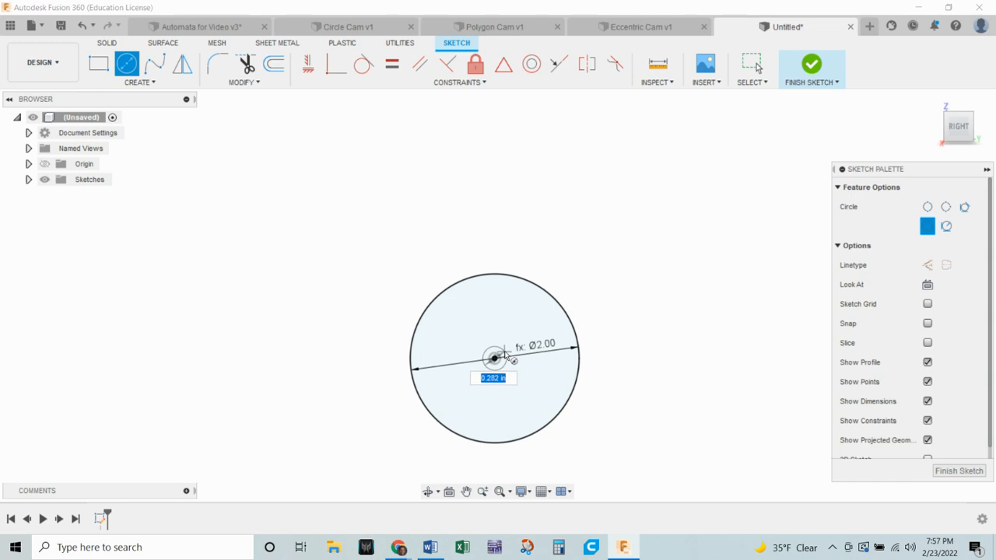
{"action": "type", "text": "5/16"}
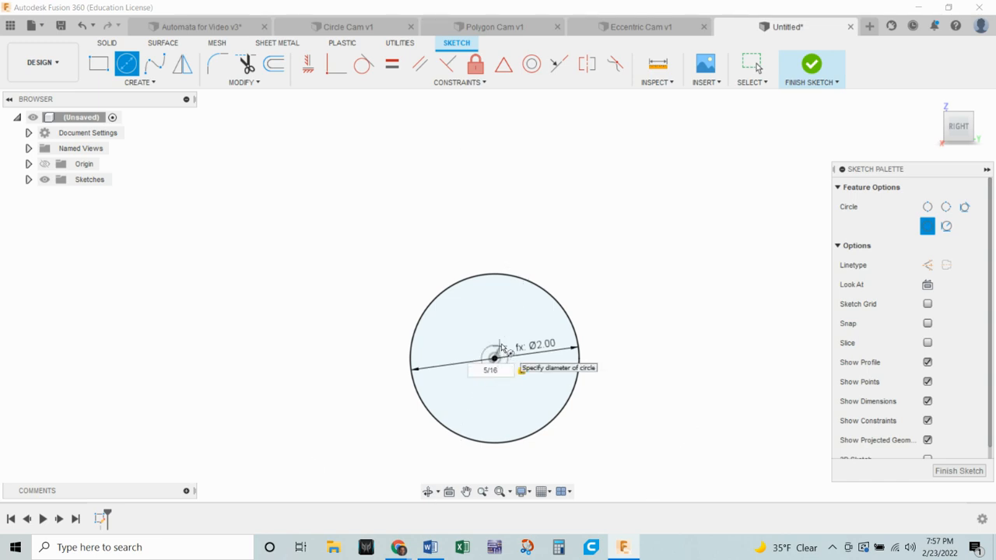
{"action": "key", "text": "Return"}
{"action": "key", "text": "Escape"}
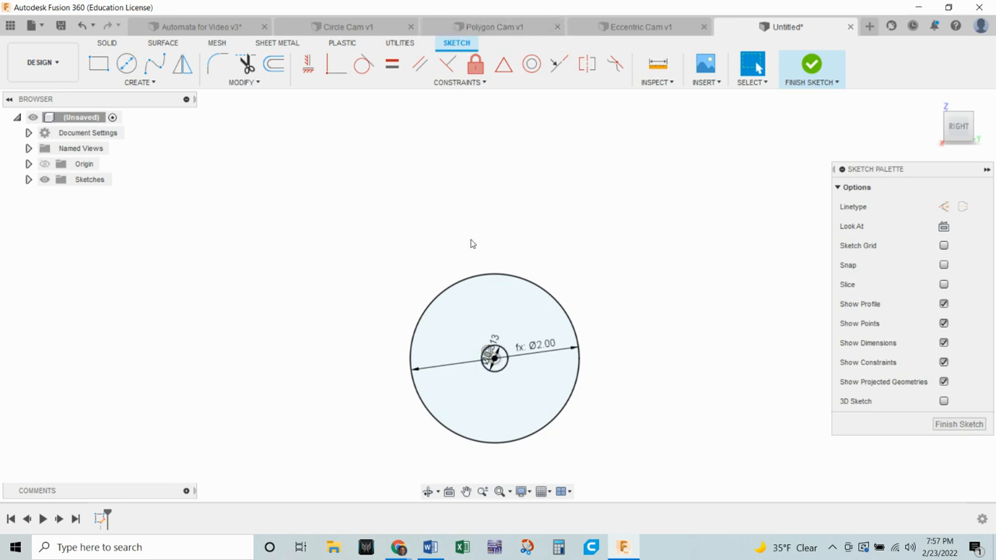
Step: Sketch a small circle centred just above the large circle's upper edge, with its diameter driven by the smarc parameter
{"action": "scroll", "coordinate": [474, 245], "scroll_direction": "up", "scroll_amount": 1}
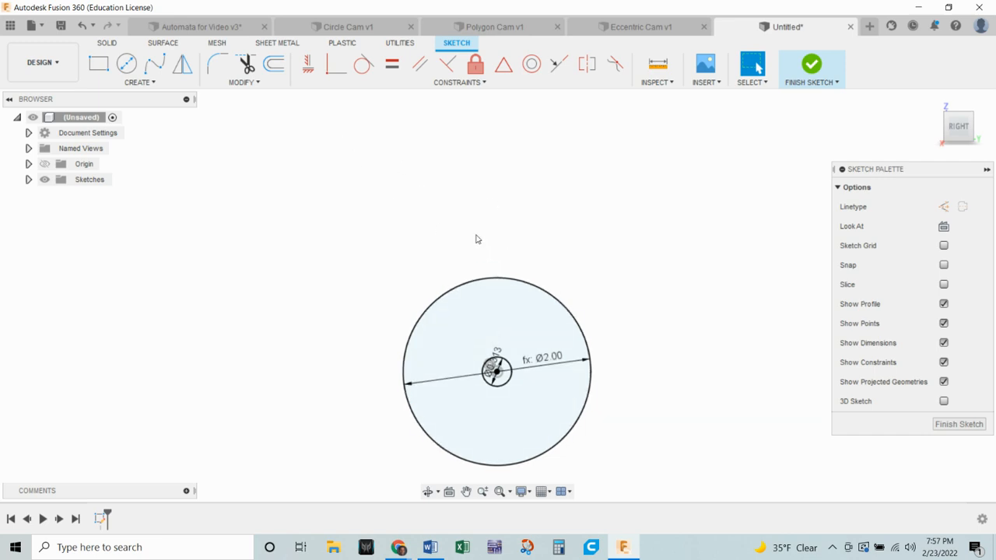
{"action": "left_click", "coordinate": [127, 63]}
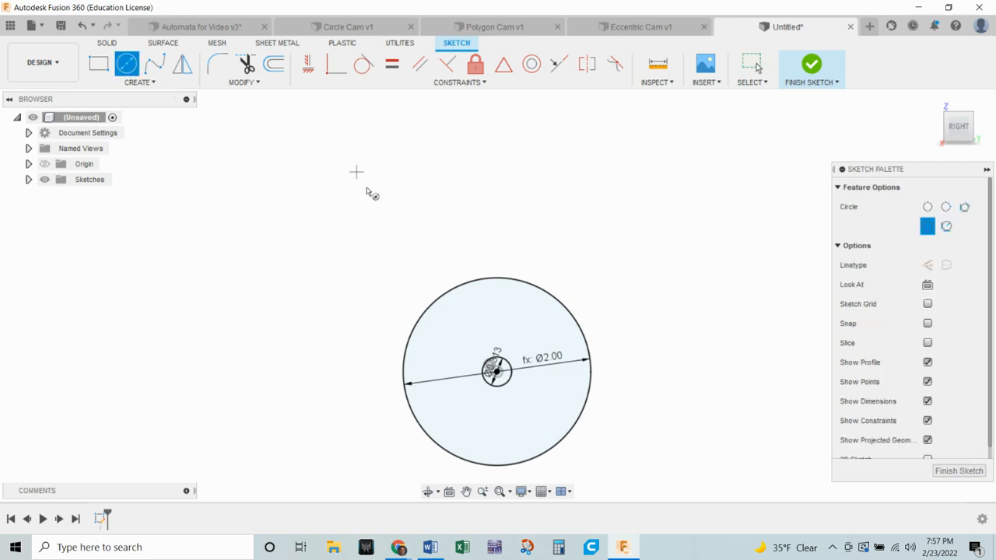
{"action": "left_click", "coordinate": [493, 267]}
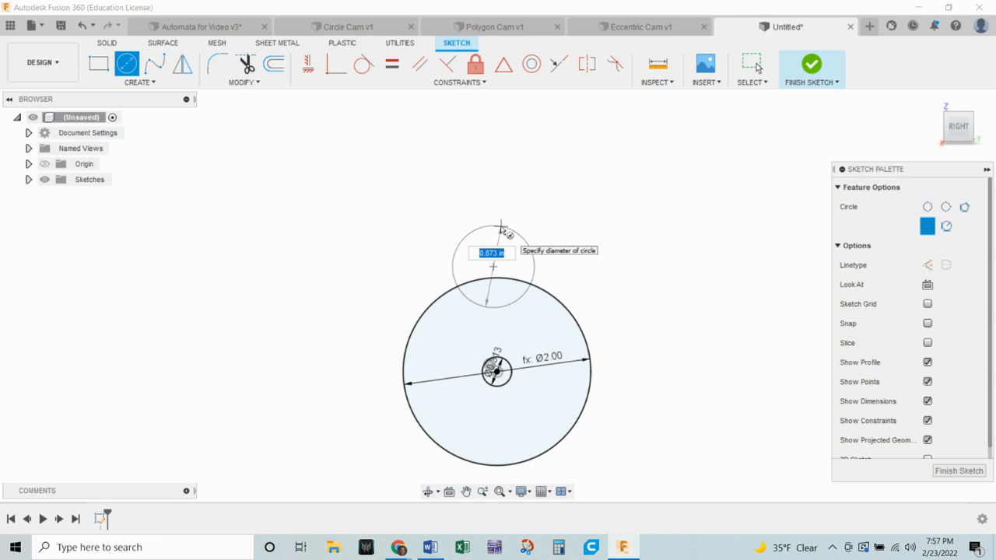
{"action": "type", "text": "lo"}
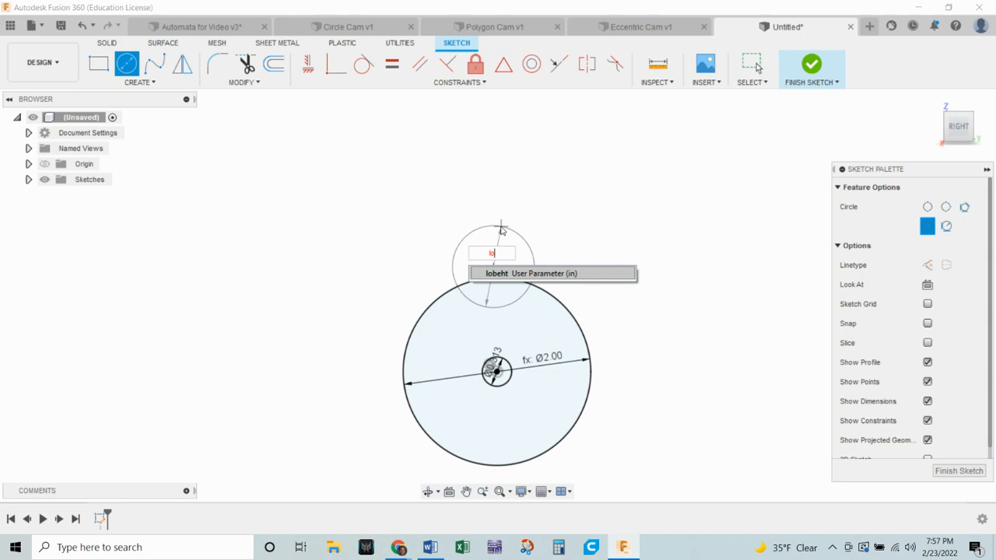
{"action": "key", "text": "BackSpace"}
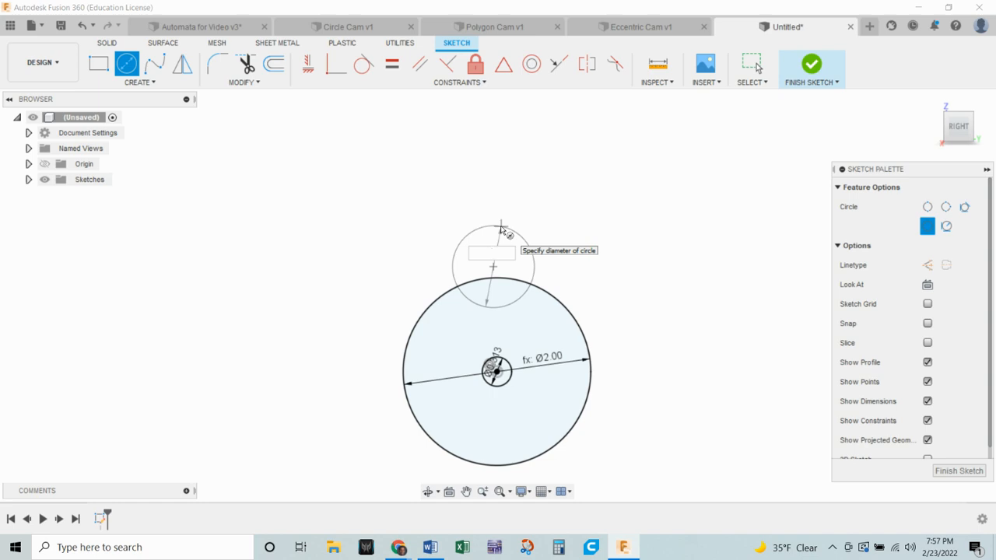
{"action": "type", "text": "sm"}
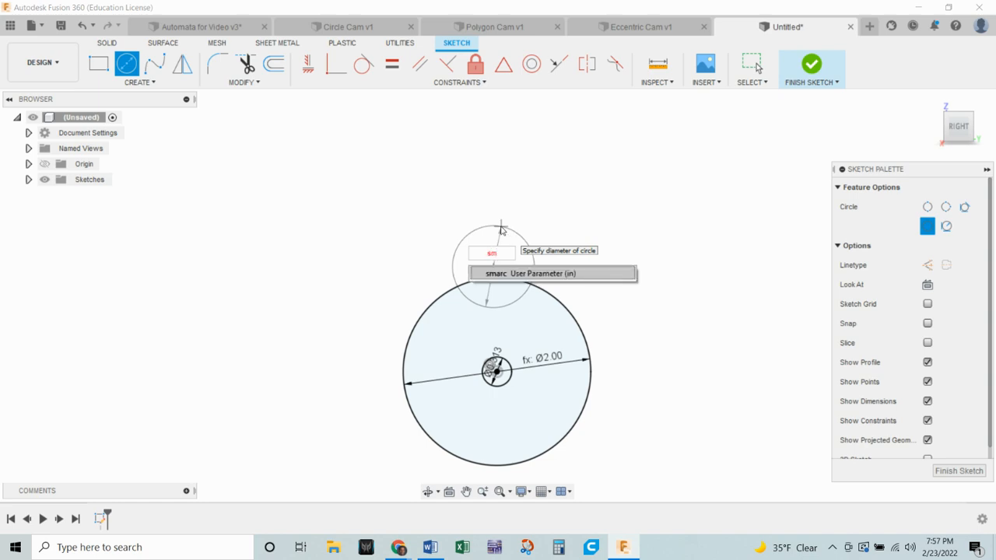
{"action": "left_click", "coordinate": [505, 276]}
{"action": "key", "text": "Tab"}
{"action": "key", "text": "Return"}
{"action": "key", "text": "Escape"}
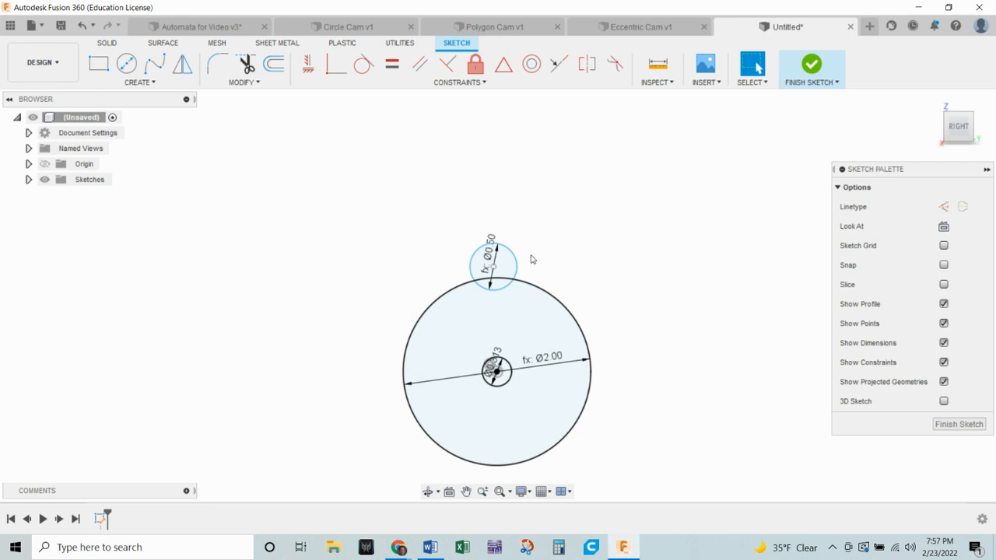
Step: Change the smarc user parameter's expression to diameter / 3
{"action": "scroll", "coordinate": [537, 257], "scroll_direction": "up", "scroll_amount": 3}
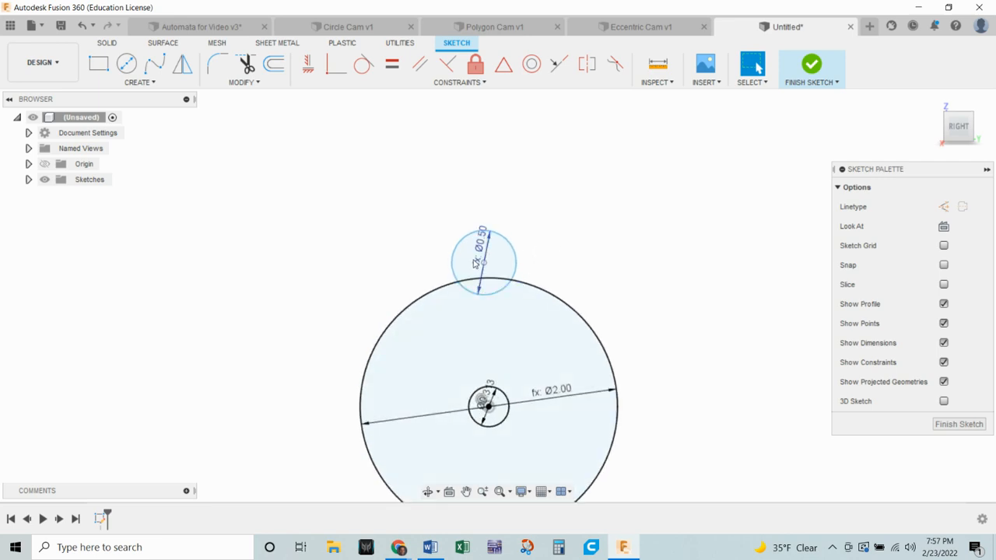
{"action": "scroll", "coordinate": [490, 263], "scroll_direction": "down", "scroll_amount": 2}
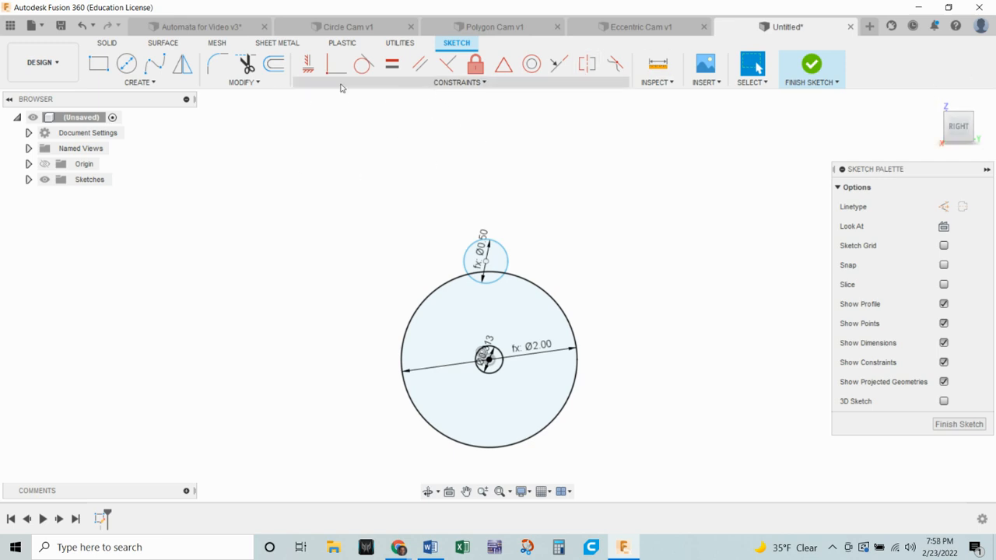
{"action": "left_click", "coordinate": [240, 84]}
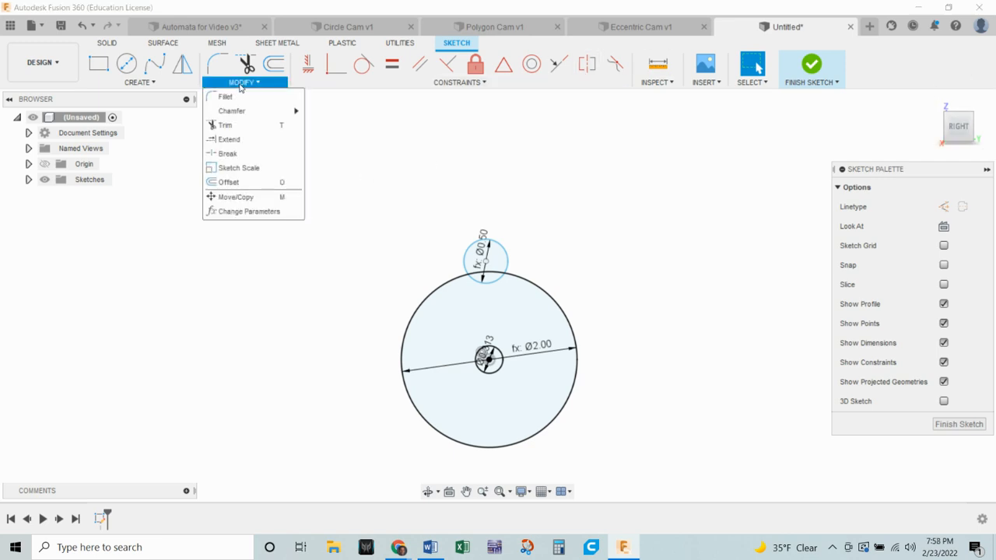
{"action": "left_click", "coordinate": [244, 211]}
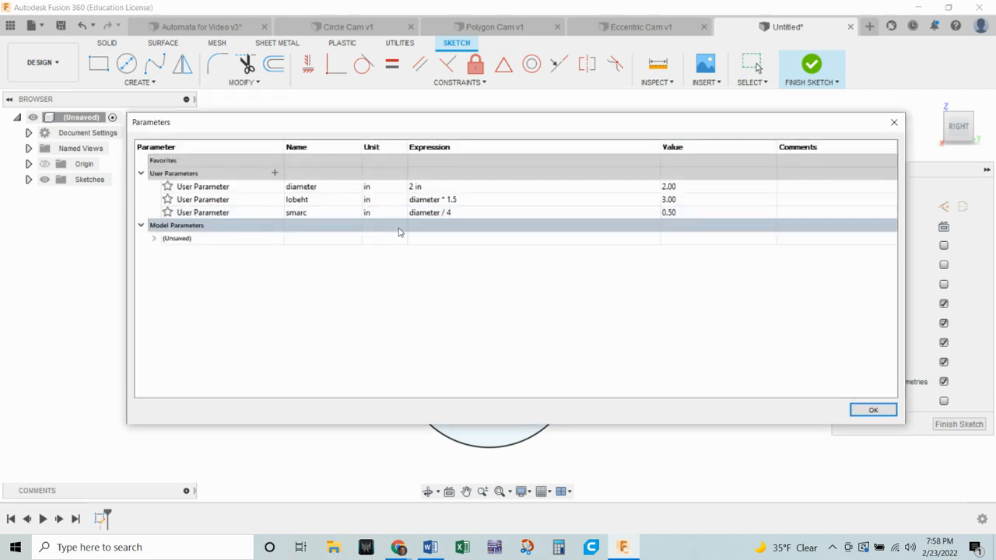
{"action": "double_click", "coordinate": [449, 215]}
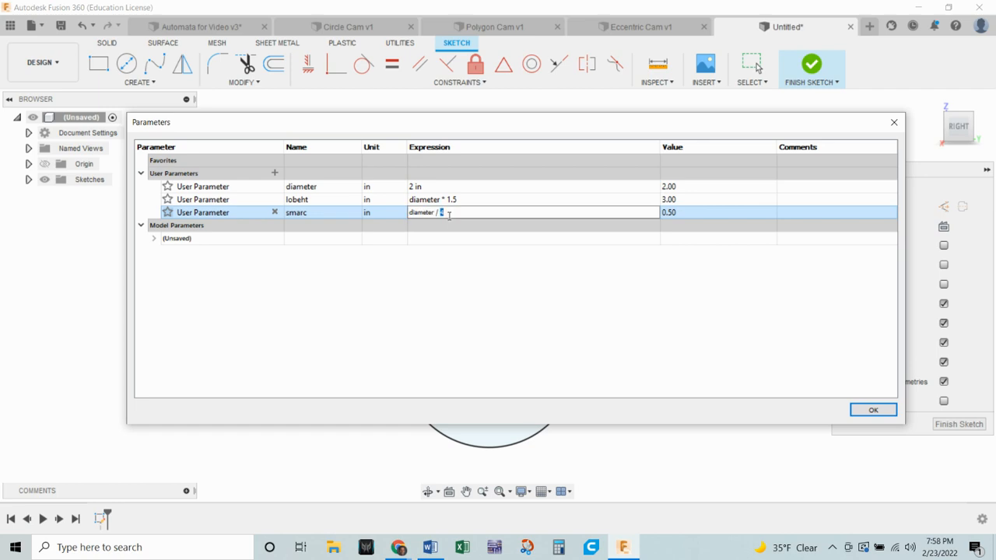
{"action": "type", "text": "3"}
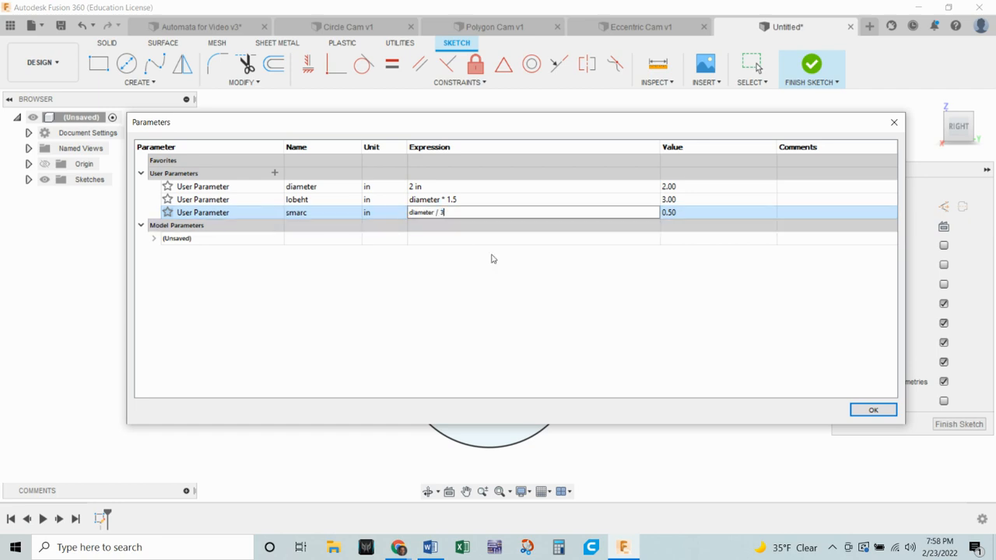
{"action": "left_click", "coordinate": [855, 408]}
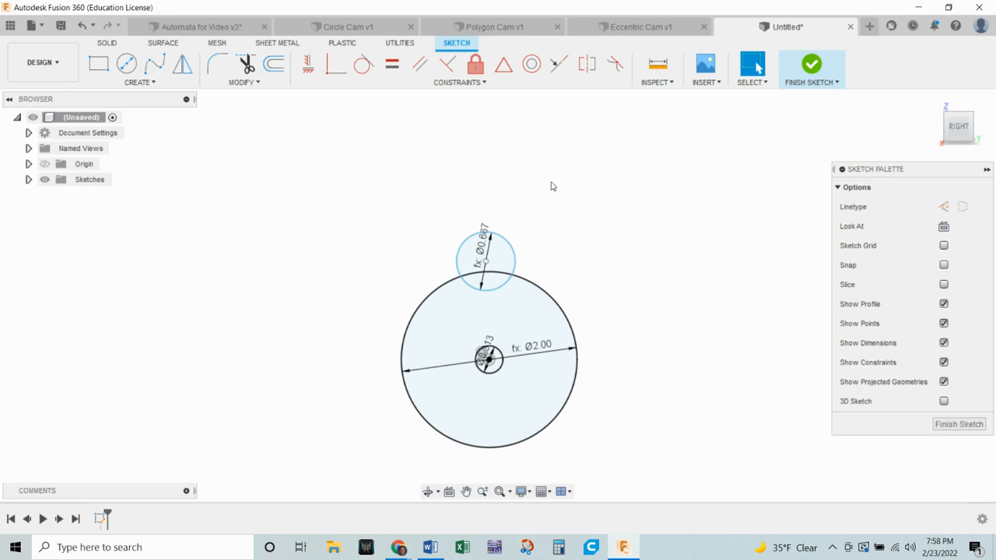
Step: Constrain the small circle's centre vertically in line with the origin and move the circle up just clear of the large circle
{"action": "scroll", "coordinate": [556, 187], "scroll_direction": "up", "scroll_amount": 2}
{"action": "middle_click_drag", "start_coordinate": [567, 222], "coordinate": [592, 163]}
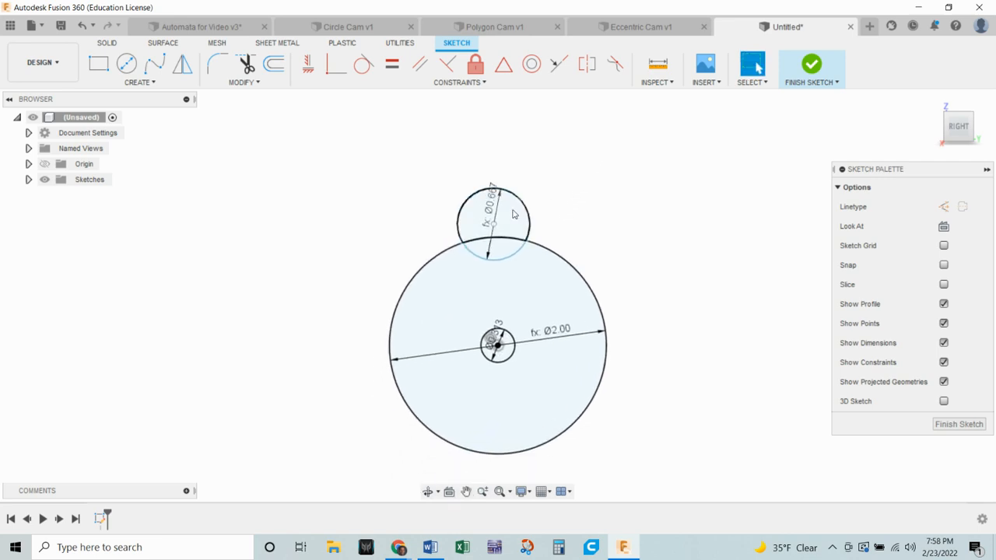
{"action": "mouse_move", "coordinate": [495, 225]}
{"action": "left_mouse_down"}
{"action": "mouse_move", "coordinate": [470, 224]}
{"action": "mouse_move", "coordinate": [531, 214]}
{"action": "mouse_move", "coordinate": [490, 214]}
{"action": "mouse_move", "coordinate": [501, 214]}
{"action": "left_mouse_up"}
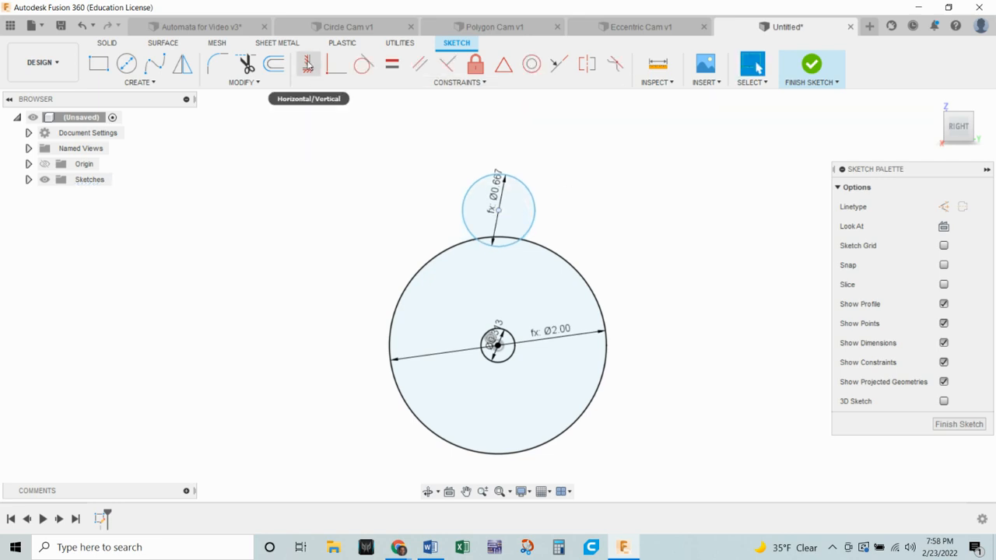
{"action": "left_click", "coordinate": [308, 65]}
{"action": "left_click", "coordinate": [499, 211]}
{"action": "left_click", "coordinate": [499, 345]}
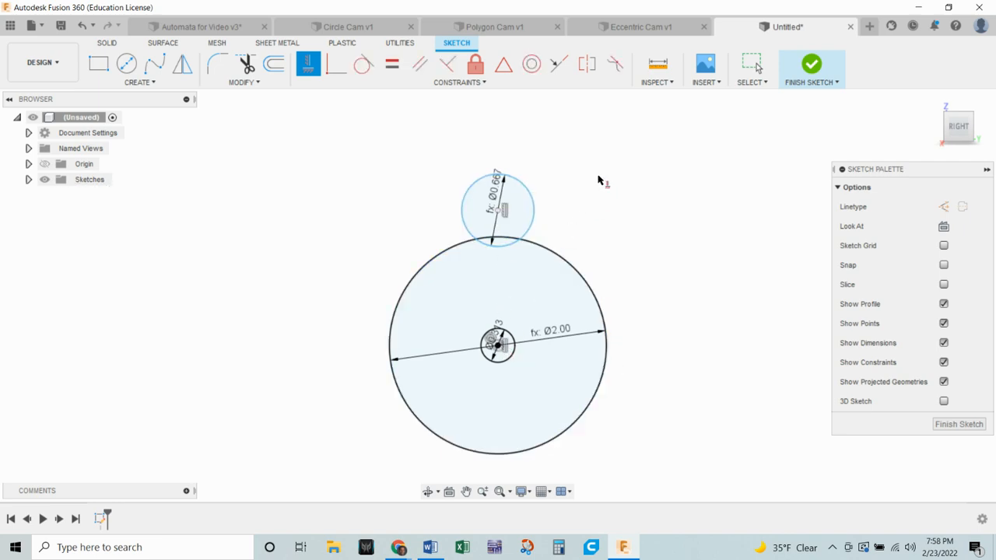
{"action": "key", "text": "Escape"}
{"action": "mouse_move", "coordinate": [499, 209]}
{"action": "left_mouse_down"}
{"action": "mouse_move", "coordinate": [499, 173]}
{"action": "mouse_move", "coordinate": [499, 224]}
{"action": "mouse_move", "coordinate": [497, 199]}
{"action": "left_mouse_up"}
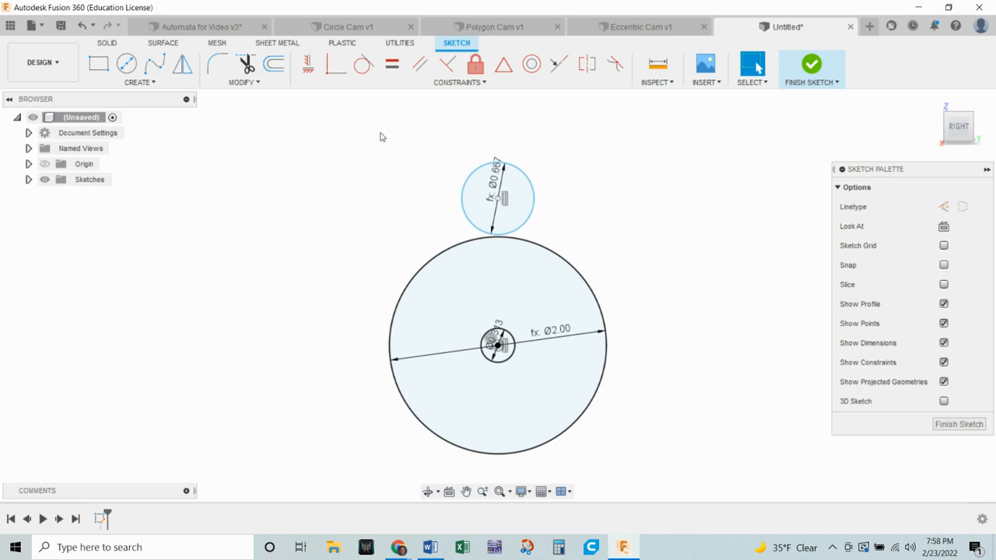
Step: Place a sketch point on the small circle's upper edge and constrain it vertically in line with that circle's centre
{"action": "key", "text": "d"}
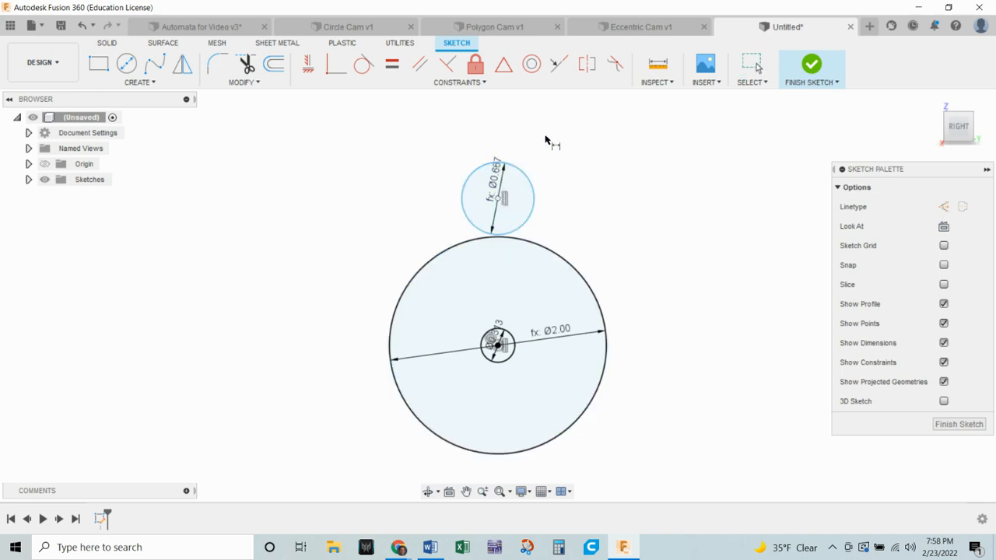
{"action": "key", "text": "Escape"}
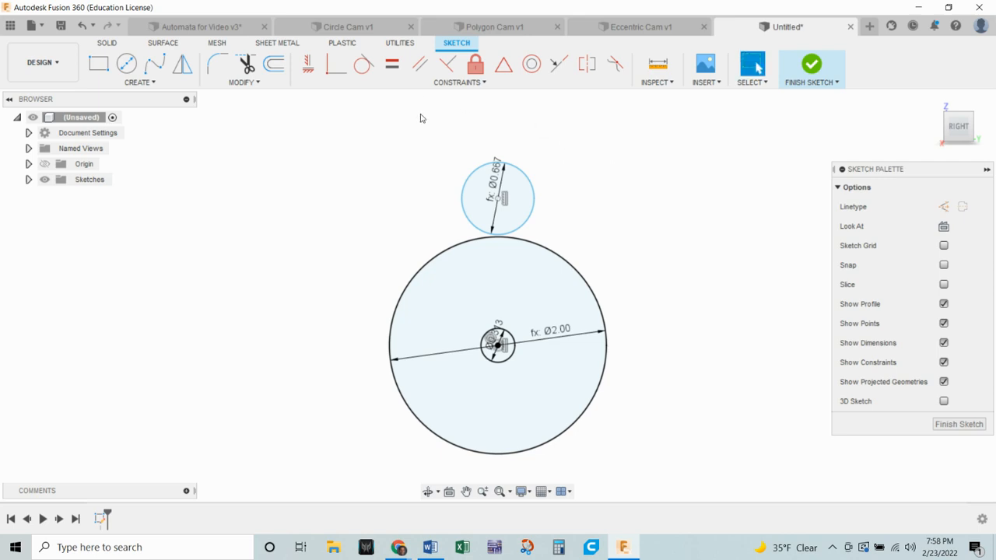
{"action": "scroll", "coordinate": [421, 119], "scroll_direction": "up", "scroll_amount": 1}
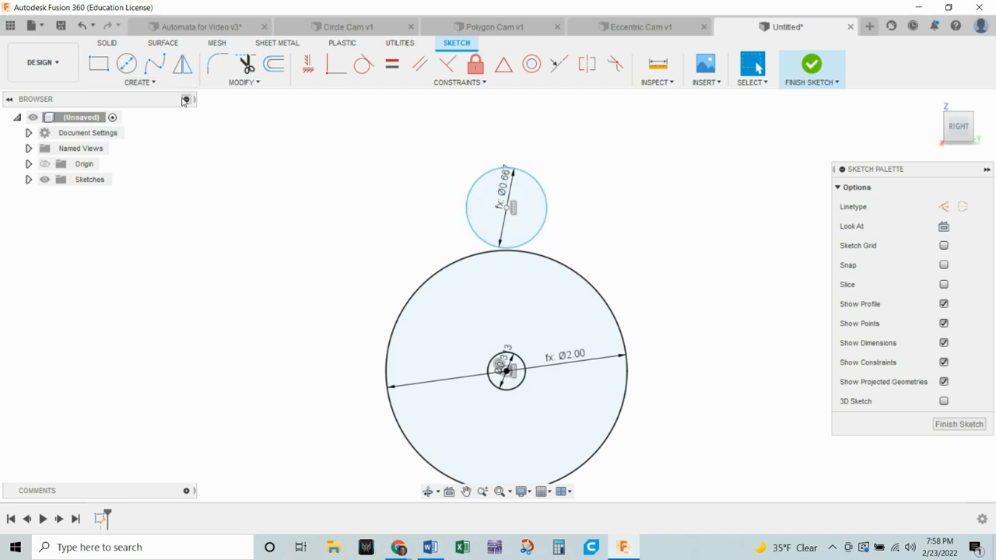
{"action": "left_click", "coordinate": [138, 81]}
{"action": "left_click", "coordinate": [106, 226]}
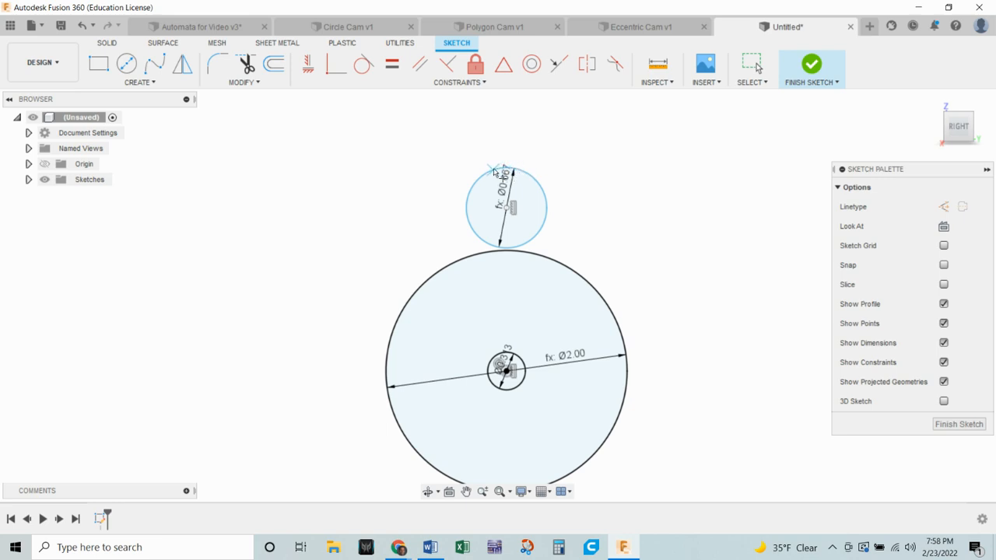
{"action": "left_click", "coordinate": [496, 168]}
{"action": "left_click", "coordinate": [309, 64]}
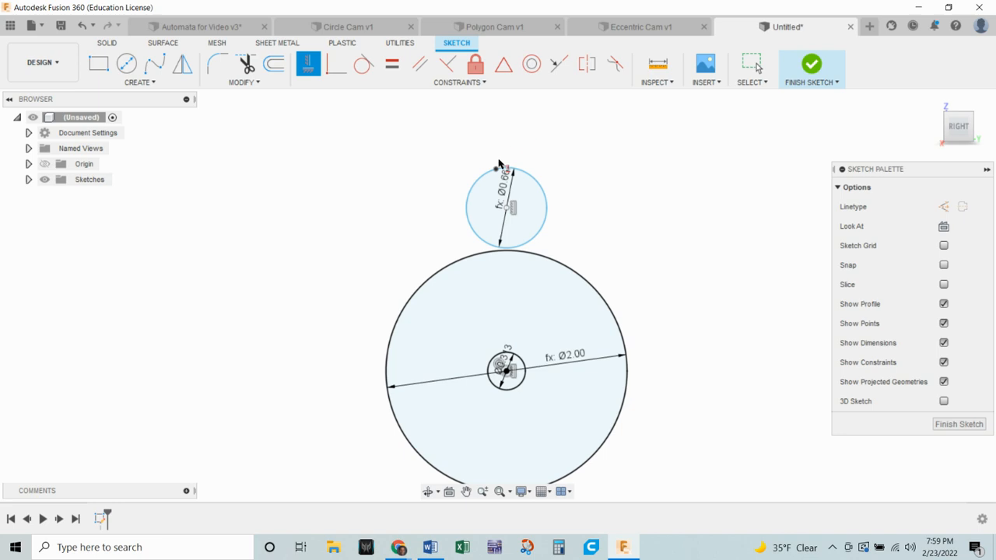
{"action": "left_click", "coordinate": [495, 170]}
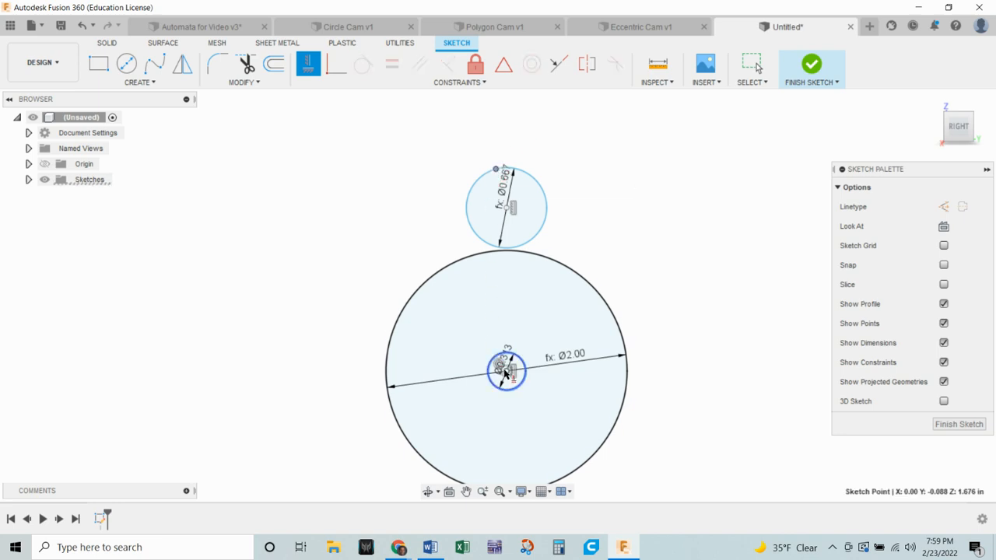
{"action": "left_click", "coordinate": [511, 208]}
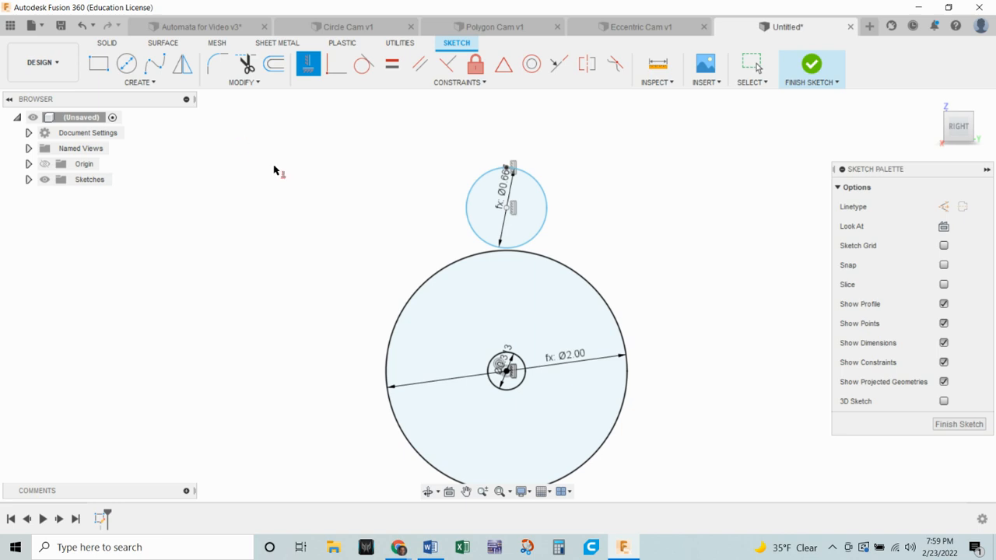
{"action": "key", "text": "Escape"}
Step: Dimension the vertical distance from the origin to the point atop the small circle, driven by the lobeht parameter
{"action": "key", "text": "d"}
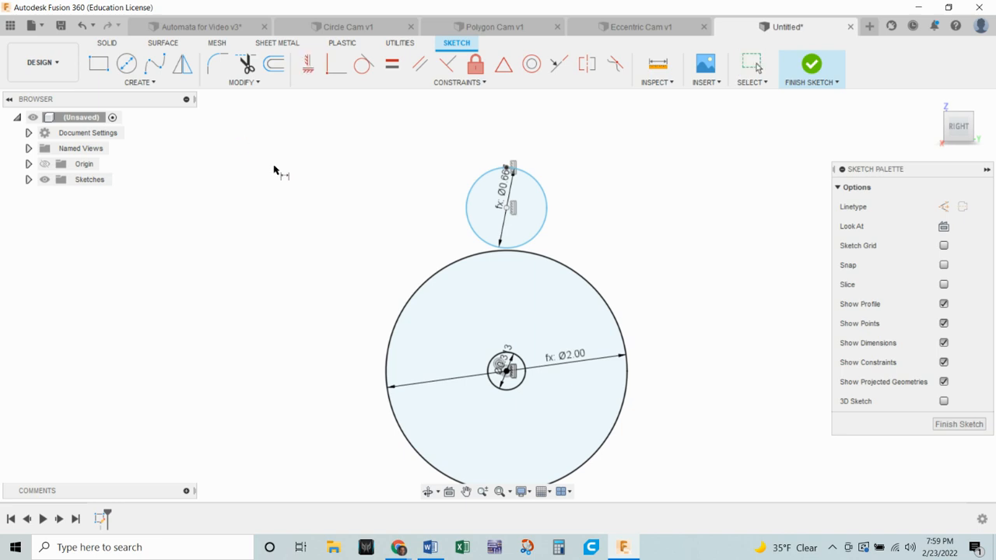
{"action": "left_click", "coordinate": [508, 169]}
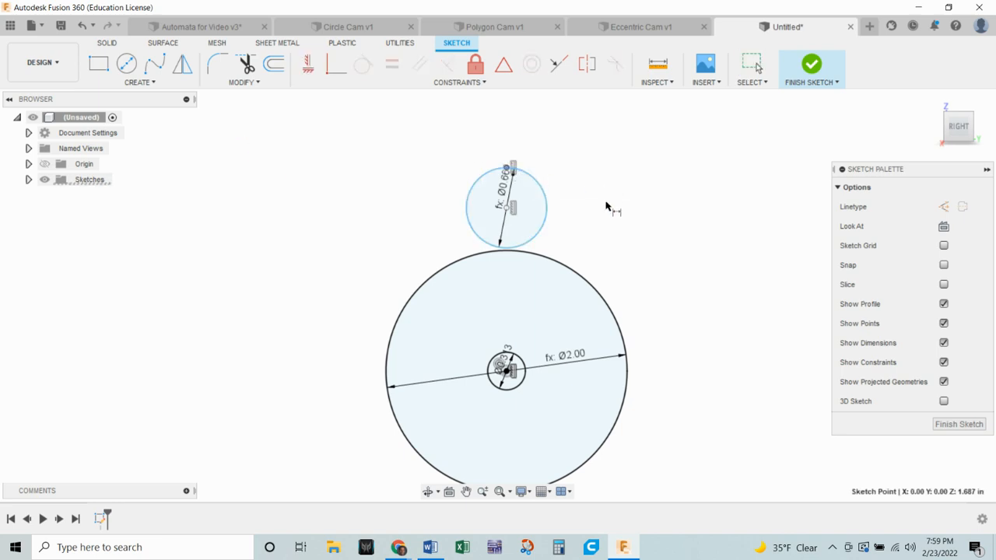
{"action": "left_click", "coordinate": [507, 371]}
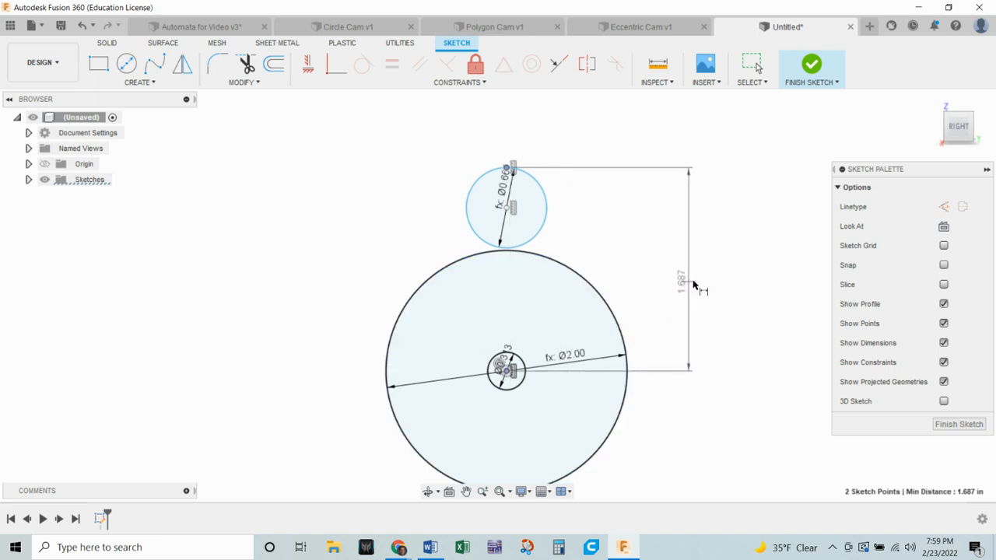
{"action": "left_click", "coordinate": [698, 273]}
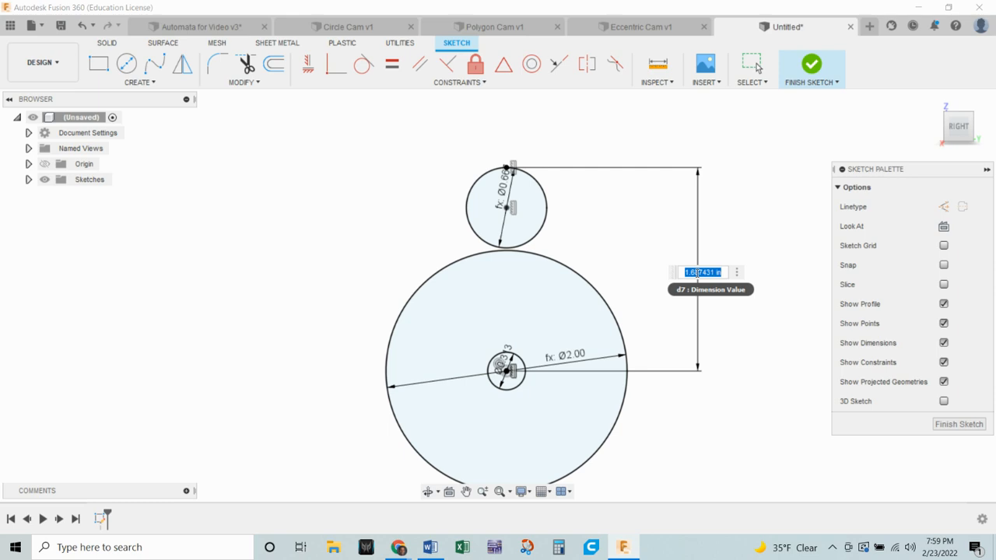
{"action": "type", "text": "l"}
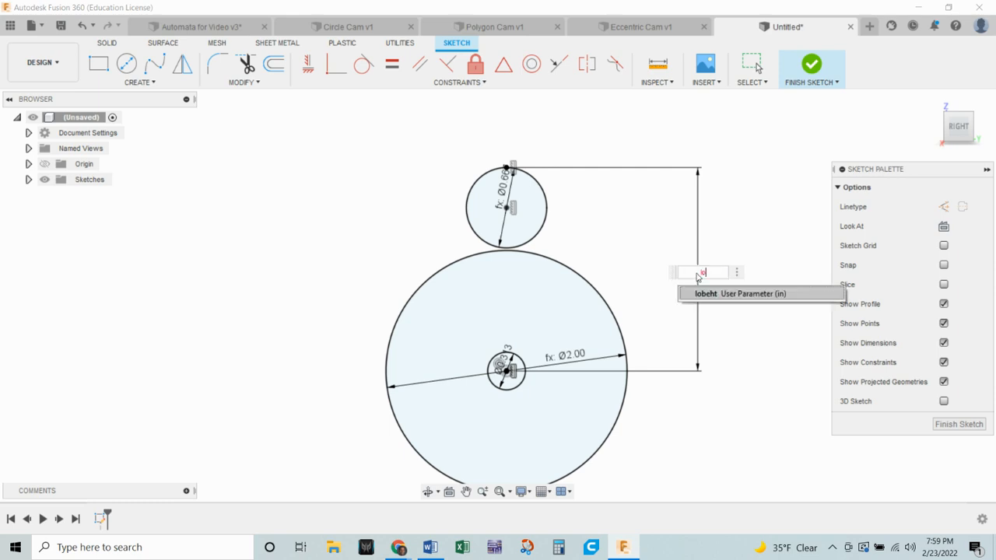
{"action": "type", "text": "o"}
{"action": "left_click", "coordinate": [707, 298]}
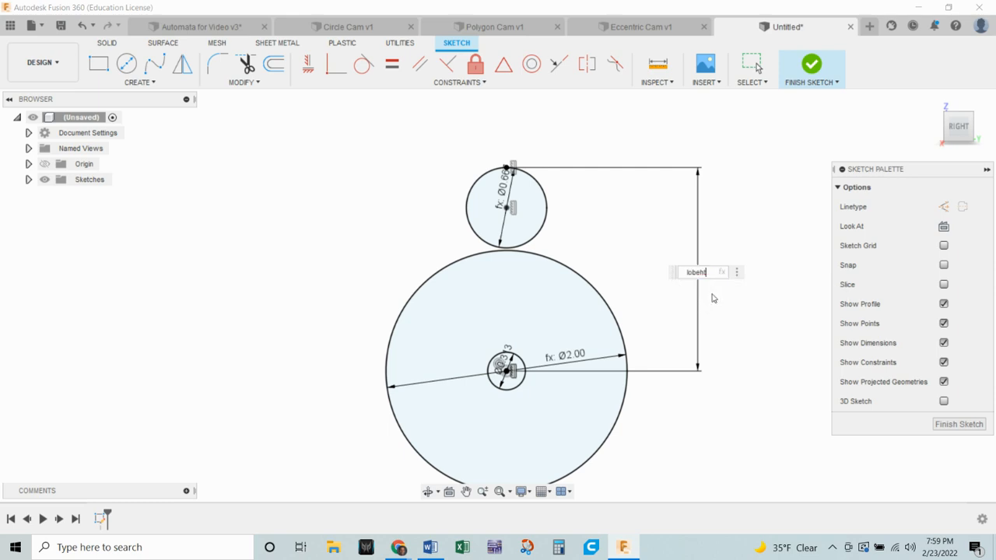
{"action": "key", "text": "Return"}
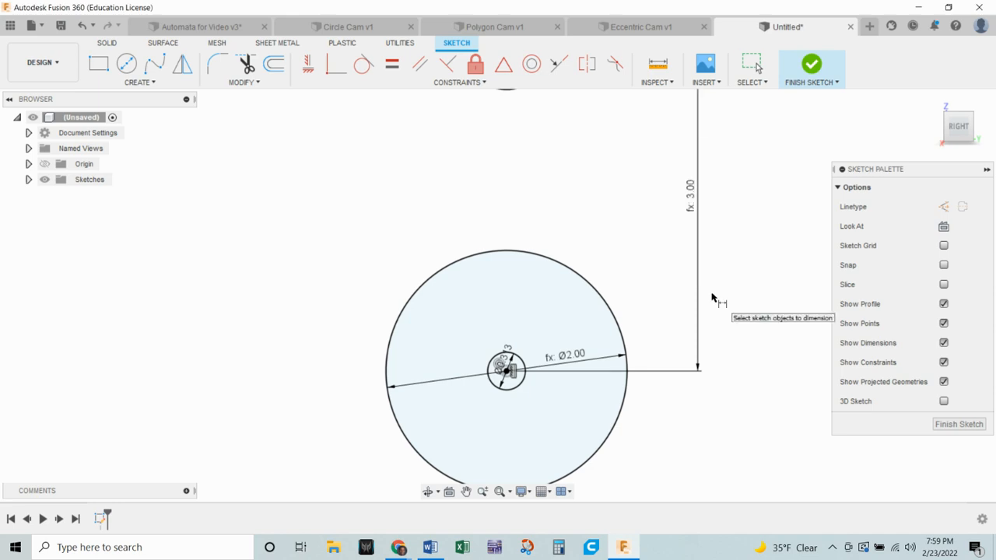
{"action": "scroll", "coordinate": [686, 296], "scroll_direction": "down", "scroll_amount": 1}
{"action": "scroll", "coordinate": [689, 296], "scroll_direction": "down", "scroll_amount": 2}
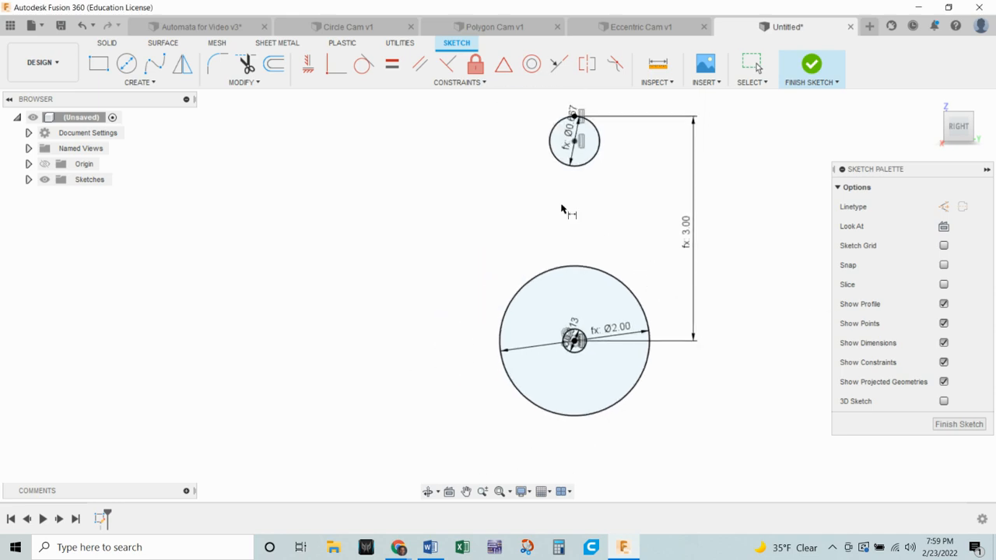
{"action": "scroll", "coordinate": [589, 173], "scroll_direction": "down", "scroll_amount": 1}
{"action": "scroll", "coordinate": [589, 173], "scroll_direction": "up", "scroll_amount": 3}
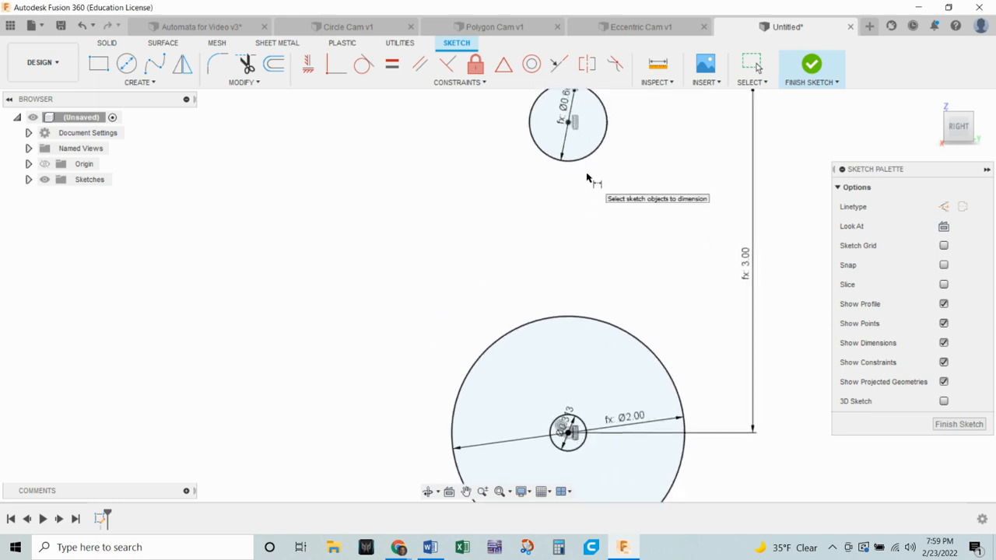
{"action": "scroll", "coordinate": [588, 179], "scroll_direction": "down", "scroll_amount": 2}
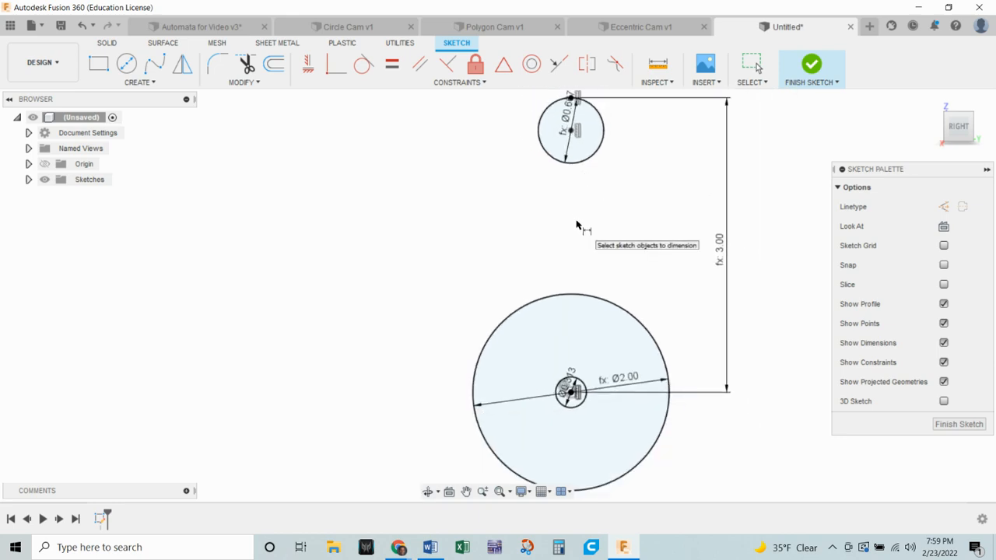
{"action": "scroll", "coordinate": [576, 225], "scroll_direction": "down", "scroll_amount": 1}
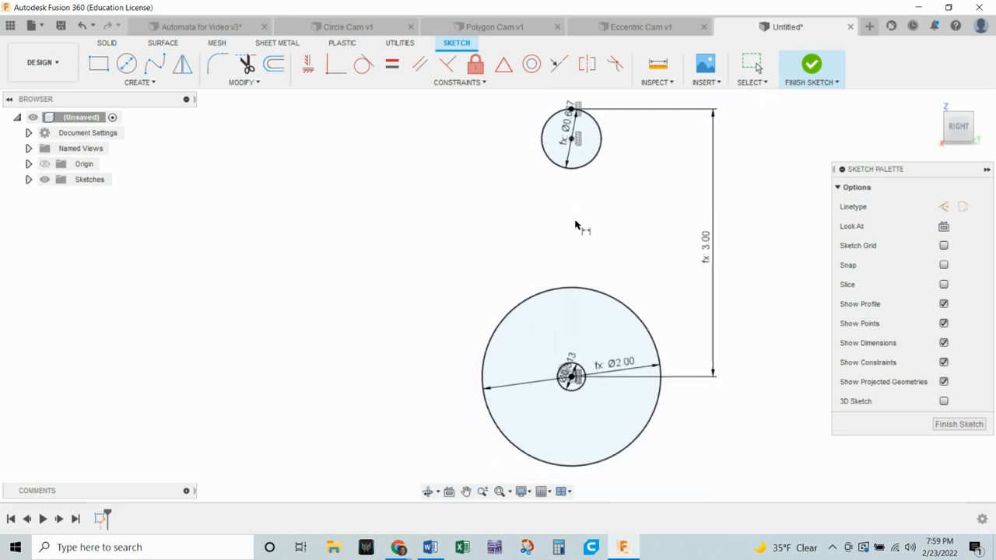
{"action": "key", "text": "Escape"}
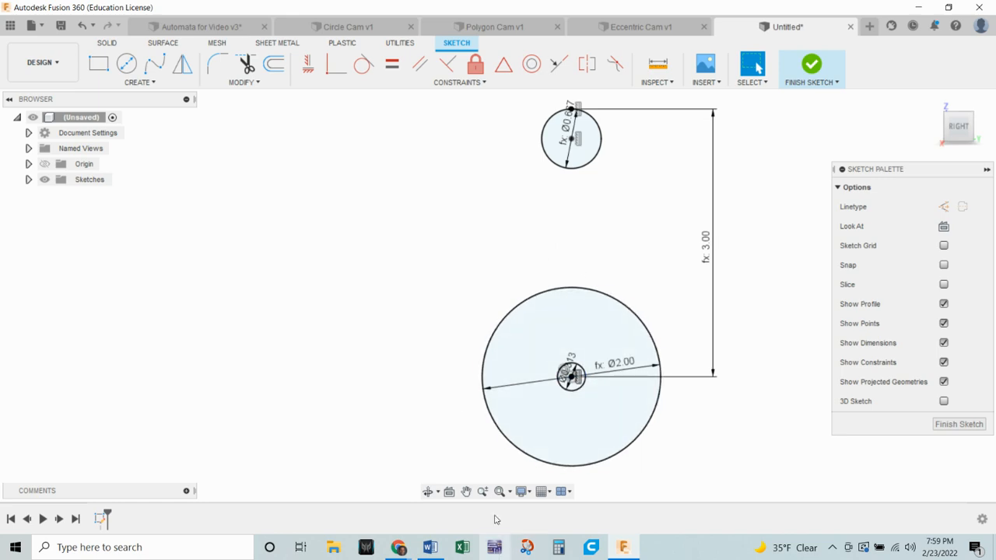
Step: Change the lobeht user parameter's expression to diameter * 1.25
{"action": "left_click", "coordinate": [237, 82]}
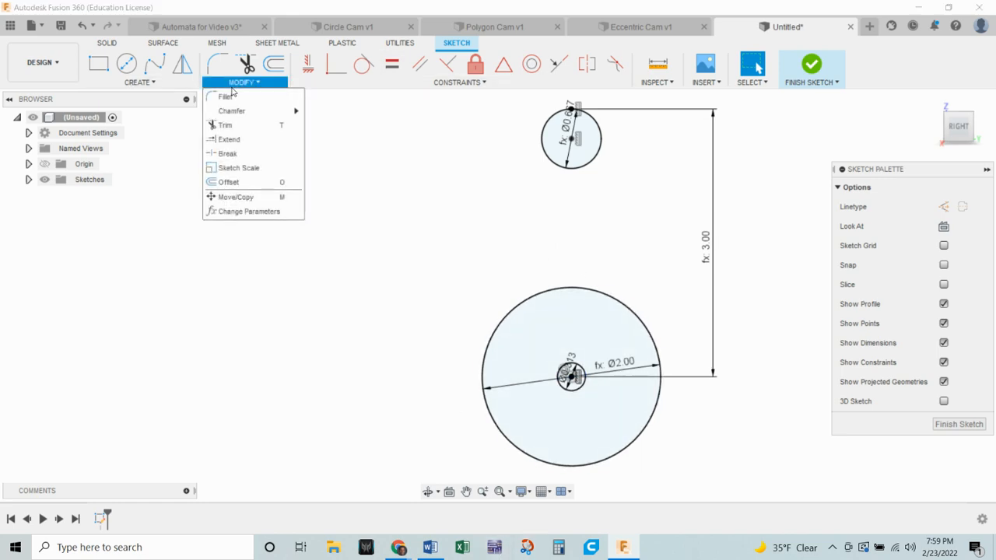
{"action": "left_click", "coordinate": [231, 212]}
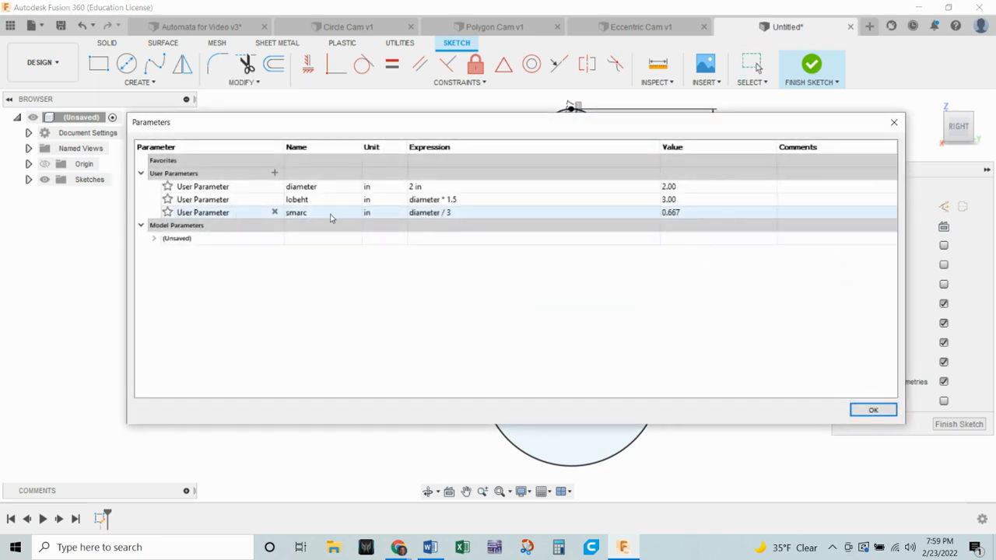
{"action": "double_click", "coordinate": [463, 200]}
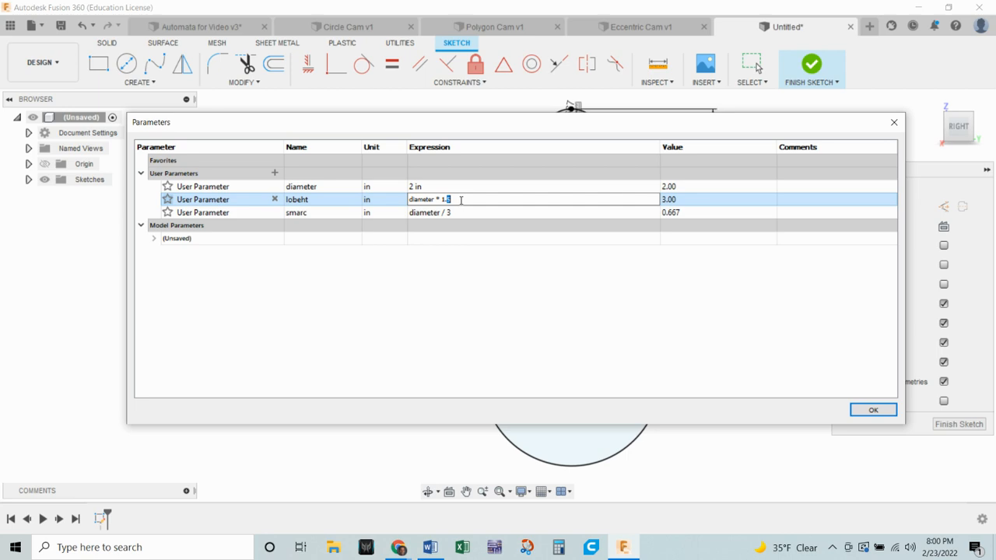
{"action": "key", "text": "Return"}
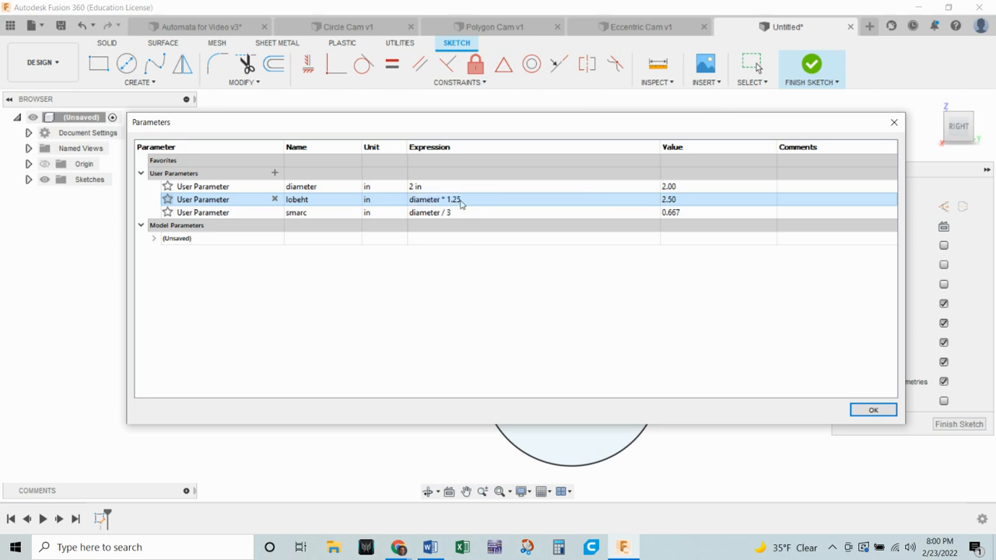
{"action": "left_click", "coordinate": [879, 411]}
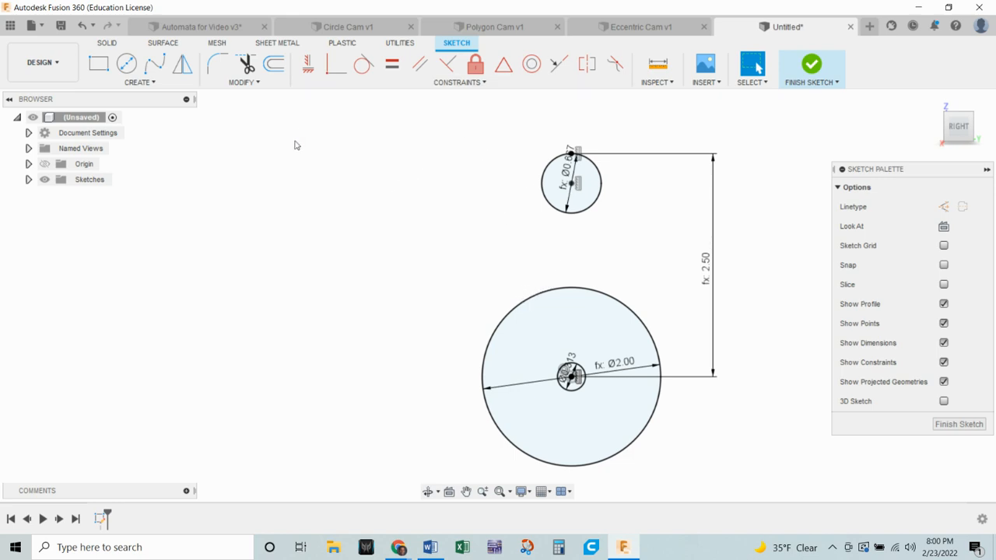
Step: Change the lobeht user parameter's expression to diameter * 1.125
{"action": "left_click", "coordinate": [241, 82]}
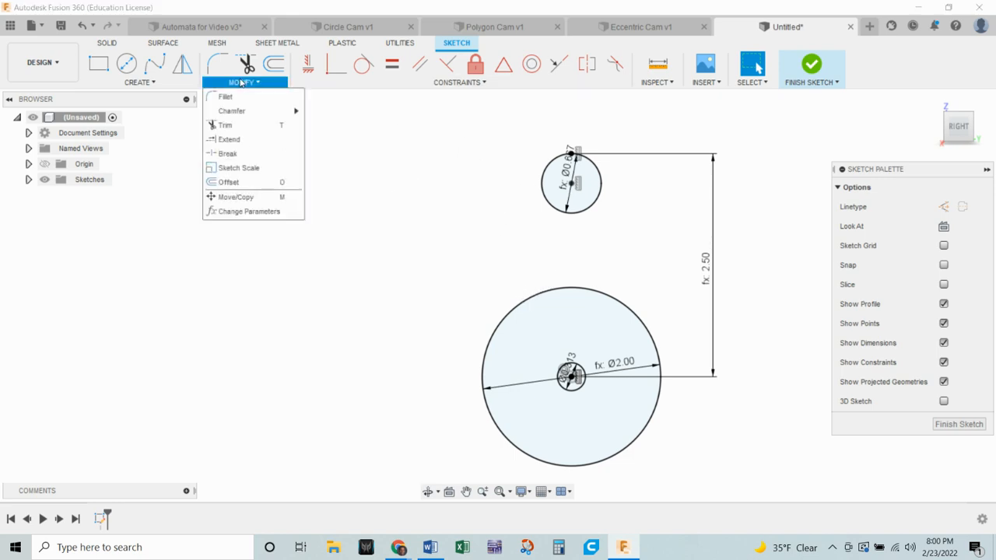
{"action": "left_click", "coordinate": [242, 212]}
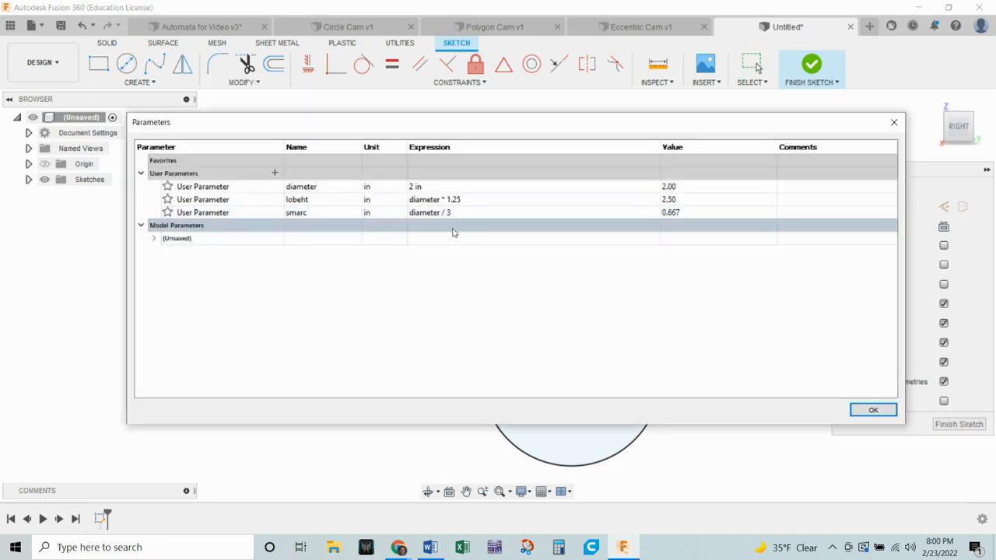
{"action": "double_click", "coordinate": [470, 198]}
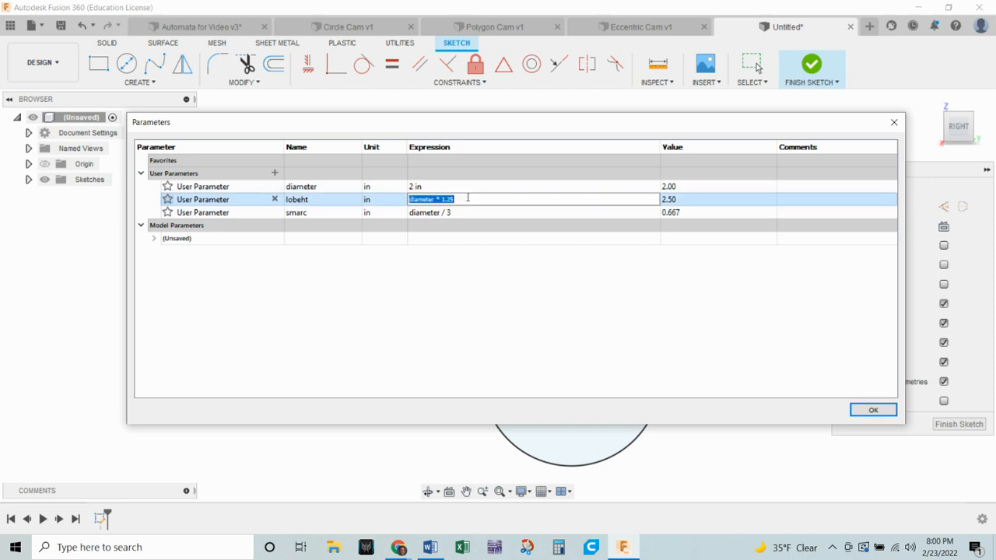
{"action": "left_click", "coordinate": [462, 199]}
{"action": "left_click_drag", "start_coordinate": [449, 199], "coordinate": [441, 199]}
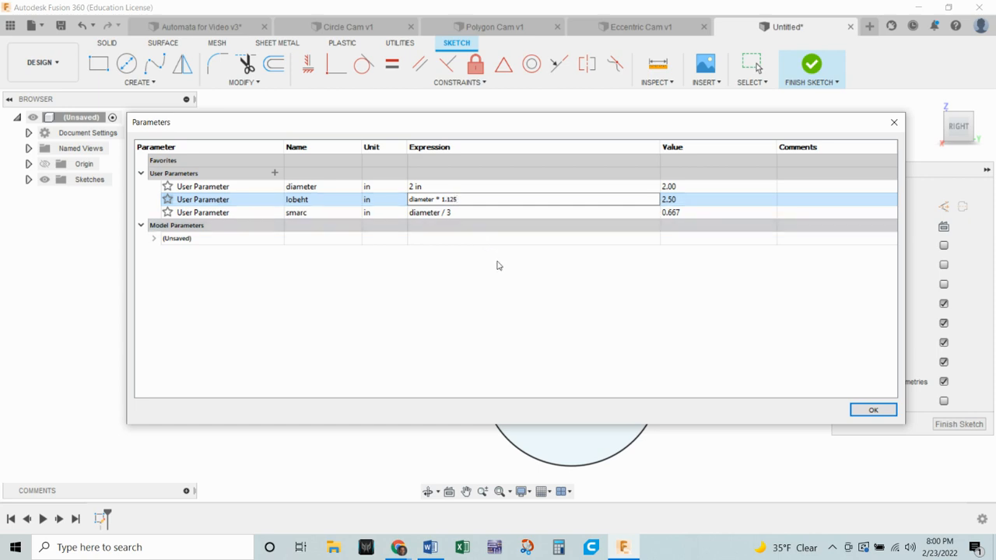
{"action": "key", "text": "Return"}
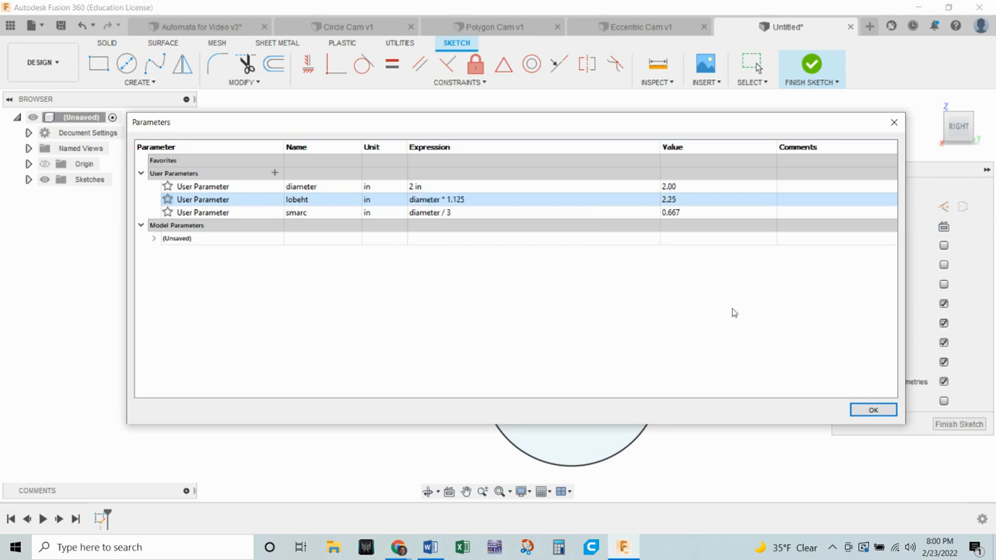
{"action": "left_click", "coordinate": [875, 411]}
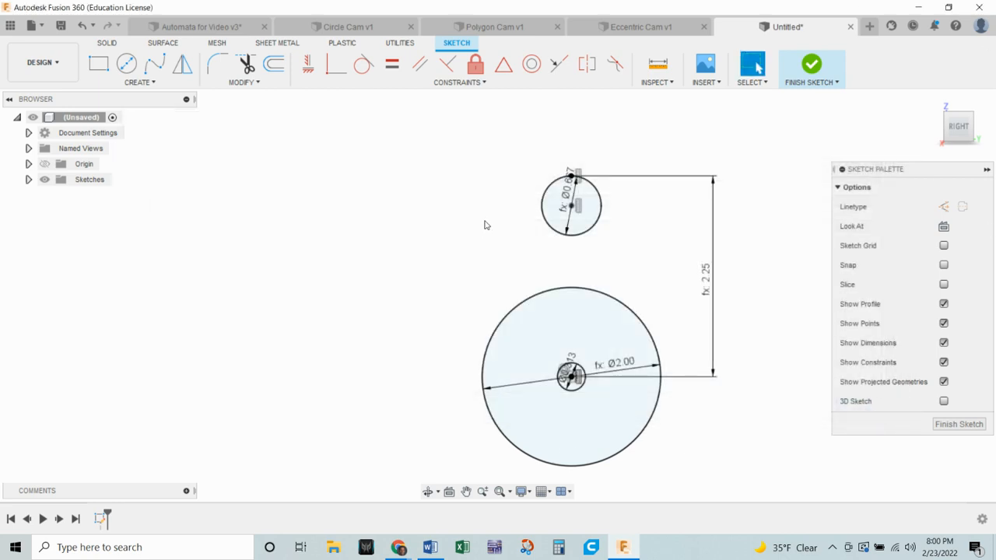
Step: Sketch an outward-bulging 3-point arc from the large circle's left side, level with its centre, to the small circle's upper left edge
{"action": "scroll", "coordinate": [632, 272], "scroll_direction": "down", "scroll_amount": 1}
{"action": "mouse_move", "coordinate": [632, 272]}
{"action": "middle_mouse_down"}
{"action": "mouse_move", "coordinate": [536, 263]}
{"action": "mouse_move", "coordinate": [559, 264]}
{"action": "middle_mouse_up"}
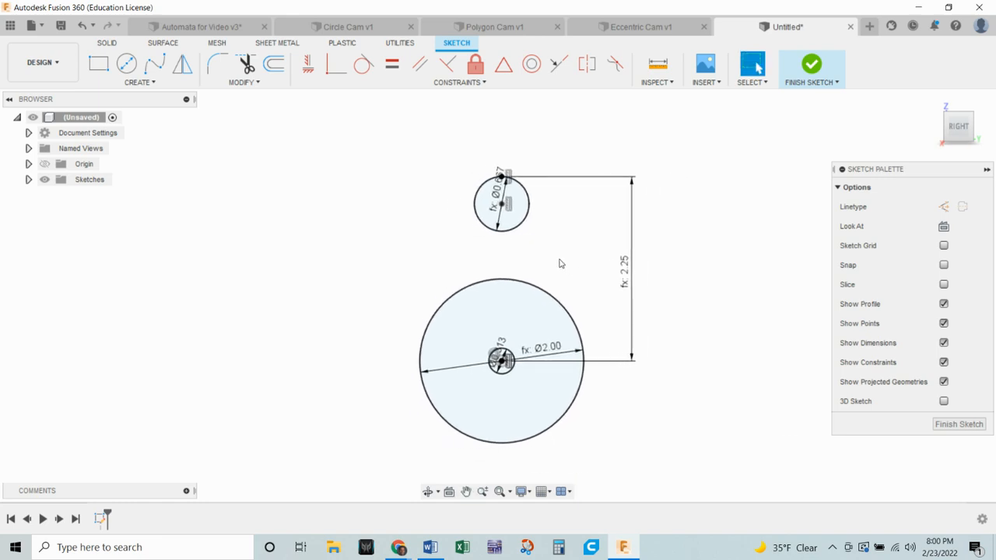
{"action": "scroll", "coordinate": [550, 206], "scroll_direction": "up", "scroll_amount": 1}
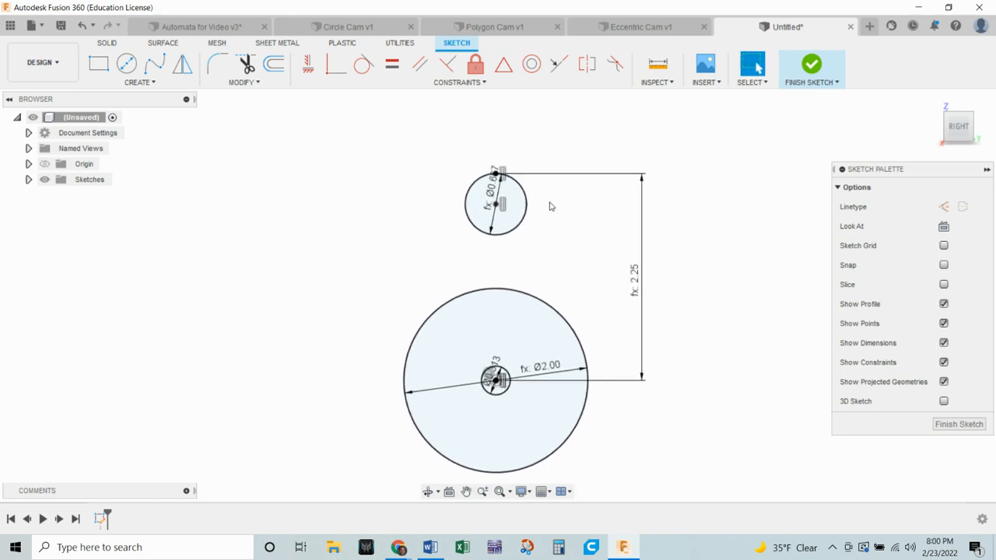
{"action": "scroll", "coordinate": [563, 224], "scroll_direction": "up", "scroll_amount": 1}
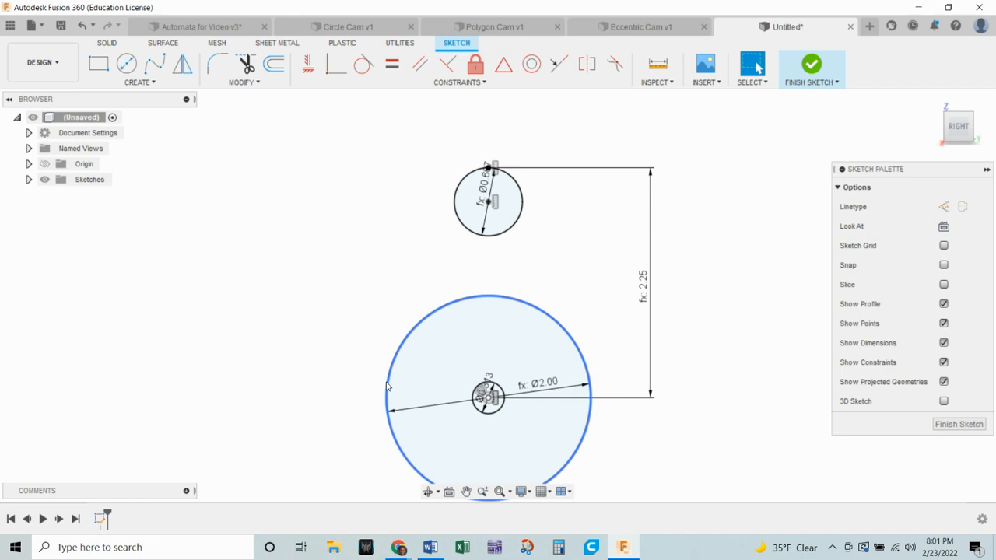
{"action": "left_click", "coordinate": [139, 82]}
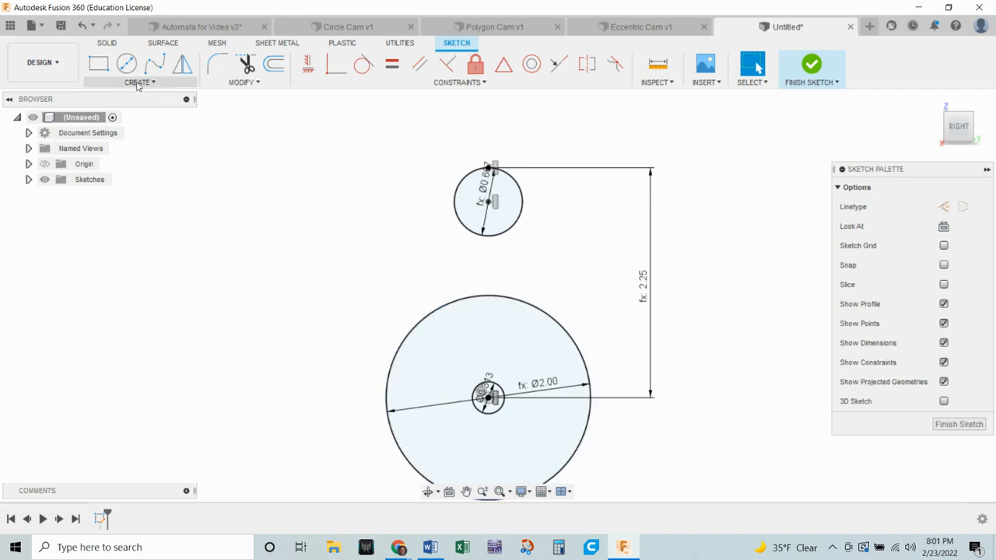
{"action": "mouse_move", "coordinate": [108, 146]}
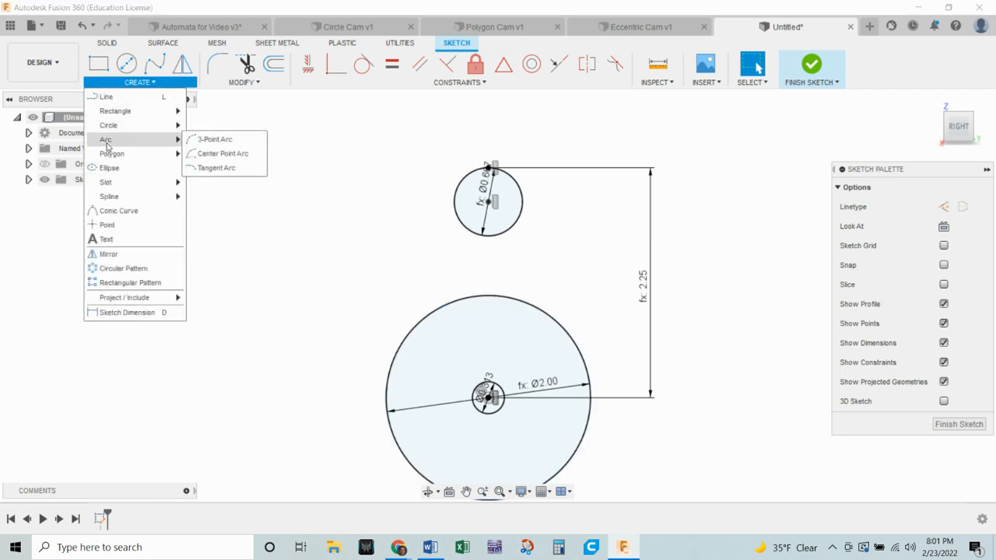
{"action": "left_click", "coordinate": [215, 139]}
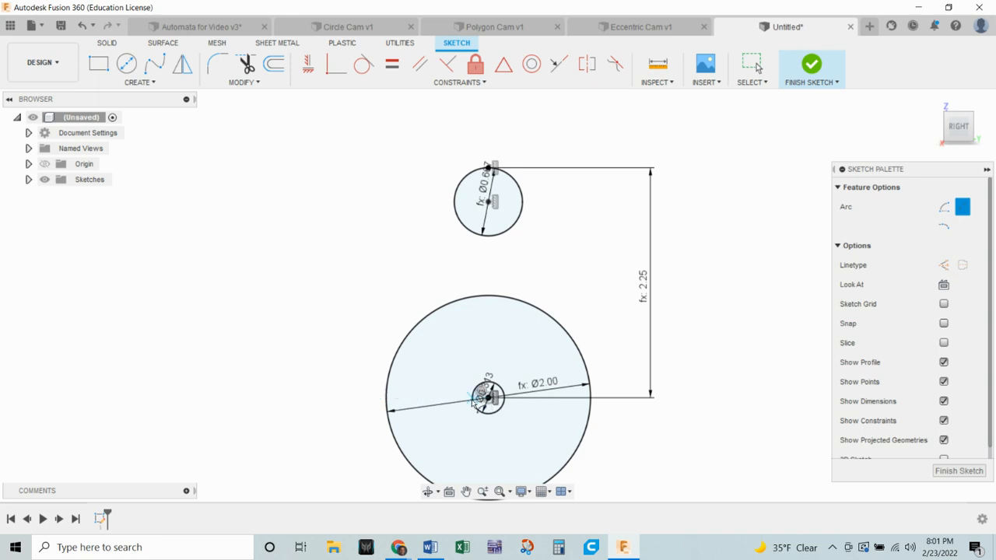
{"action": "left_click", "coordinate": [389, 400]}
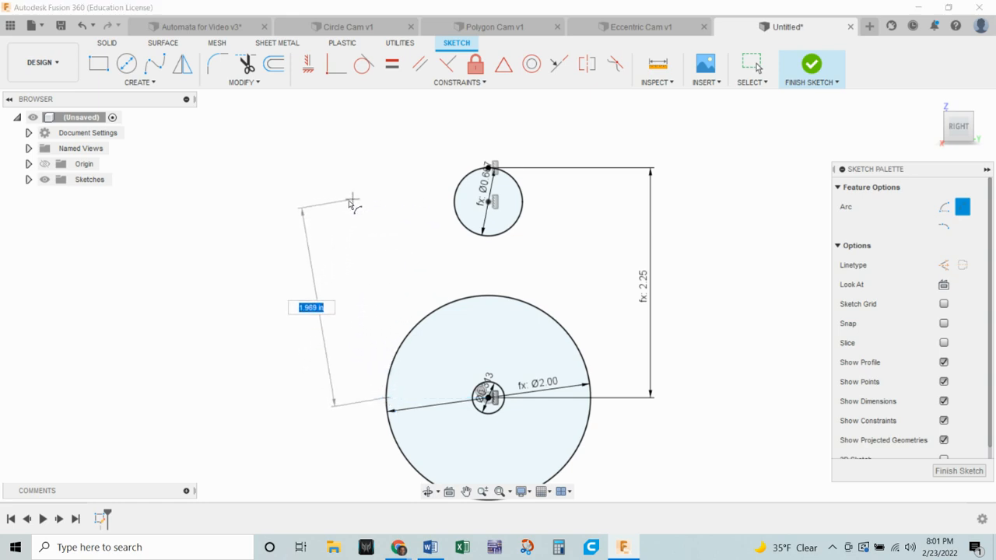
{"action": "left_click", "coordinate": [457, 192]}
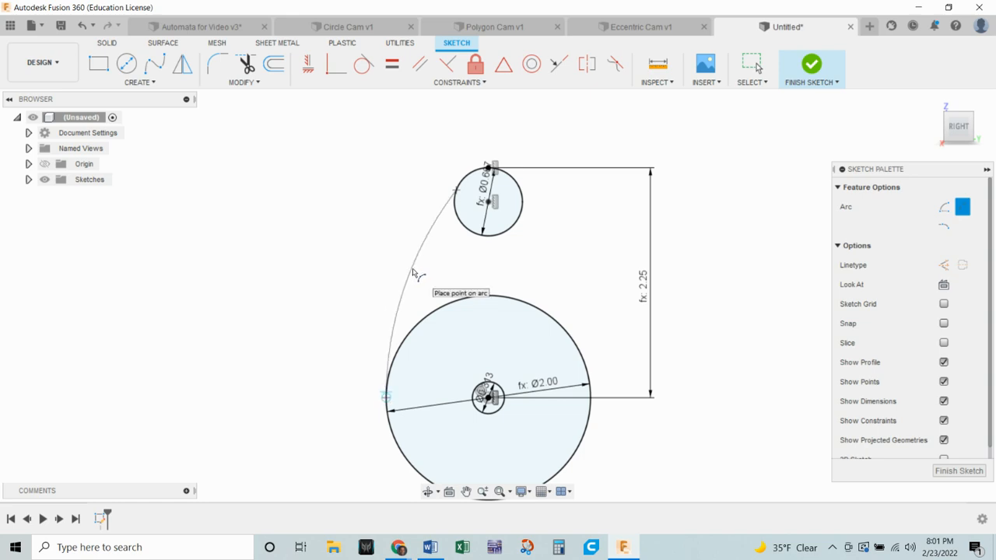
{"action": "left_click", "coordinate": [413, 272]}
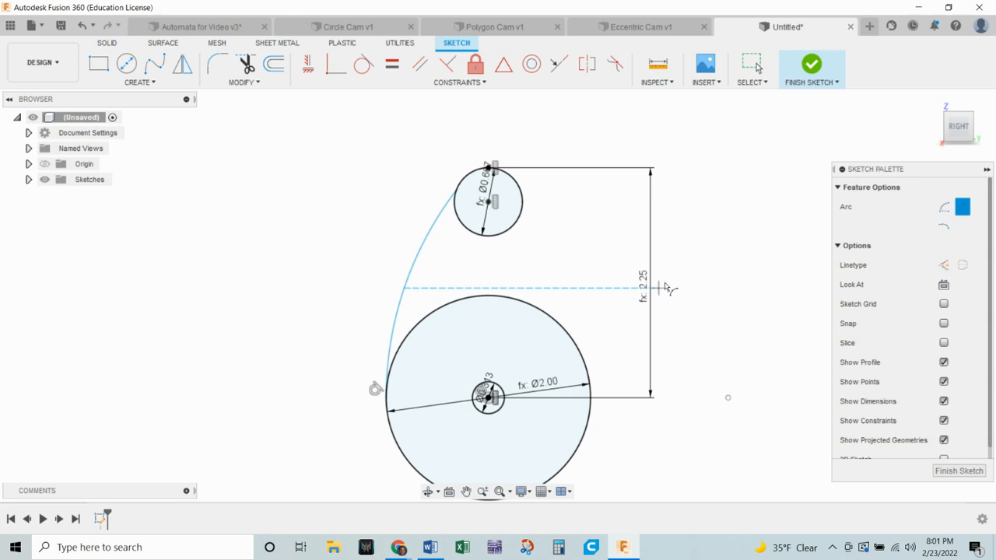
Step: Sketch an outward-bulging 3-point arc from the large circle's right side, level with its centre, to the small circle's upper right edge
{"action": "left_click", "coordinate": [492, 398]}
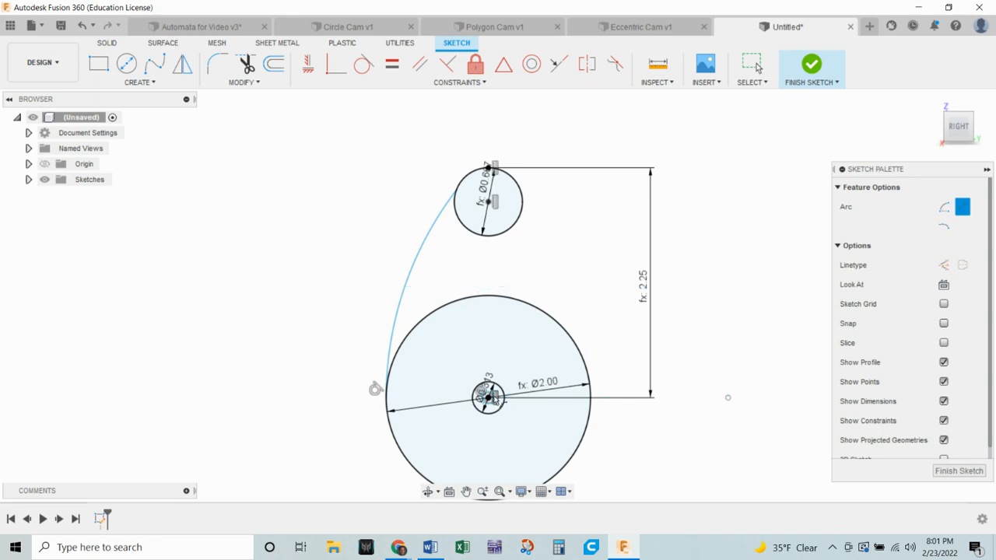
{"action": "left_click", "coordinate": [593, 400]}
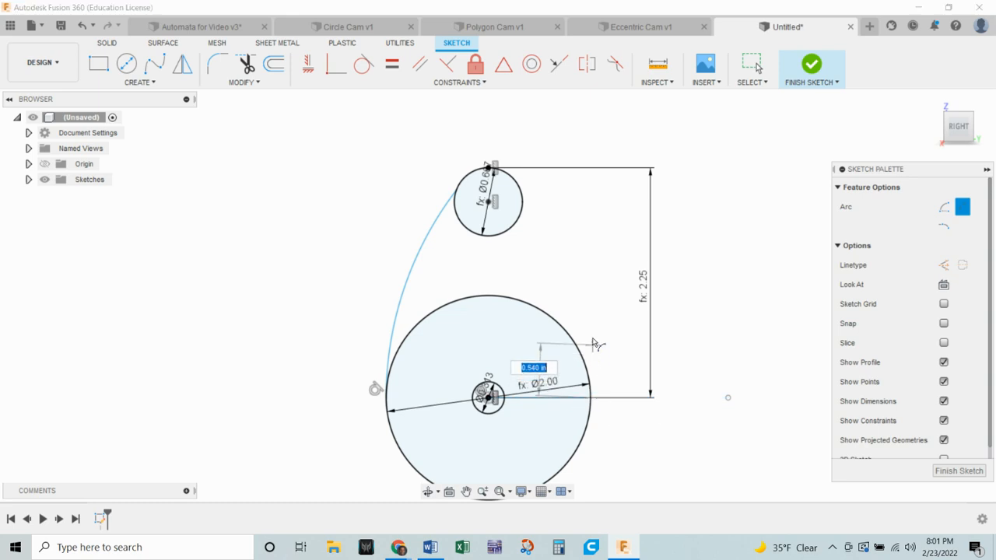
{"action": "left_click", "coordinate": [522, 191]}
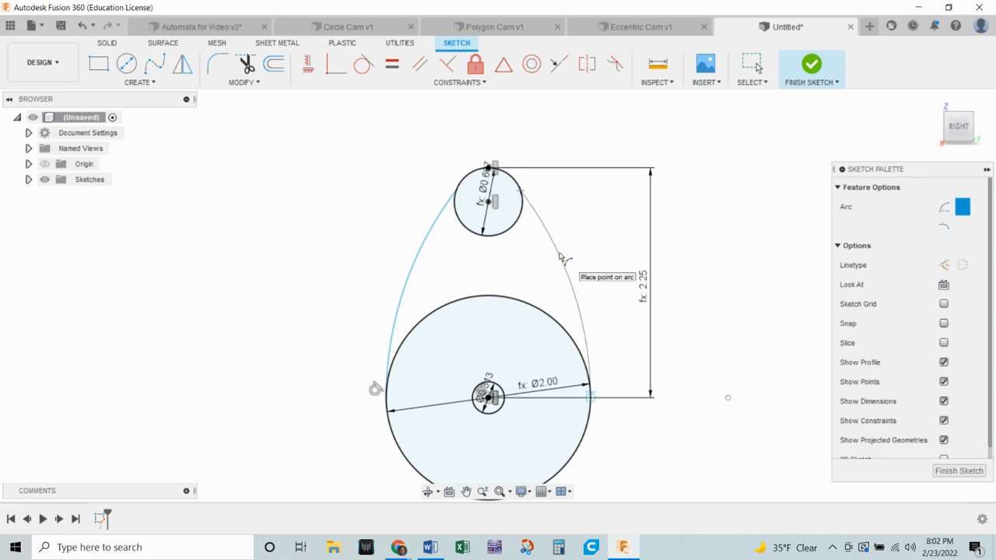
{"action": "left_click", "coordinate": [559, 258]}
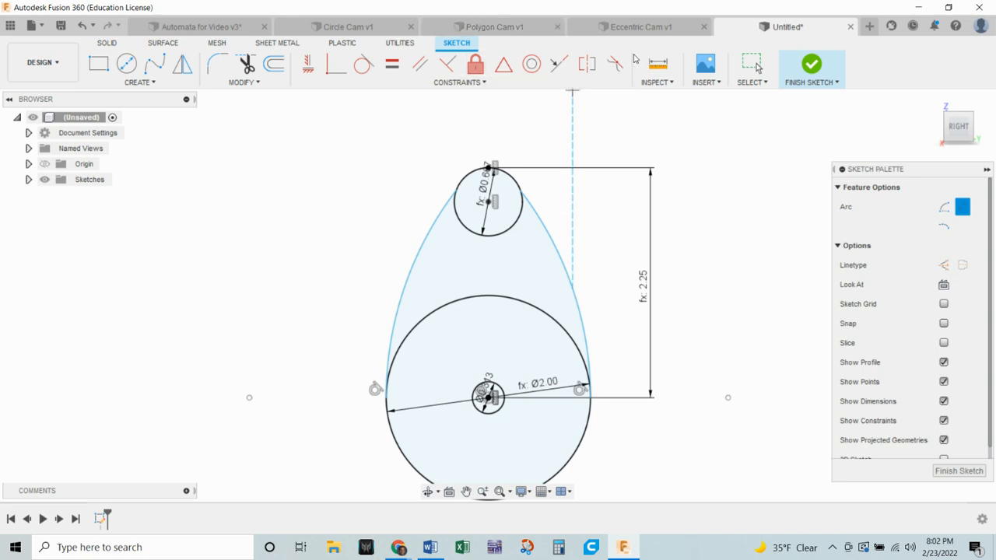
Step: Make the left and right side arcs tangent to the small upper circle
{"action": "left_click", "coordinate": [364, 65]}
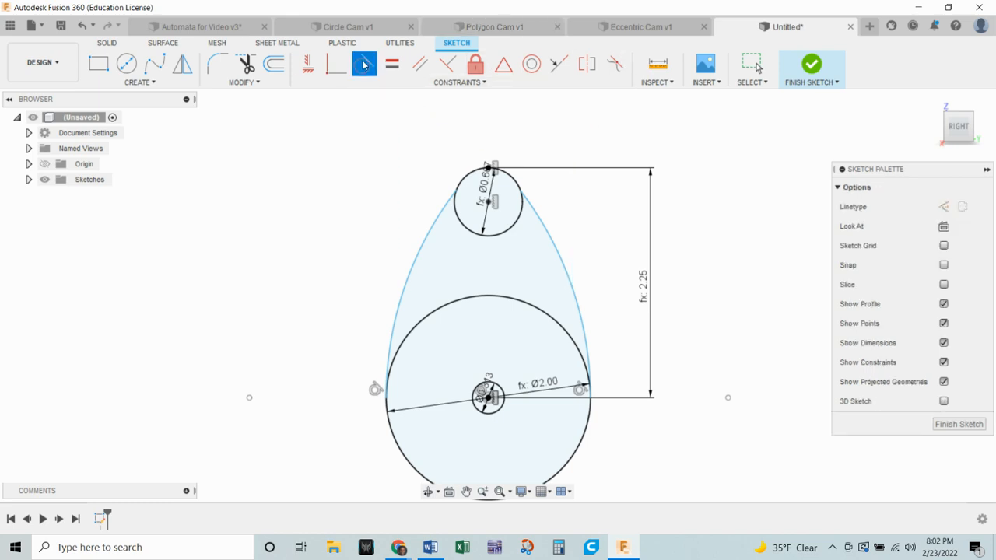
{"action": "left_click", "coordinate": [441, 214]}
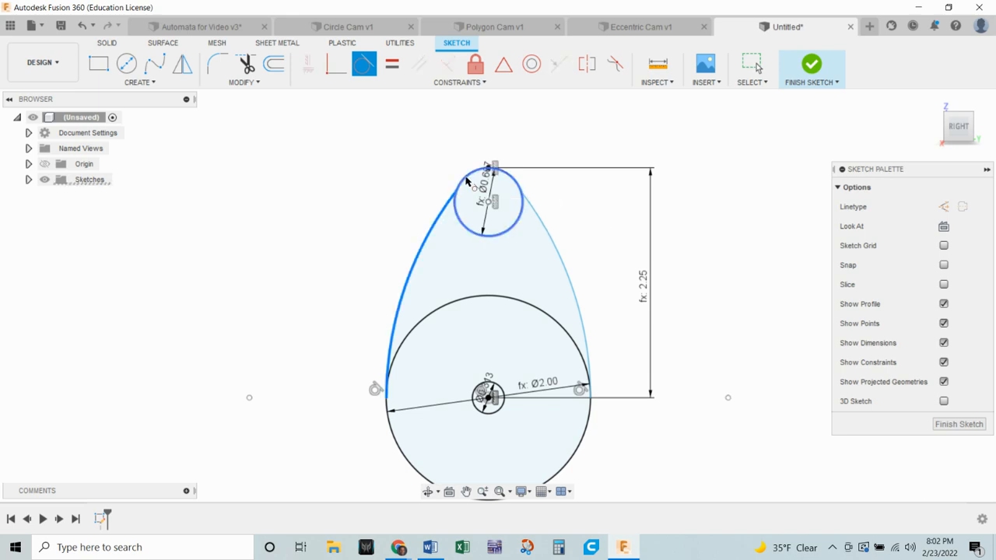
{"action": "left_click", "coordinate": [467, 181]}
{"action": "left_click", "coordinate": [557, 225]}
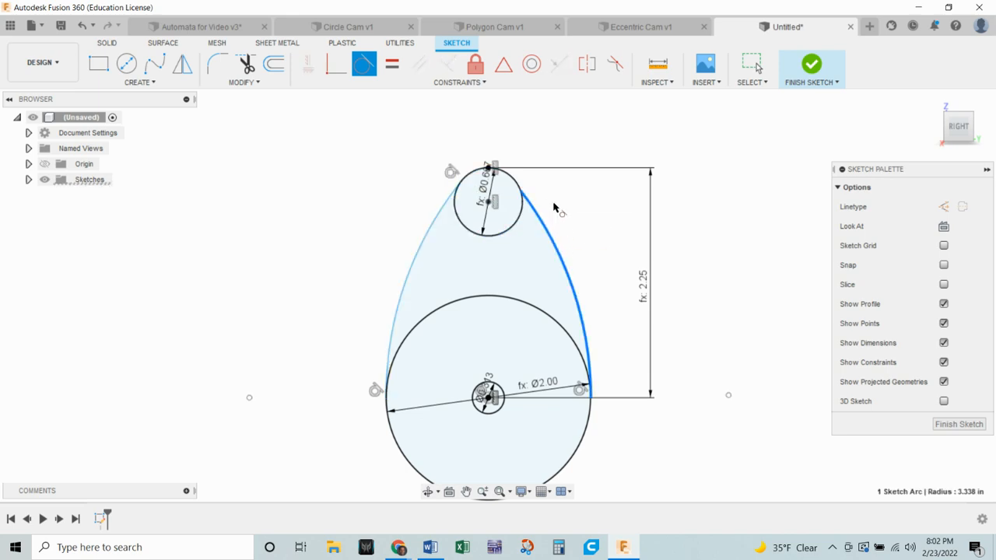
{"action": "left_click", "coordinate": [520, 192]}
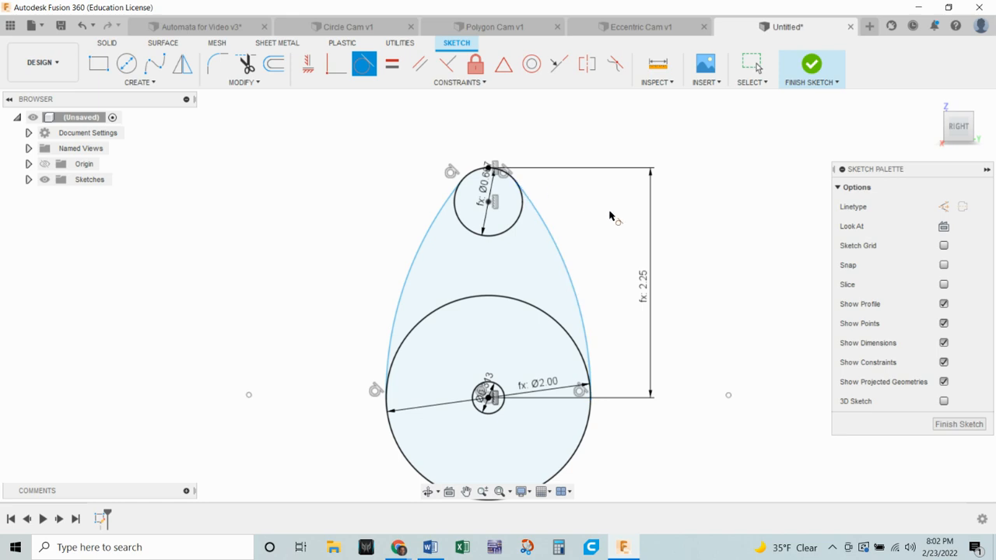
Step: Change the lobeht user parameter's expression to diameter * 0.9
{"action": "scroll", "coordinate": [618, 255], "scroll_direction": "down", "scroll_amount": 3}
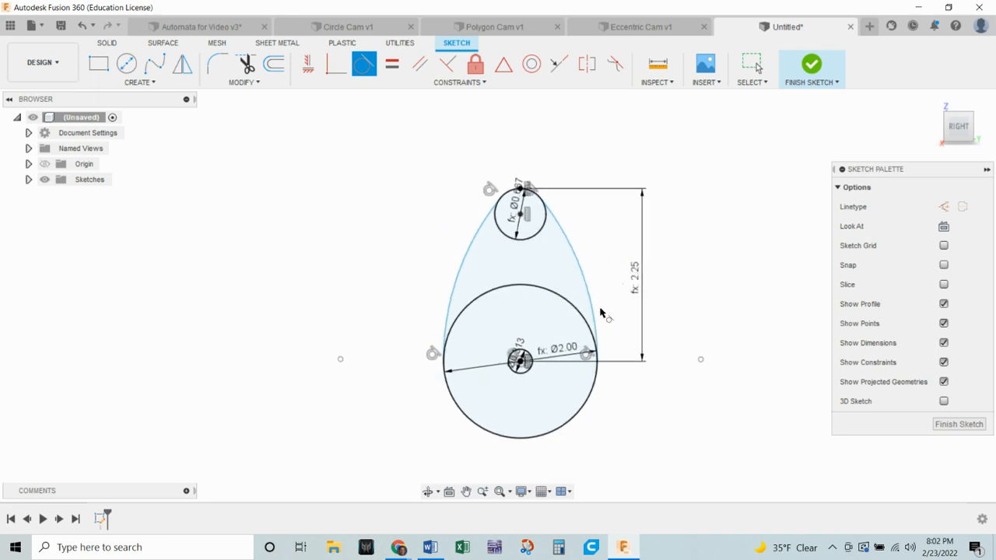
{"action": "scroll", "coordinate": [627, 379], "scroll_direction": "down", "scroll_amount": 1}
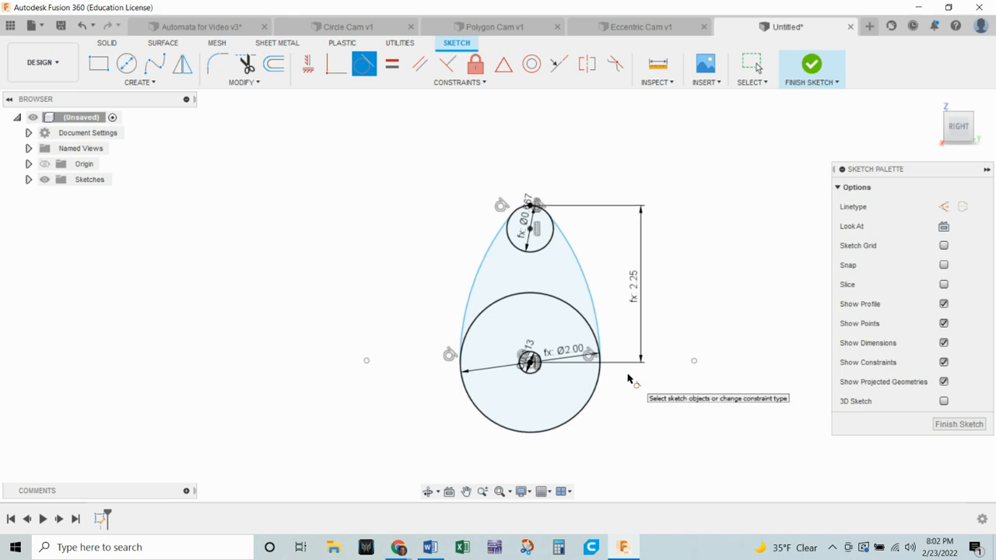
{"action": "scroll", "coordinate": [629, 379], "scroll_direction": "up", "scroll_amount": 2}
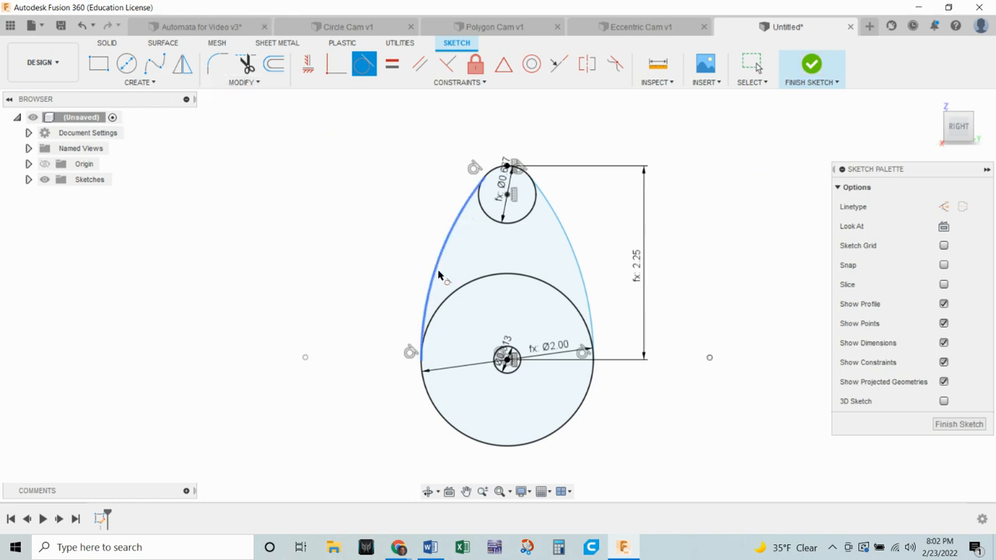
{"action": "left_click", "coordinate": [236, 83]}
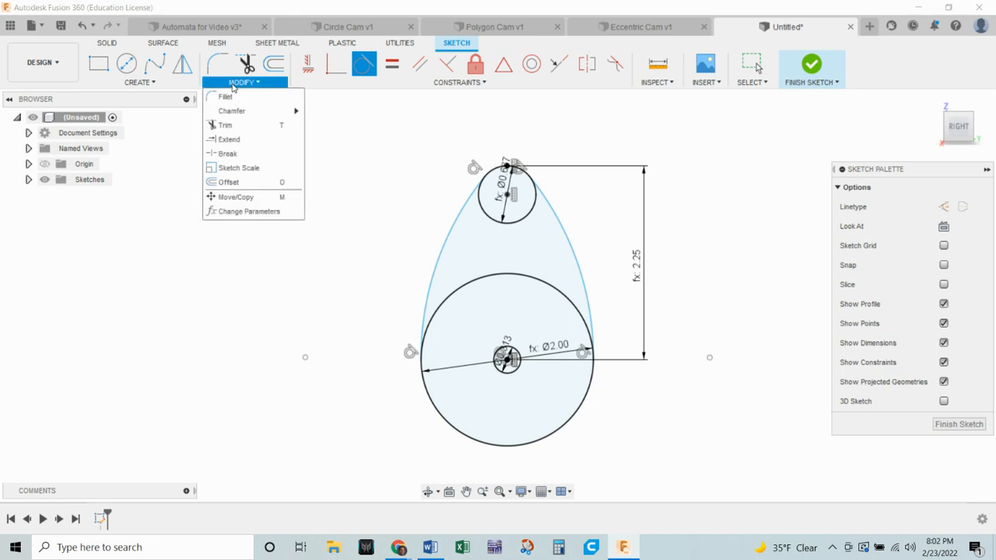
{"action": "left_click", "coordinate": [248, 211]}
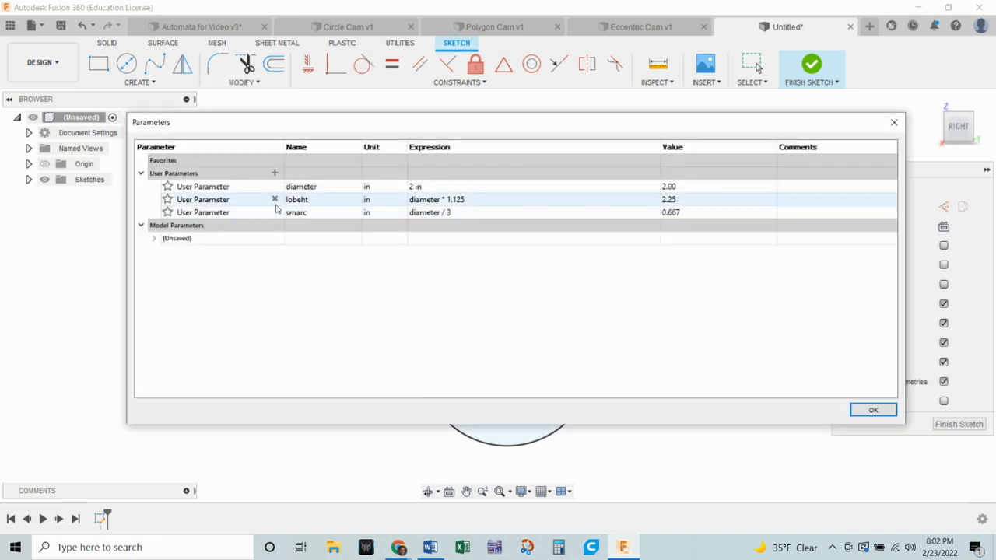
{"action": "double_click", "coordinate": [471, 199]}
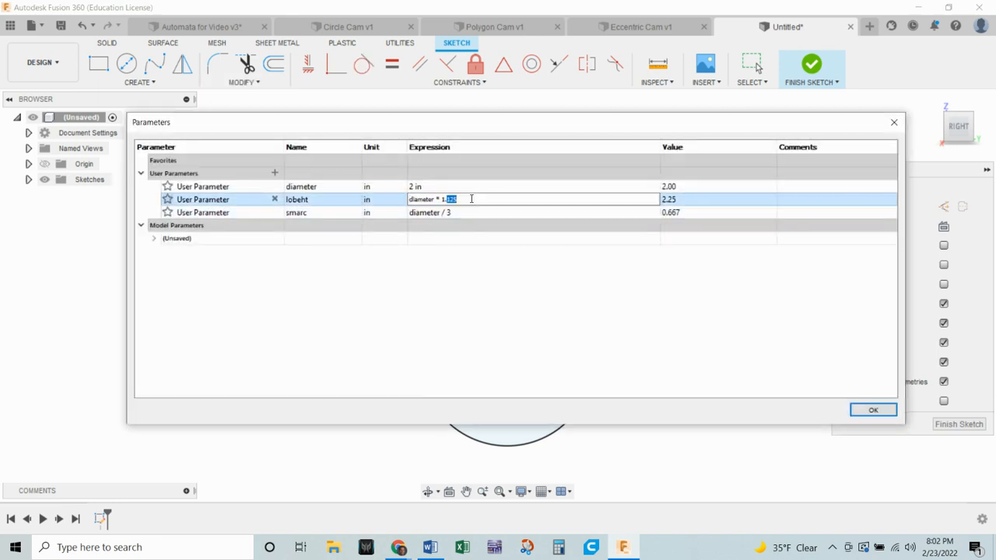
{"action": "mouse_move", "coordinate": [461, 200]}
{"action": "left_mouse_down"}
{"action": "mouse_move", "coordinate": [431, 200]}
{"action": "mouse_move", "coordinate": [446, 200]}
{"action": "left_mouse_up"}
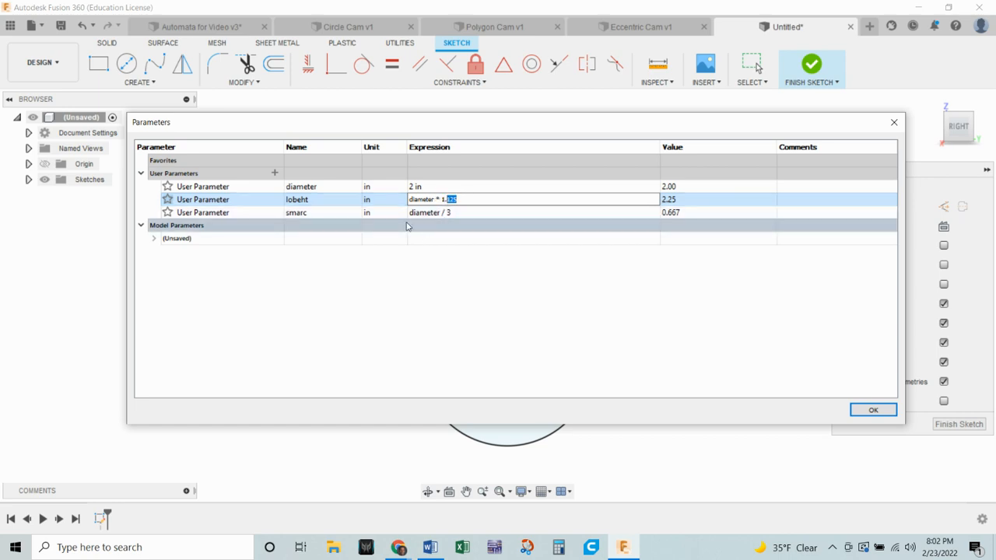
{"action": "key", "text": "BackSpace"}
{"action": "type", "text": ".9"}
{"action": "key", "text": "Return"}
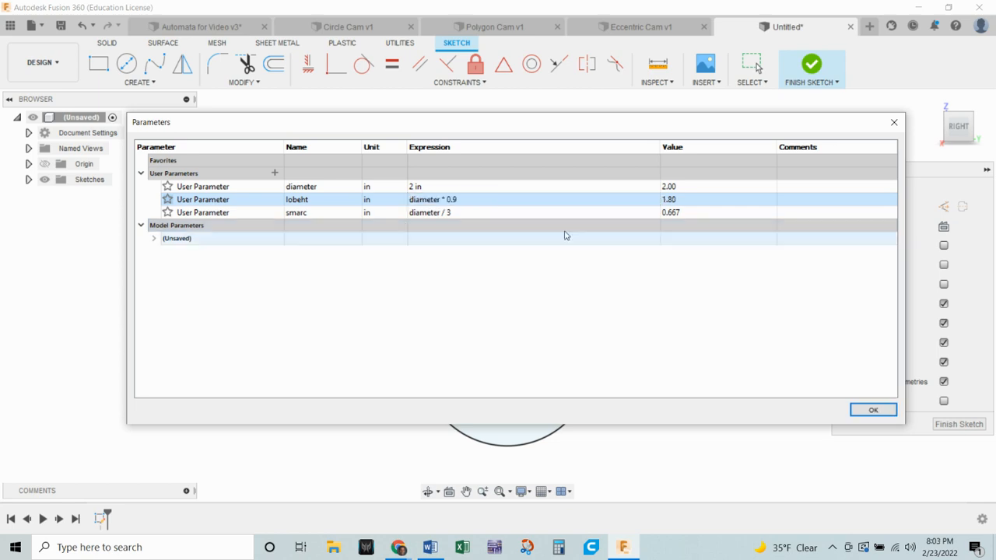
{"action": "left_click", "coordinate": [870, 410]}
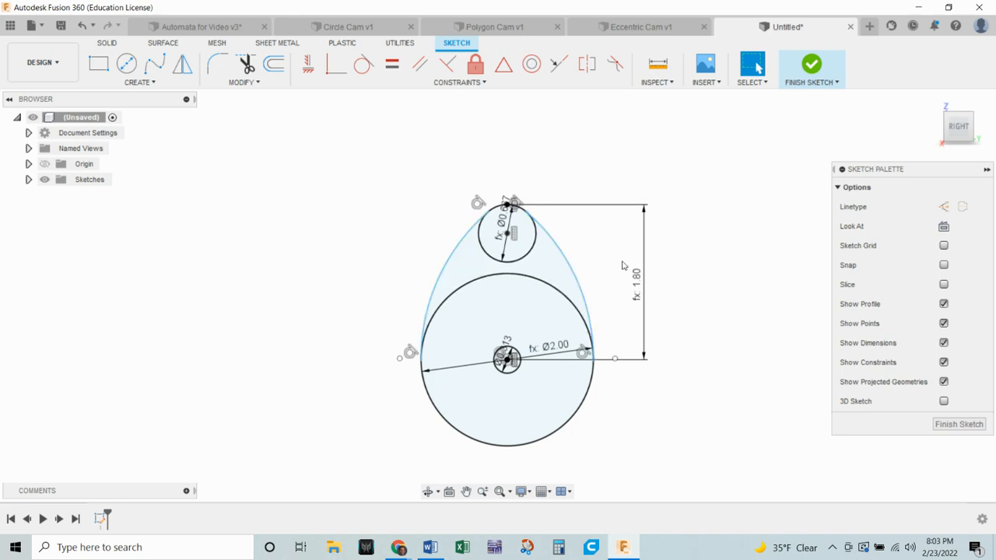
Step: Pull the right and left side arcs inward to test how freely they still move
{"action": "mouse_move", "coordinate": [583, 277]}
{"action": "left_mouse_down"}
{"action": "mouse_move", "coordinate": [592, 271]}
{"action": "mouse_move", "coordinate": [571, 277]}
{"action": "left_mouse_up"}
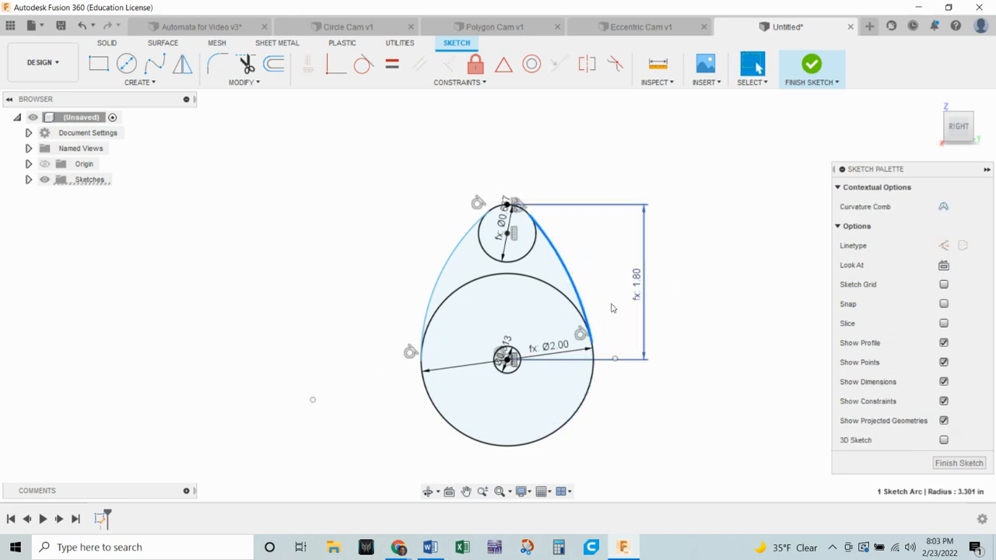
{"action": "left_click_drag", "start_coordinate": [437, 290], "coordinate": [442, 289]}
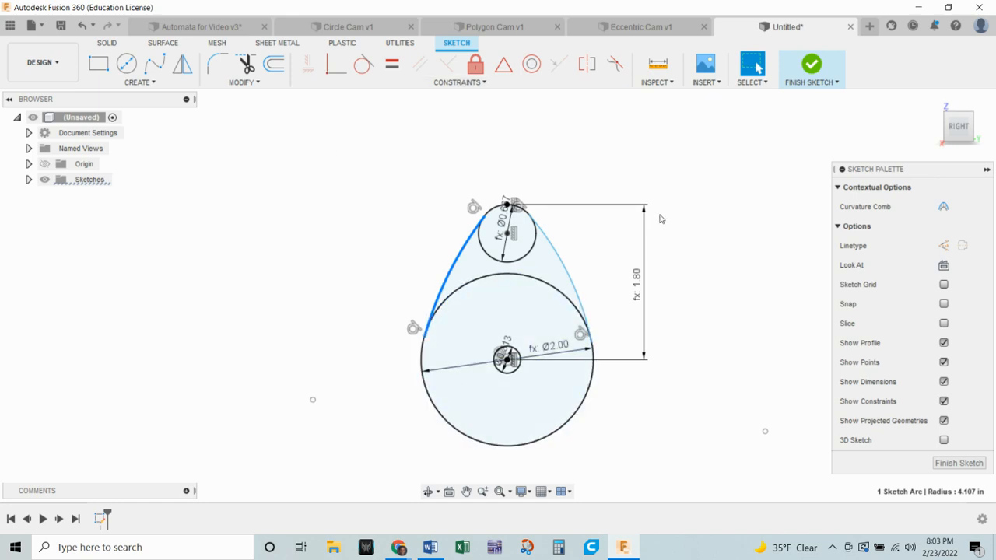
{"action": "left_click", "coordinate": [679, 160]}
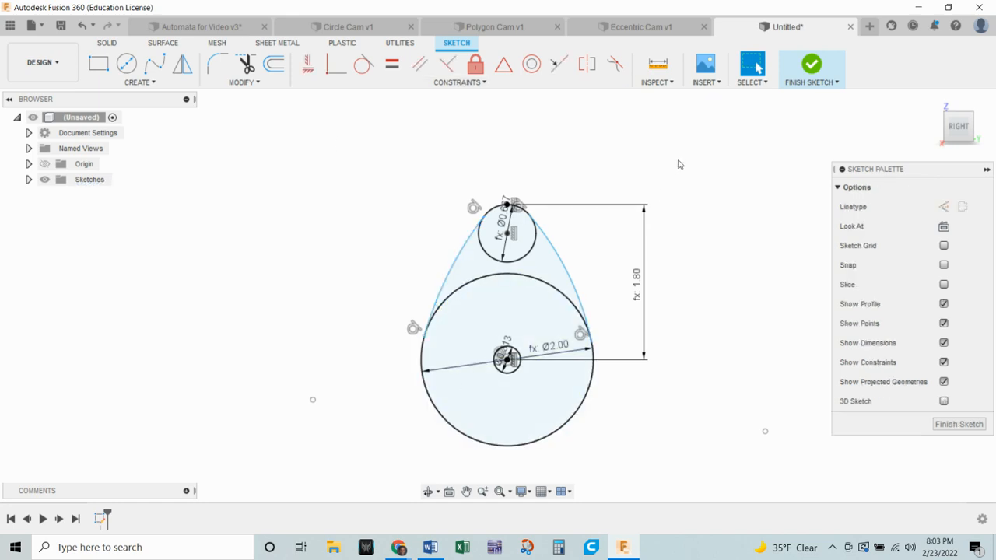
Step: Constrain the lower endpoints of both side arcs to be horizontally level with the large circle's centre
{"action": "left_click", "coordinate": [308, 68]}
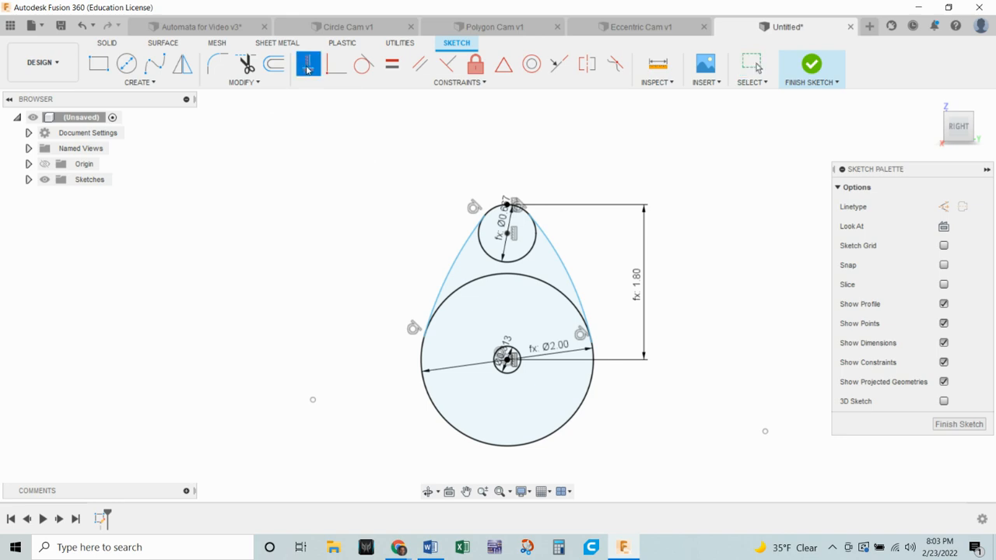
{"action": "left_click", "coordinate": [425, 341]}
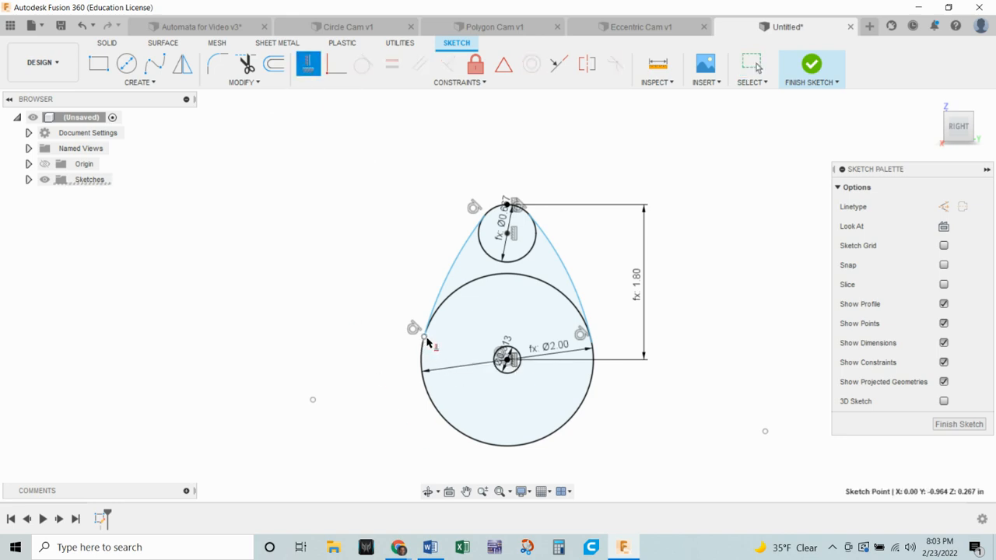
{"action": "left_click", "coordinate": [504, 363]}
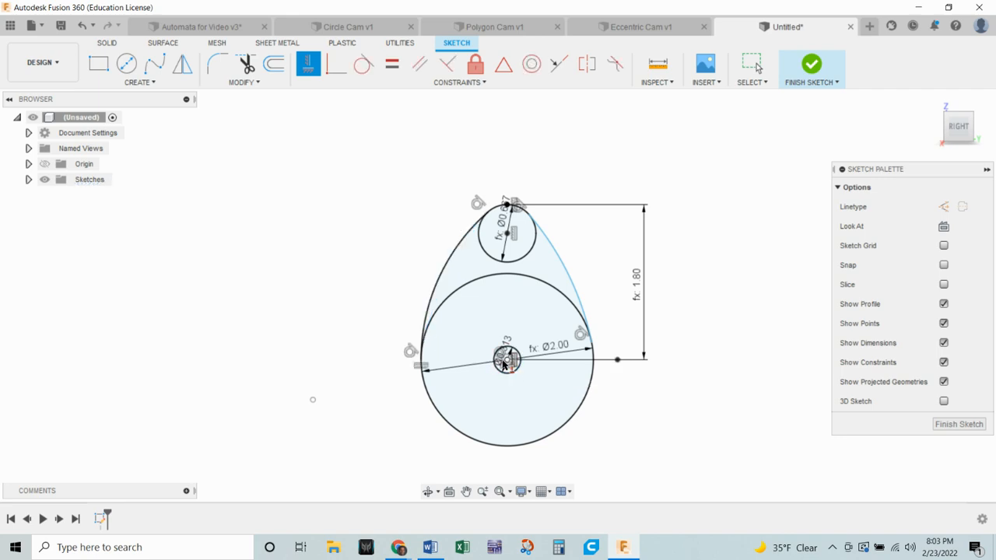
{"action": "left_click", "coordinate": [591, 343]}
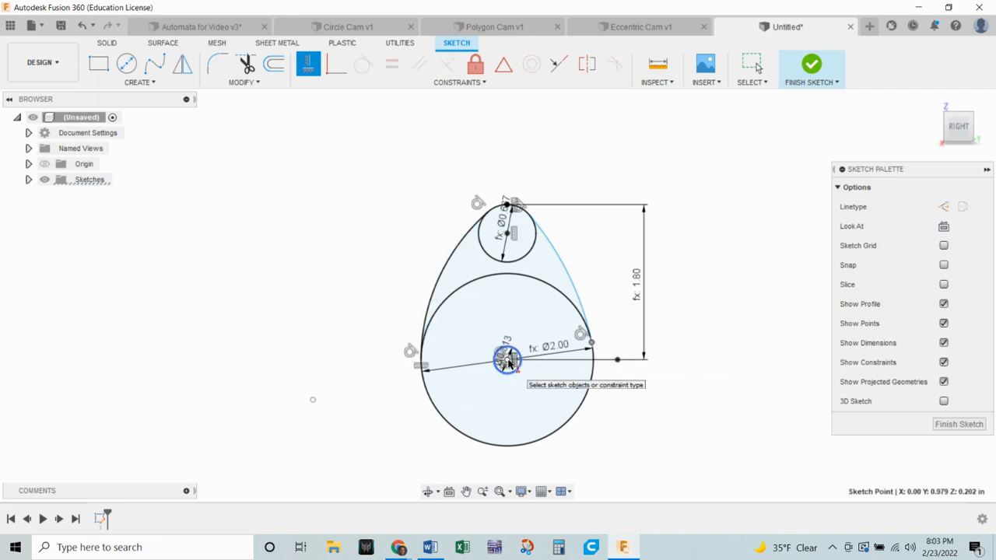
{"action": "left_click", "coordinate": [510, 360]}
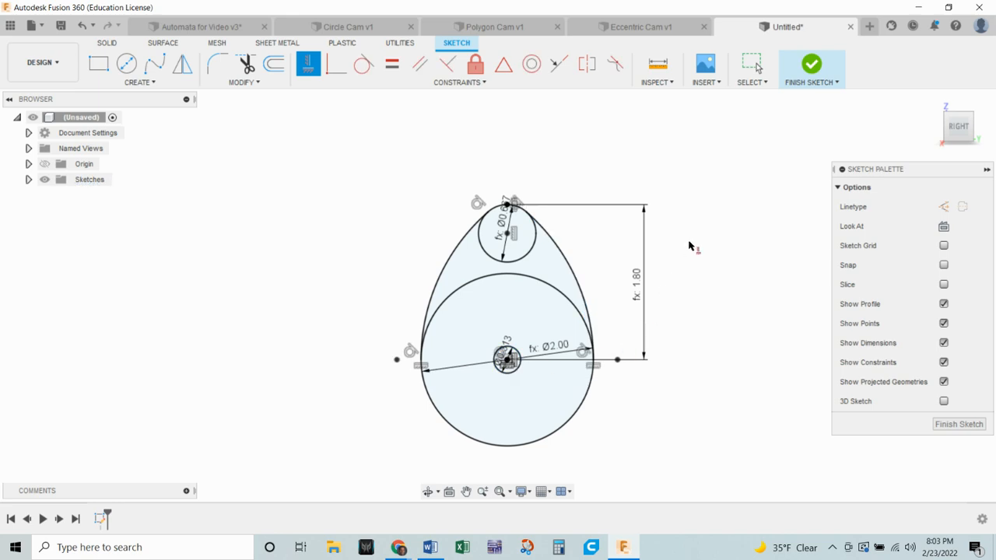
{"action": "key", "text": "Escape"}
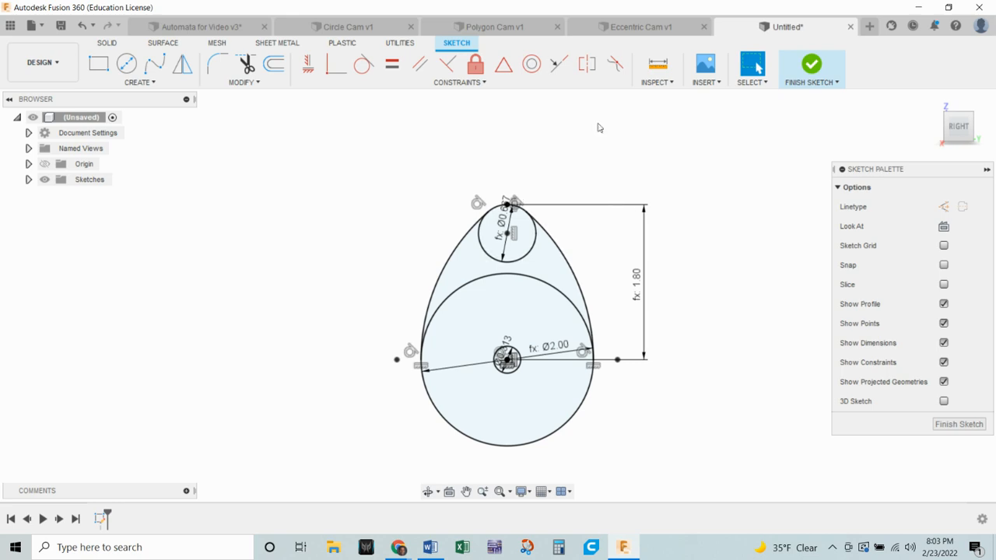
Step: Finish the sketch and extrude the cam's three profiles 0.25 in as a new body, leaving out the centre hole
{"action": "left_click", "coordinate": [812, 65]}
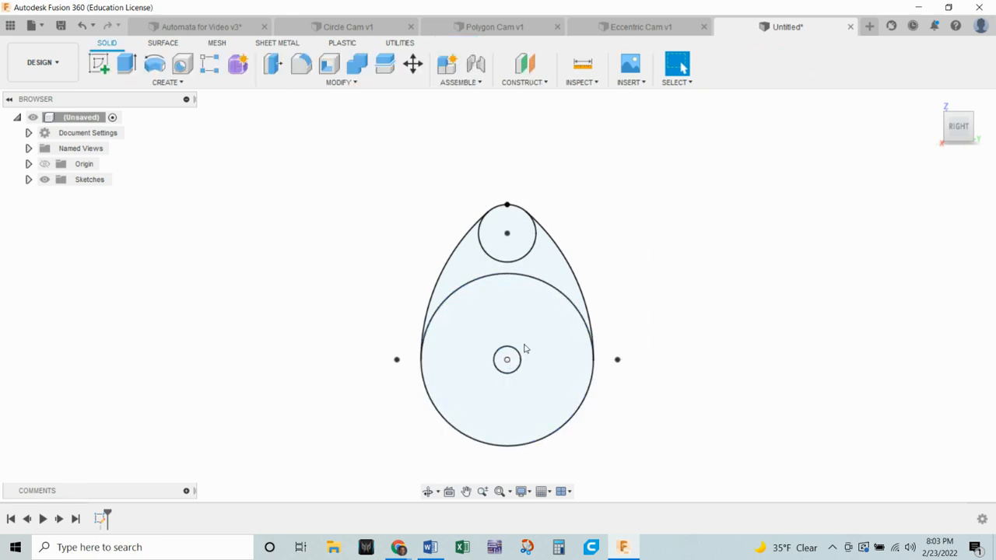
{"action": "left_click", "coordinate": [127, 64]}
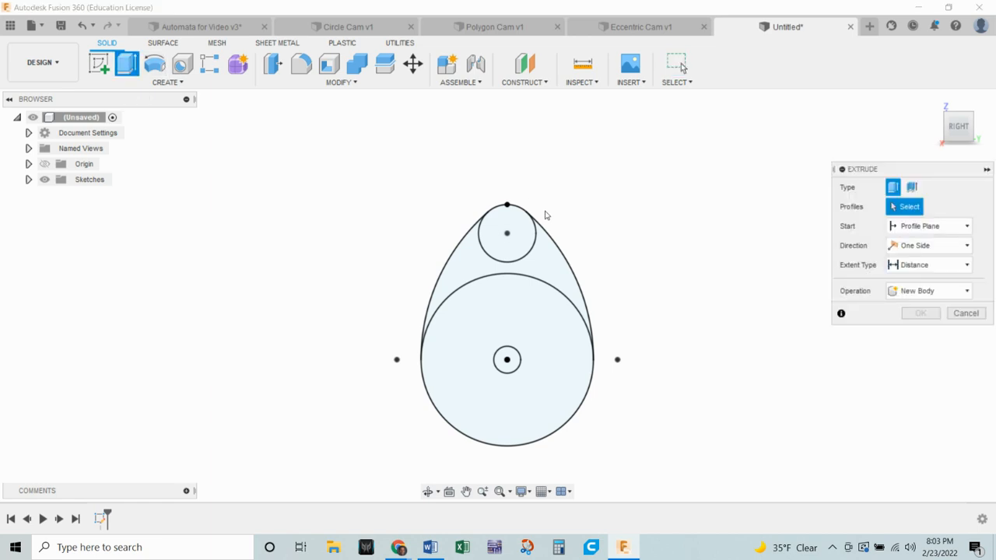
{"action": "left_click", "coordinate": [510, 235]}
{"action": "left_click", "coordinate": [554, 277]}
{"action": "left_click", "coordinate": [544, 320]}
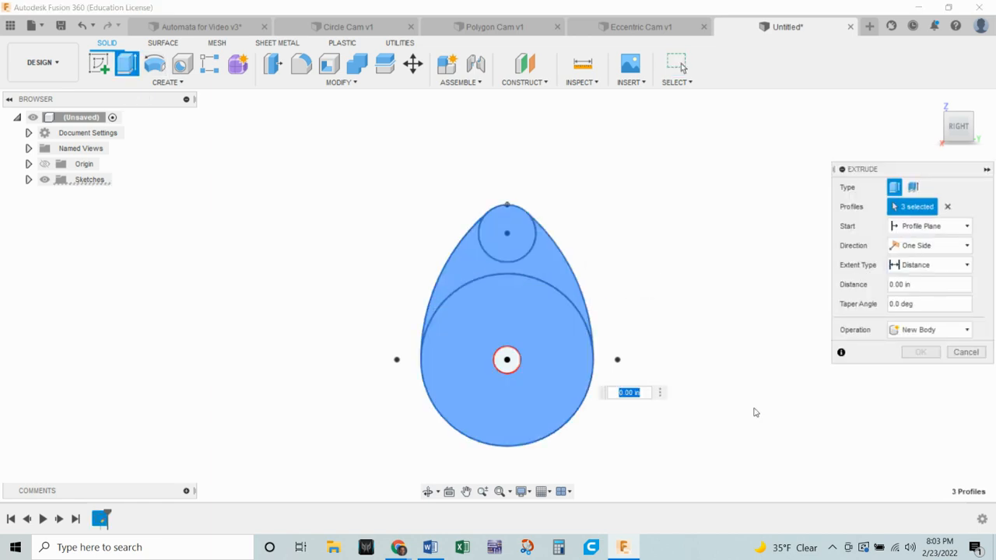
{"action": "type", "text": ".25"}
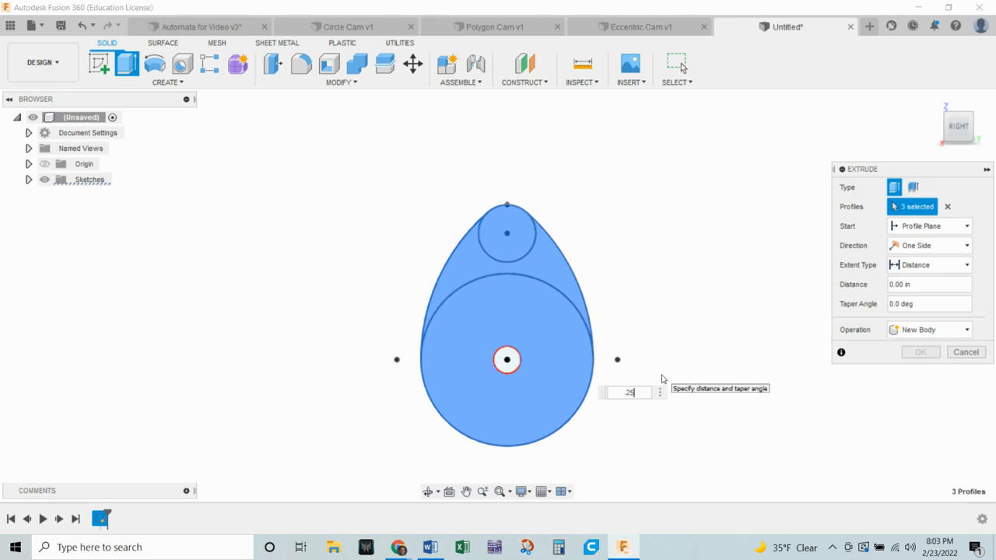
{"action": "key", "text": "Return"}
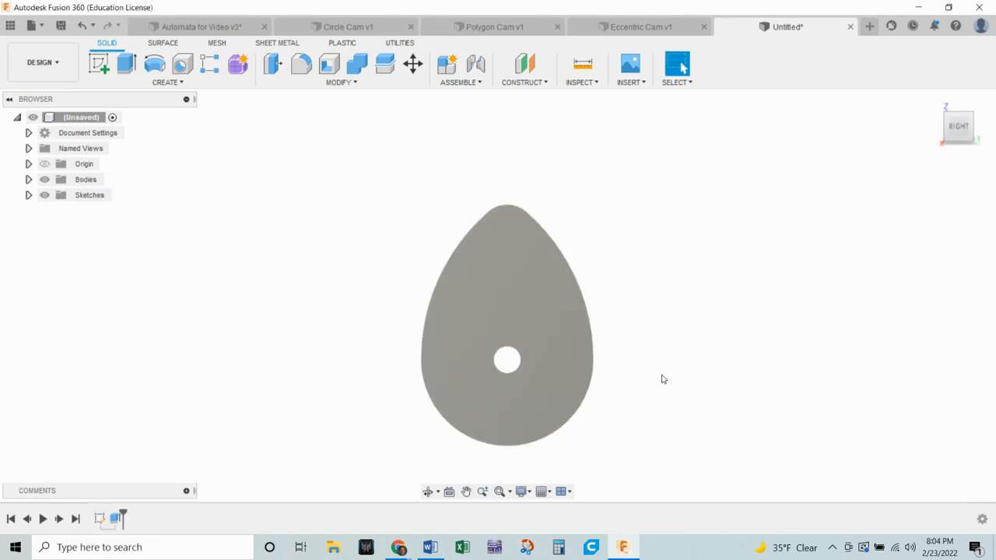
Step: Save the design as Pear Cam in the Automata folder
{"action": "middle_click_drag", "start_coordinate": [663, 379], "coordinate": [595, 378], "text": "shift"}
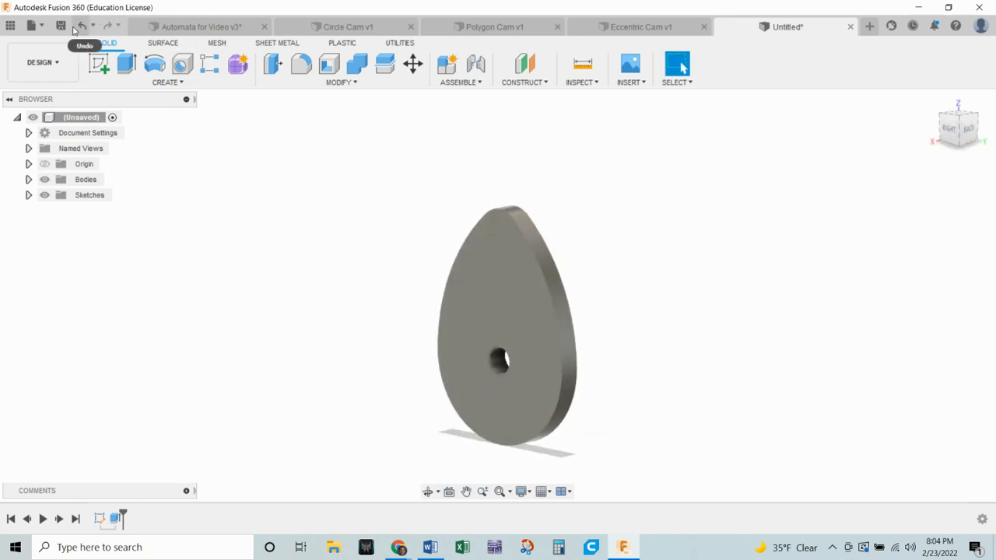
{"action": "key", "text": "ctrl+s"}
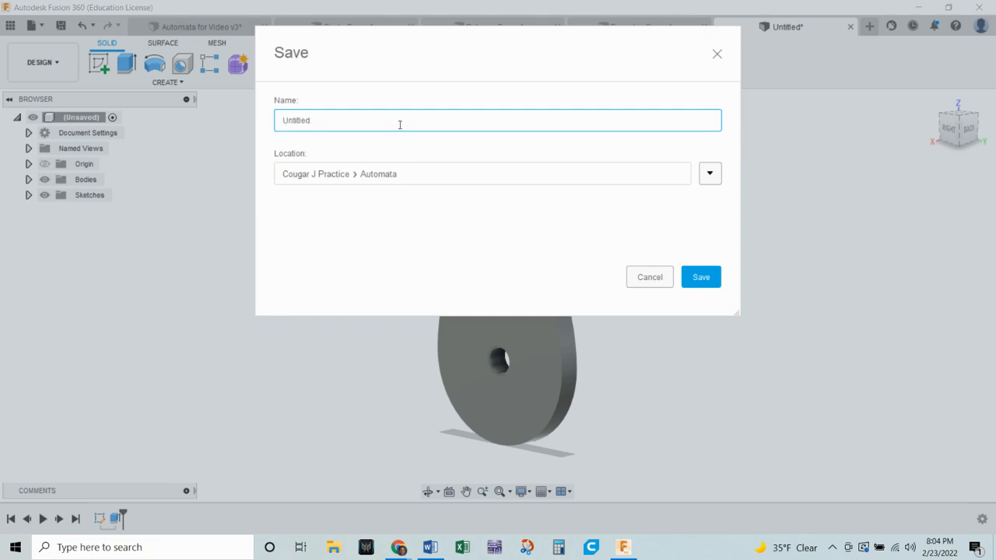
{"action": "type", "text": "Pear Cam"}
{"action": "left_click", "coordinate": [699, 277]}
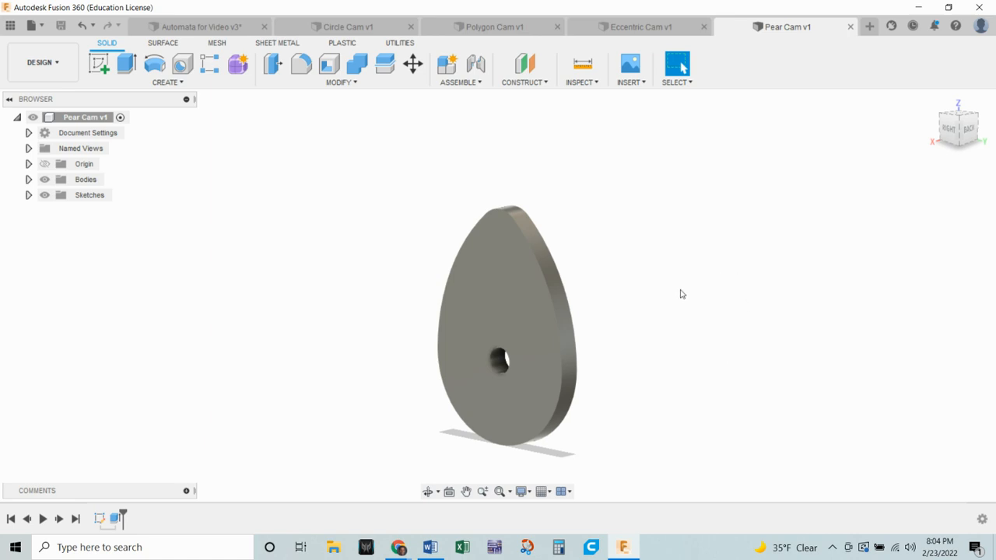
Step: Display the saved designs in the Automata project folder
{"action": "scroll", "coordinate": [597, 405], "scroll_direction": "up", "scroll_amount": 3}
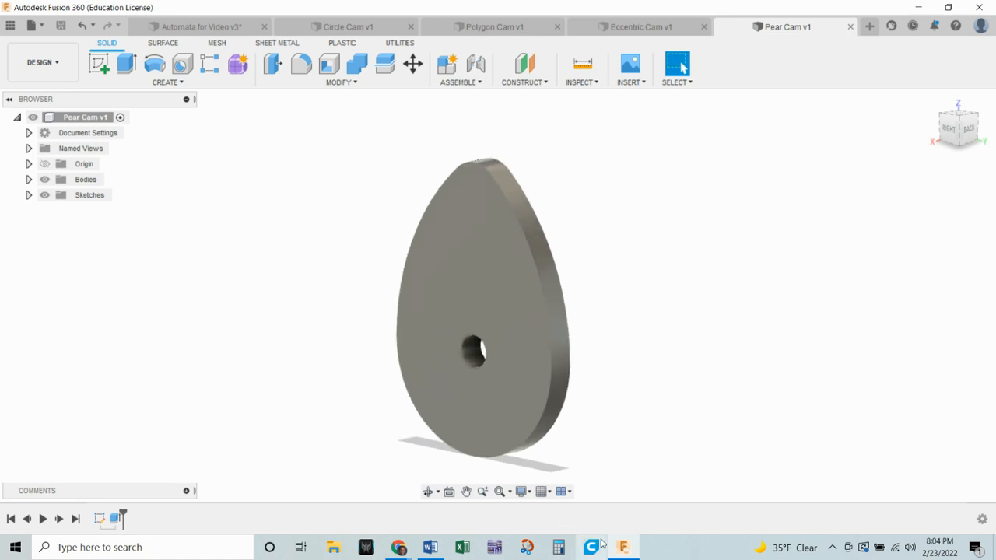
{"action": "left_click", "coordinate": [10, 25]}
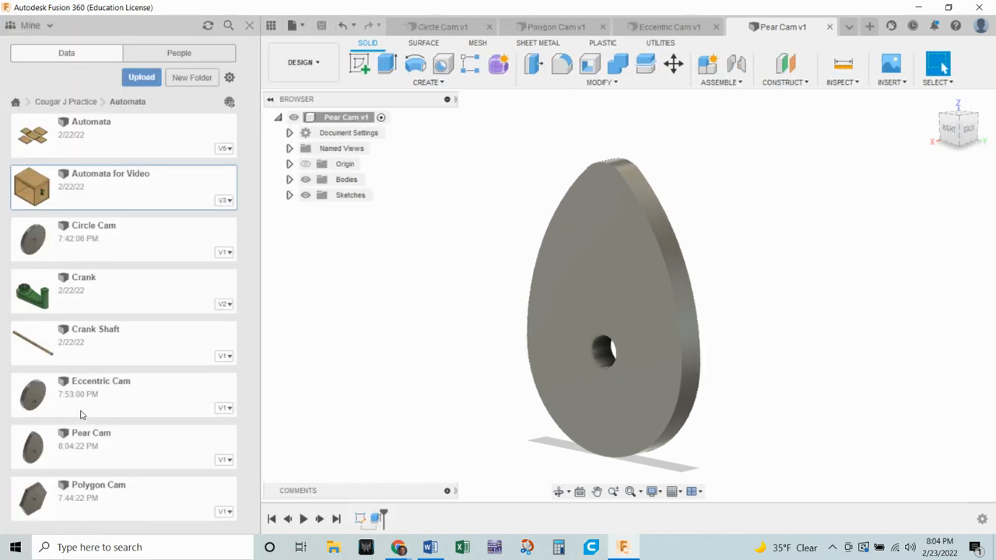